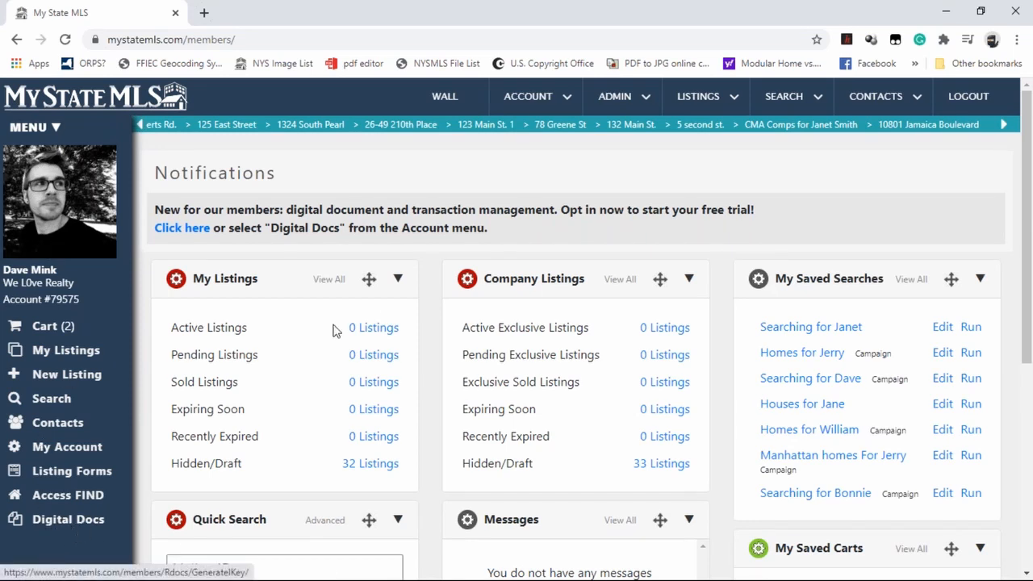
# Open Digital Docs from the member account and accept the rDocs end user license agreement
pyautogui.moveTo(529, 90)
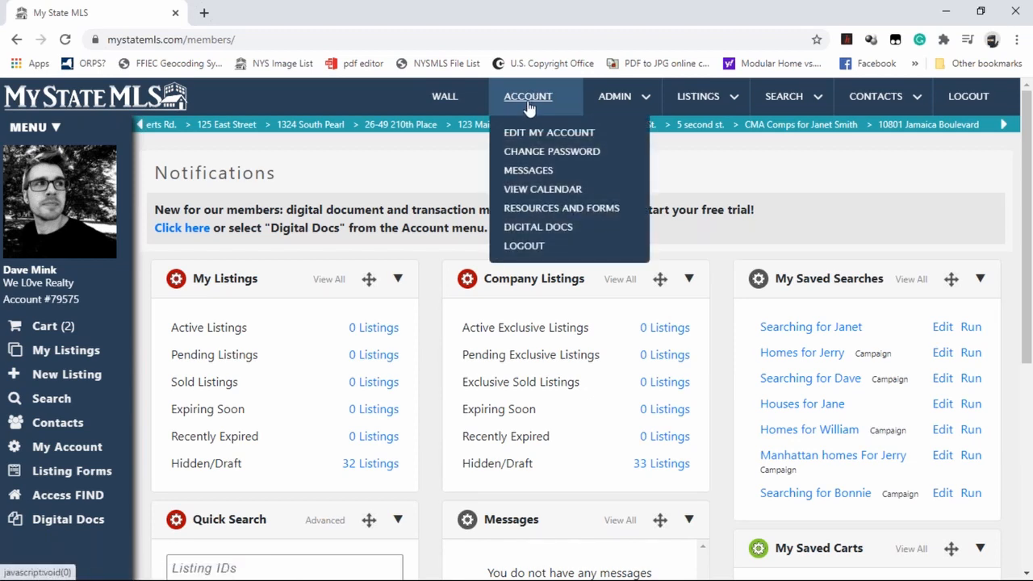
pyautogui.click(552, 240)
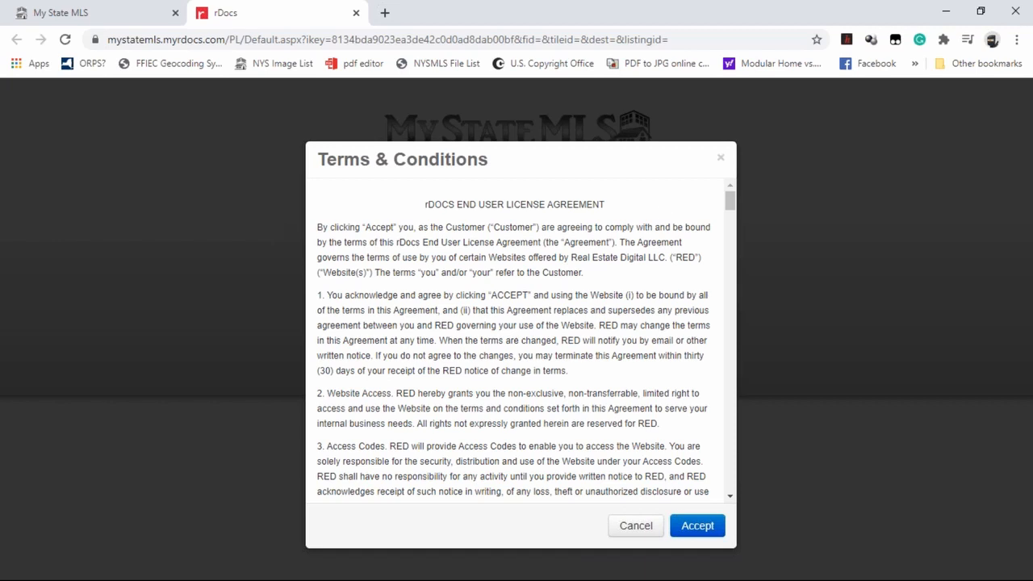
pyautogui.click(686, 531)
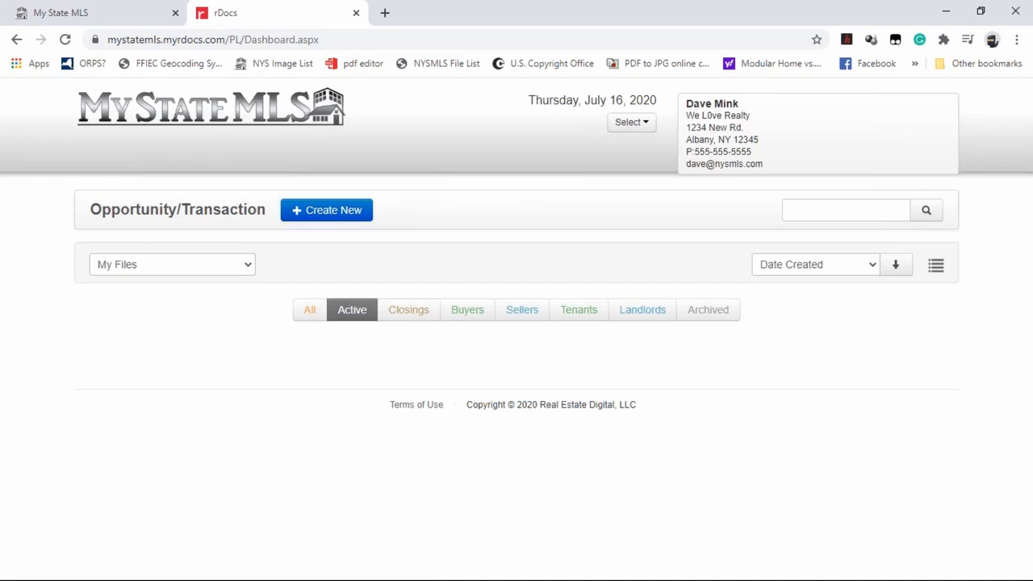
# Switch back to the My State MLS member page to view where Digital Docs can be opened
pyautogui.click(67, 20)
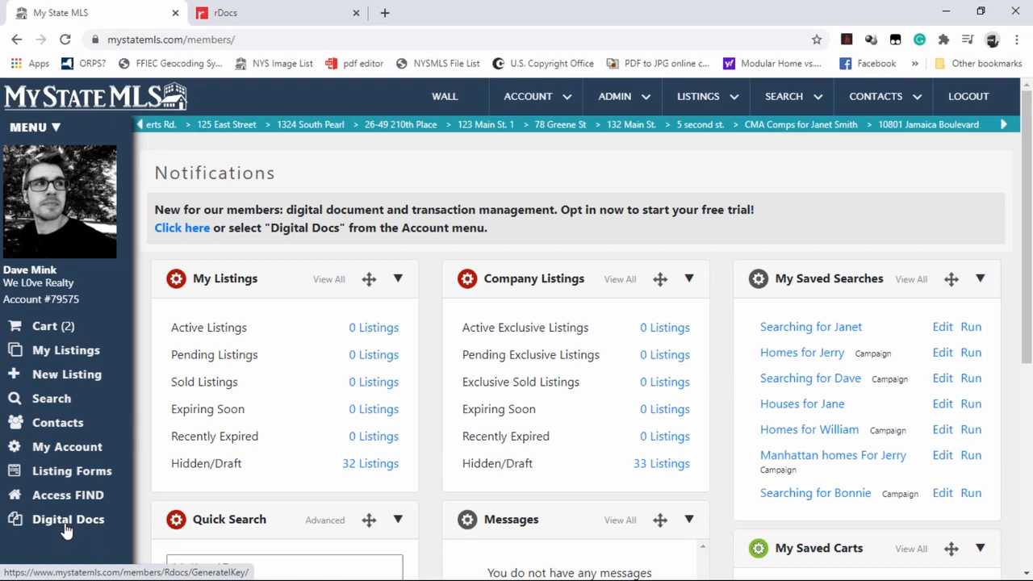
pyautogui.moveTo(575, 100)
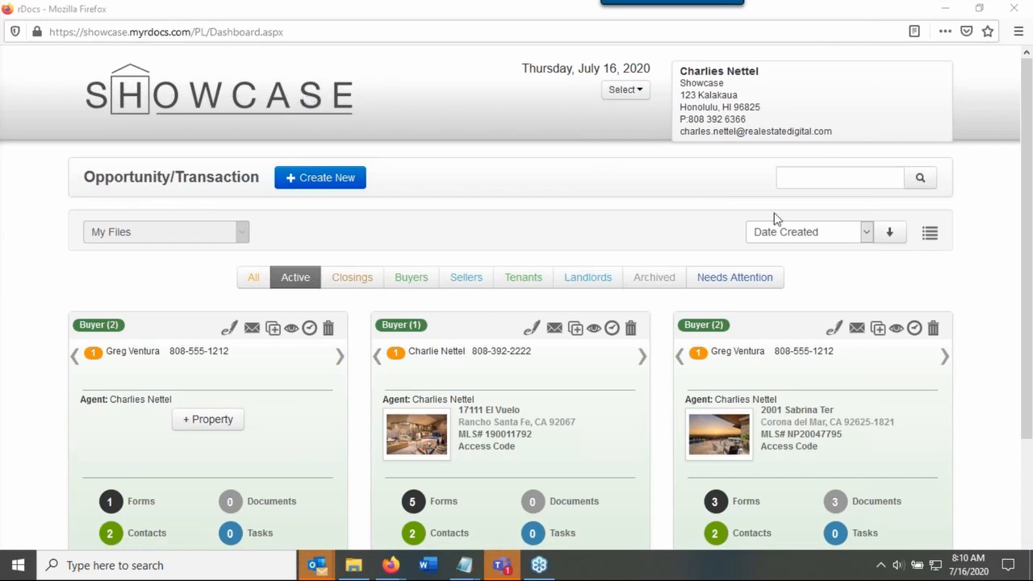
# Browse the dashboard files under Buyers, Sellers, All and Active, and switch to the list view and back to tiles
pyautogui.moveTo(786, 118); pyautogui.dragTo(678, 71)
pyautogui.click(493, 129)
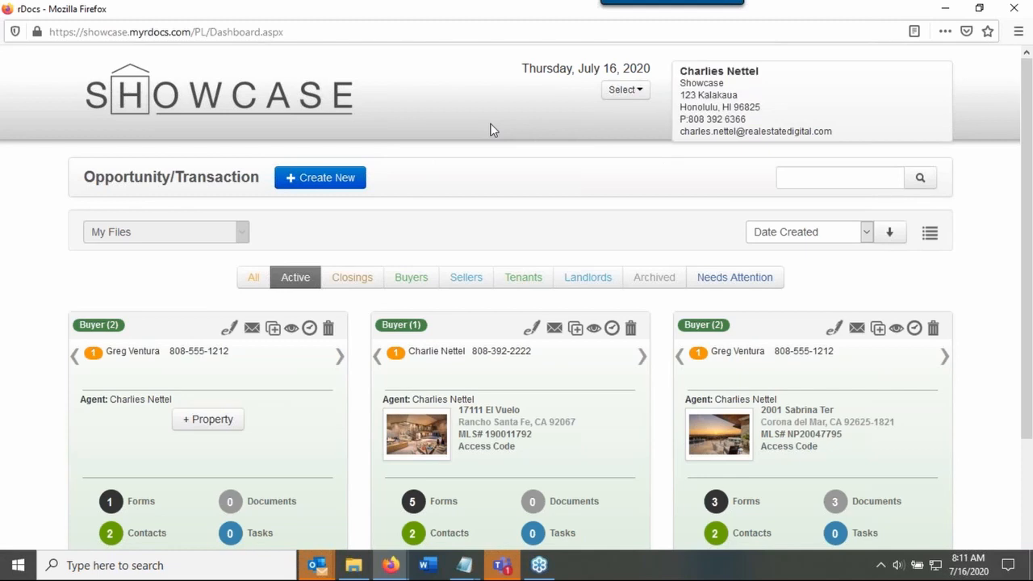
pyautogui.scroll(-2, 488, 126)
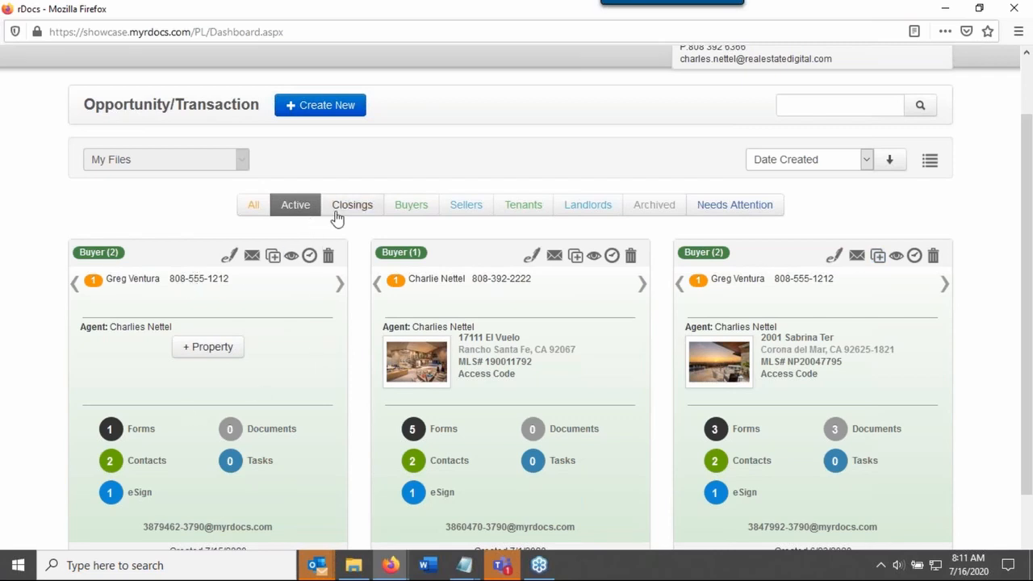
pyautogui.click(407, 208)
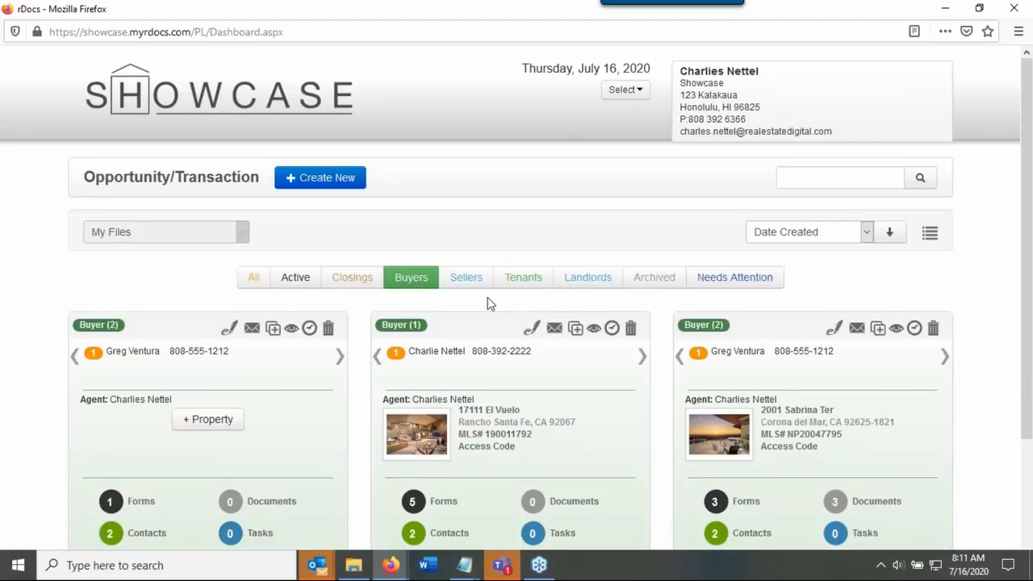
pyautogui.click(476, 284)
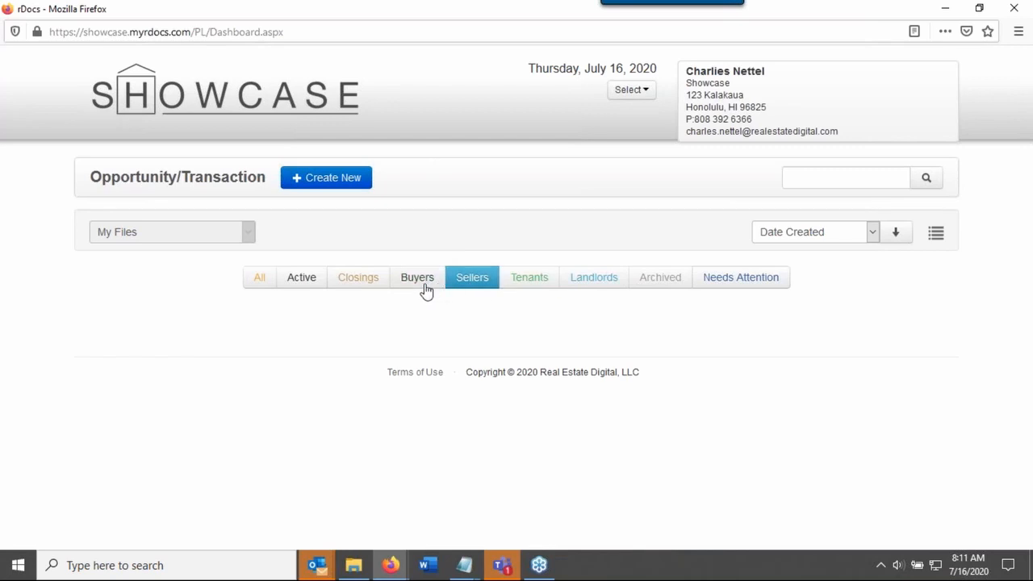
pyautogui.click(265, 281)
pyautogui.click(308, 281)
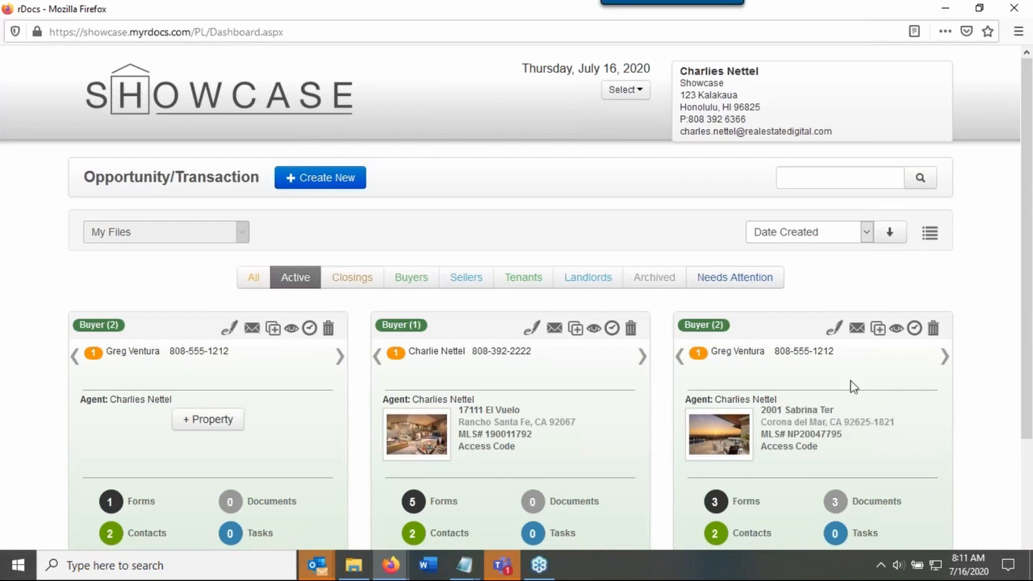
pyautogui.click(930, 234)
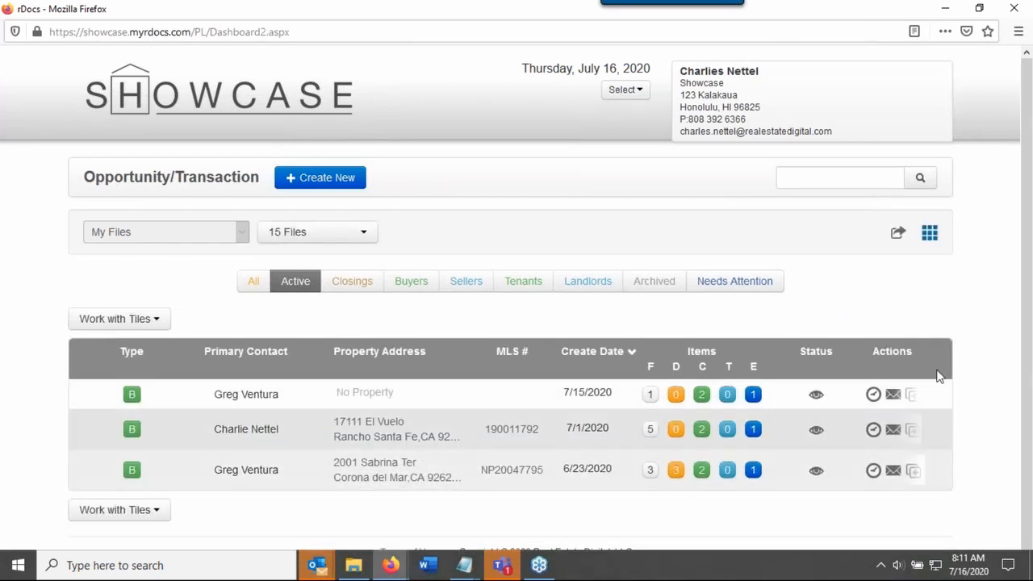
pyautogui.click(930, 234)
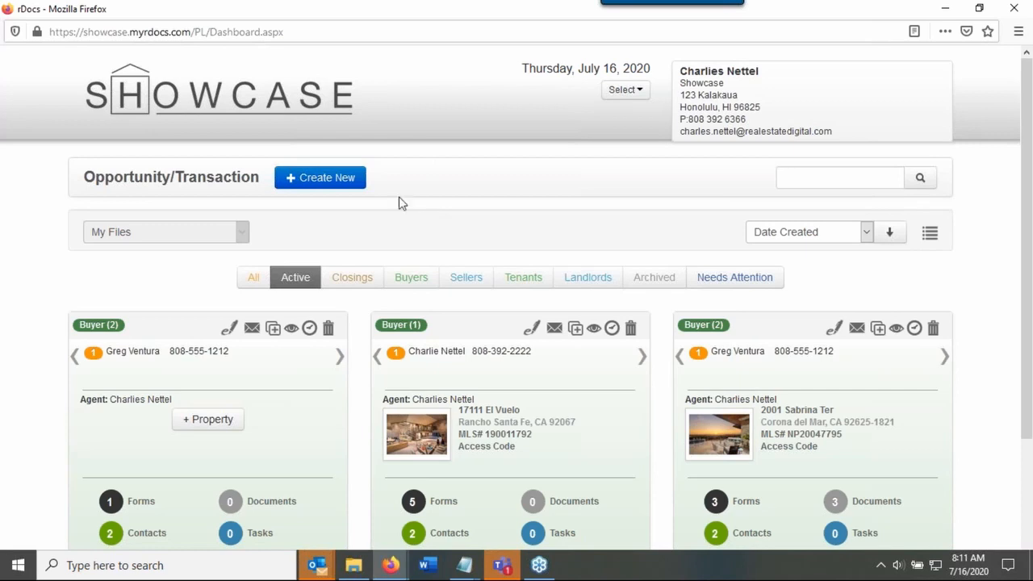
# Create a new opportunity/transaction file and look over its blank tile on the dashboard
pyautogui.click(352, 184)
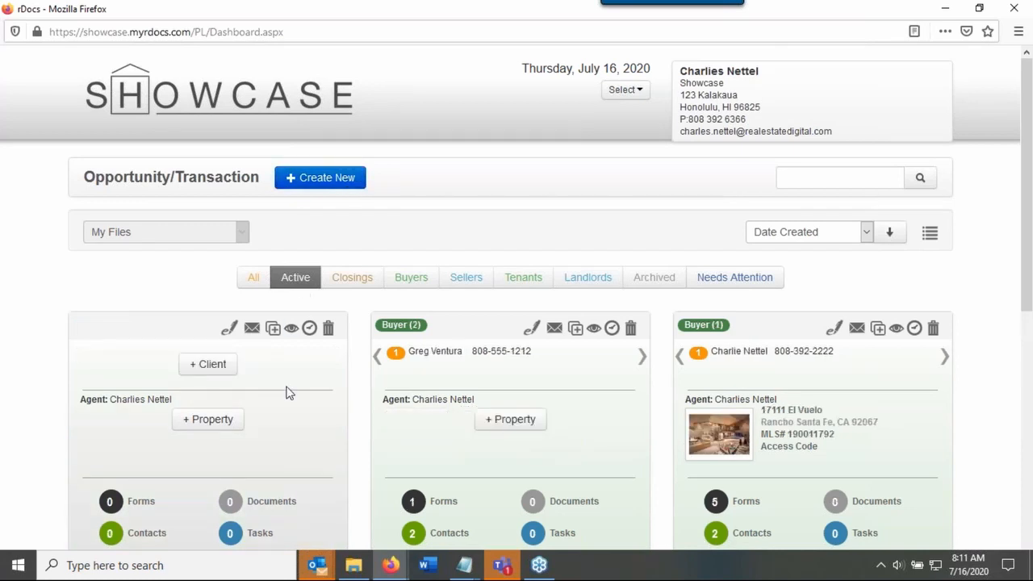
pyautogui.scroll(-1, 205, 439)
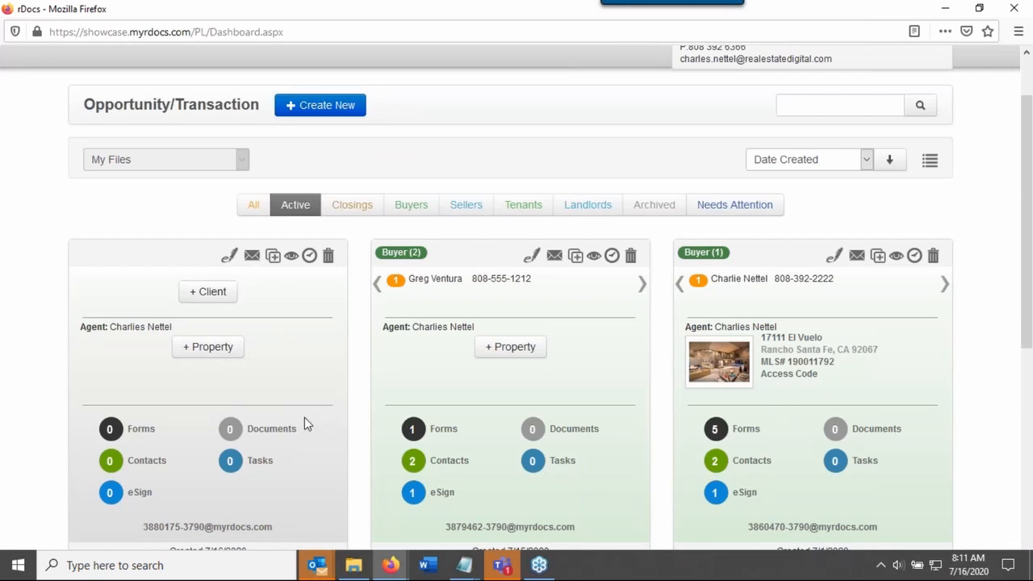
pyautogui.scroll(-1, 302, 378)
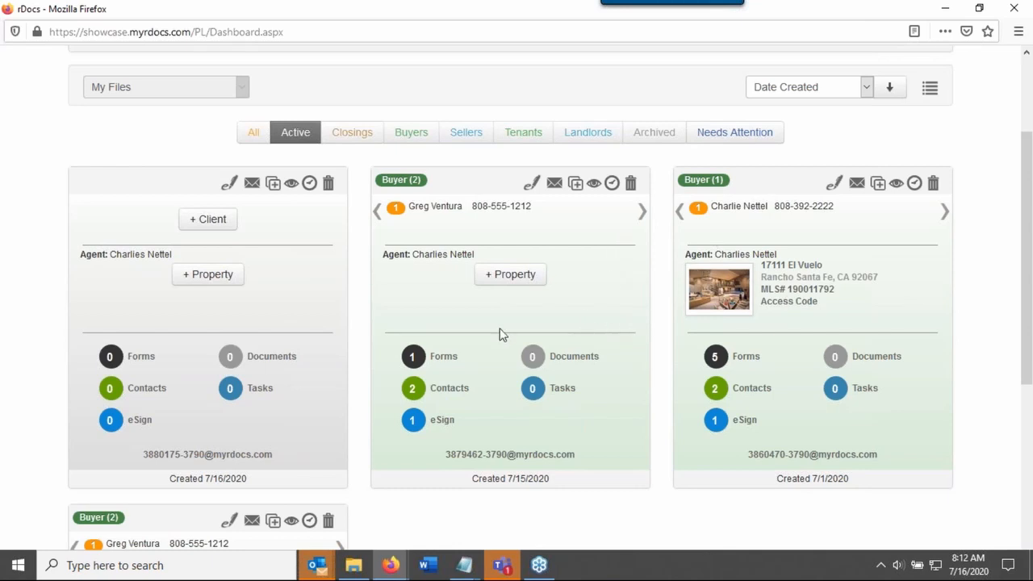
pyautogui.scroll(-1, 53, 436)
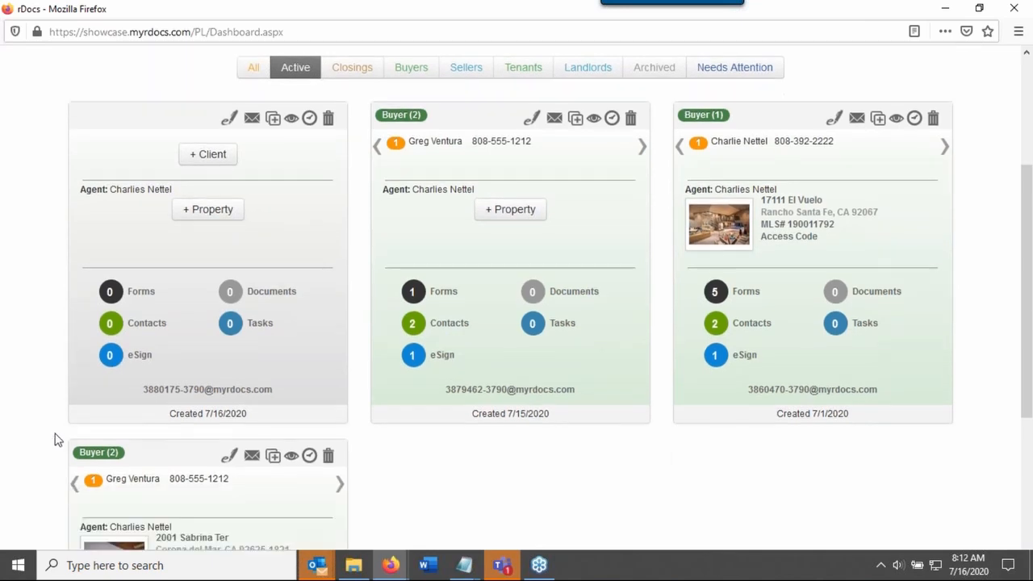
pyautogui.scroll(1, 56, 438)
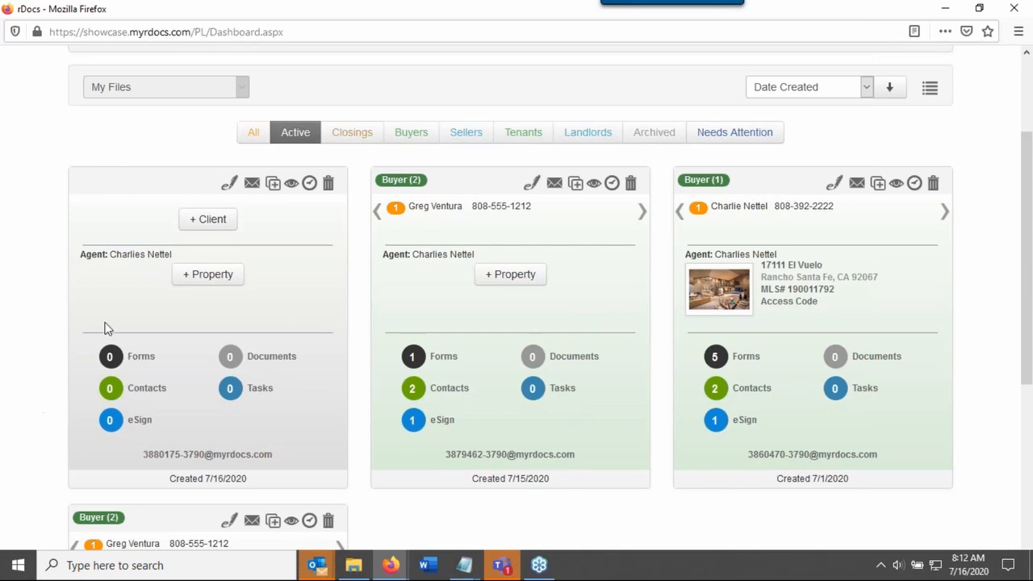
# Start adding a client to the new blank file and set the contact type to Buyer
pyautogui.click(226, 228)
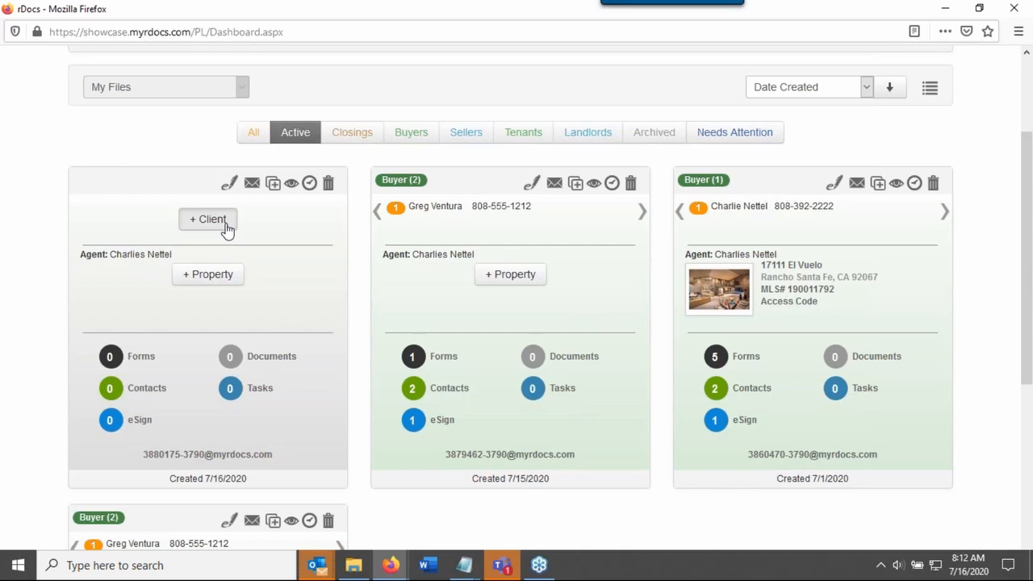
pyautogui.click(209, 220)
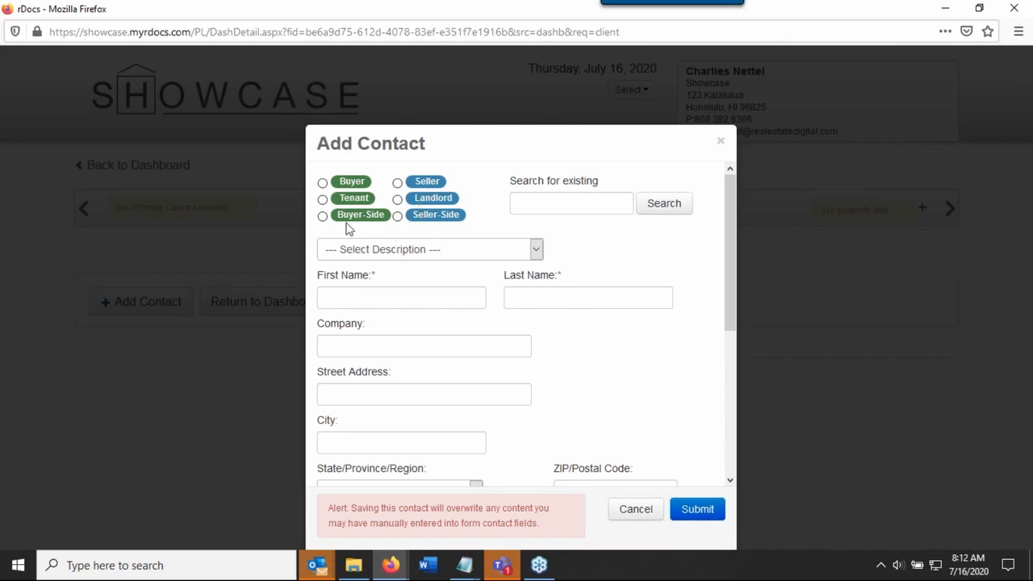
pyautogui.click(323, 184)
# Search the existing contacts for "gre" and load the first match into the contact form
pyautogui.click(582, 207)
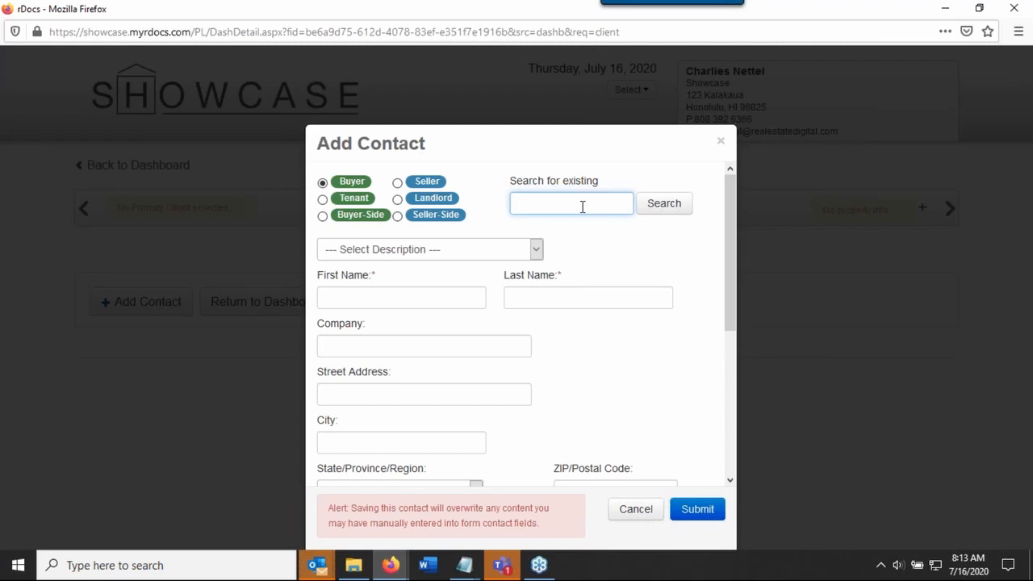
pyautogui.write('gre')
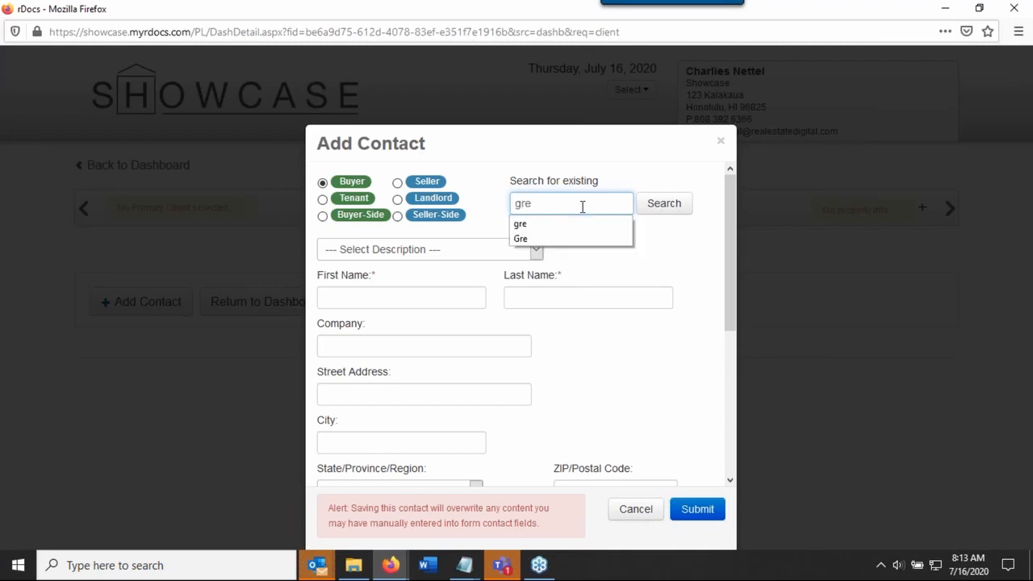
pyautogui.click(666, 211)
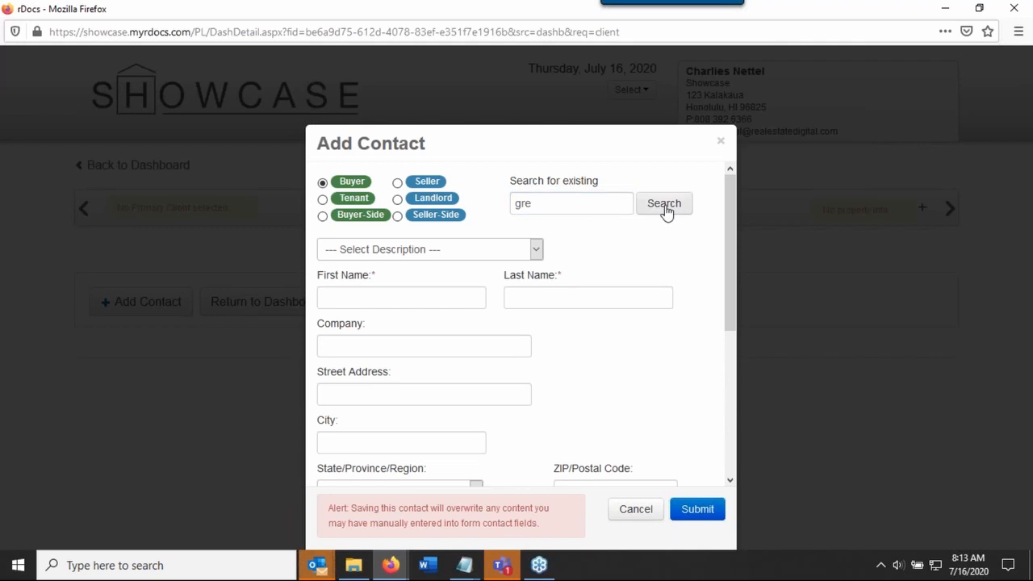
pyautogui.click(583, 205)
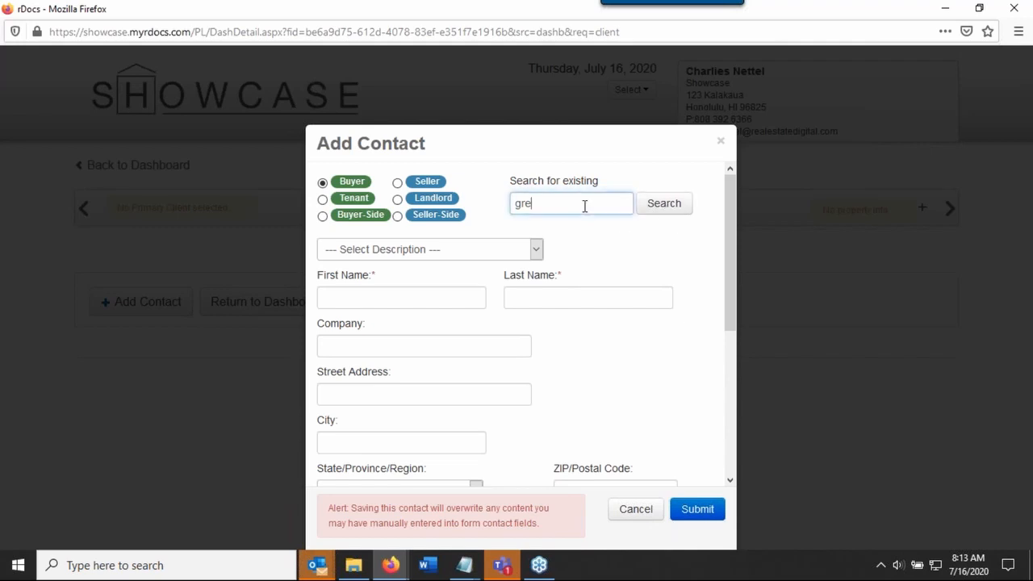
pyautogui.click(666, 218)
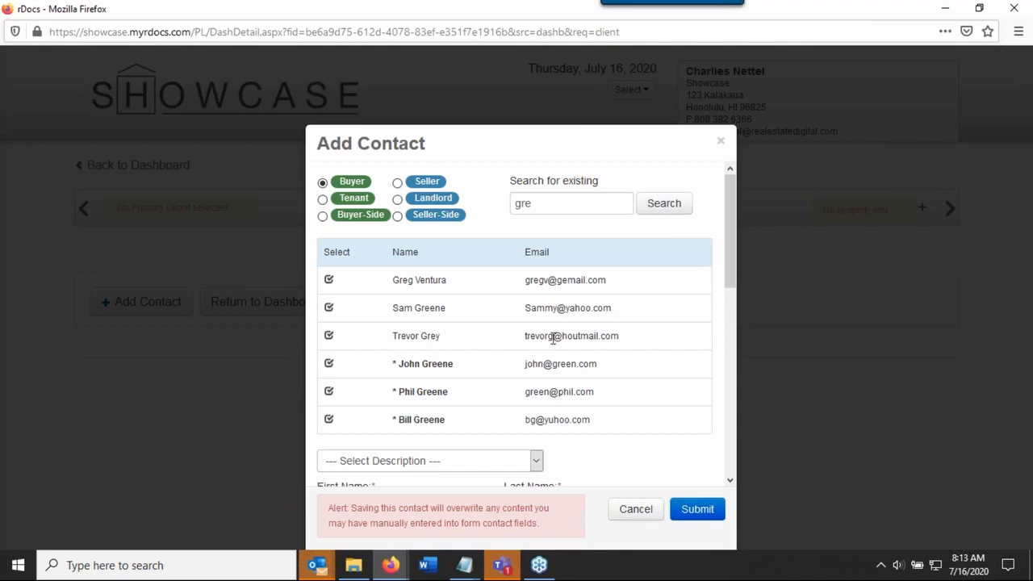
pyautogui.click(329, 280)
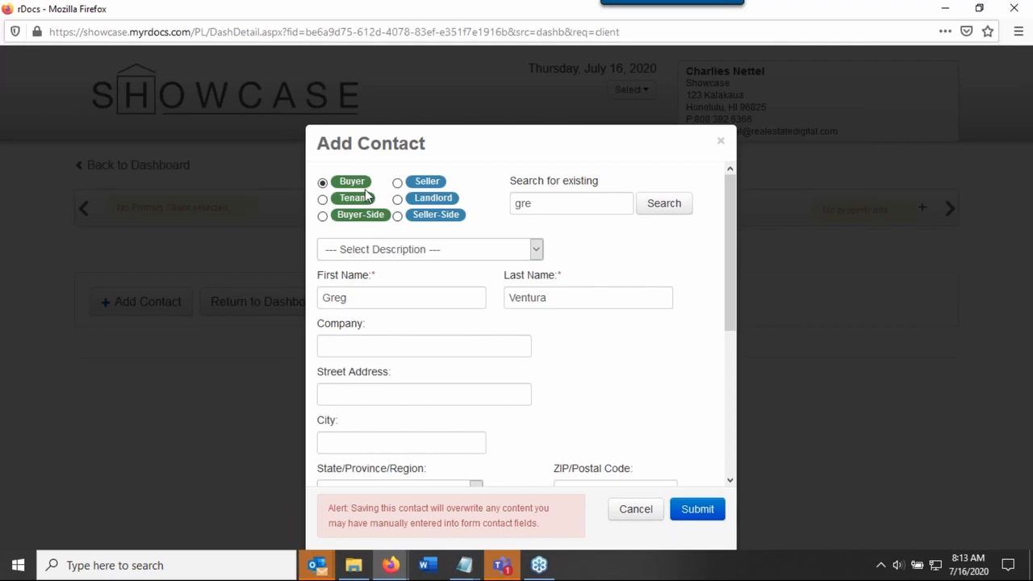
# Set the contact's description to Buyer 1, review the filled-in contact details and submit the contact
pyautogui.click(497, 254)
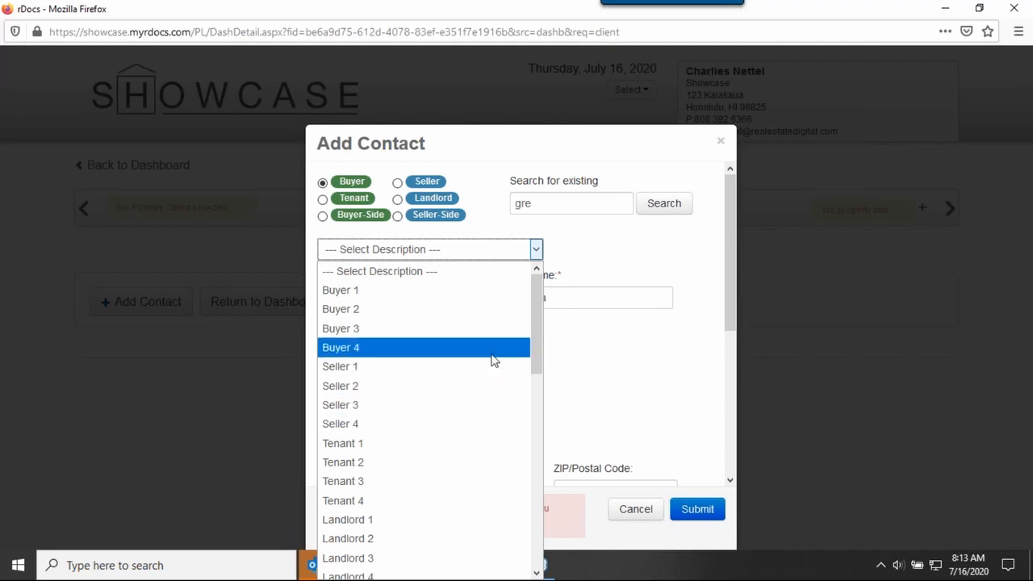
pyautogui.click(413, 292)
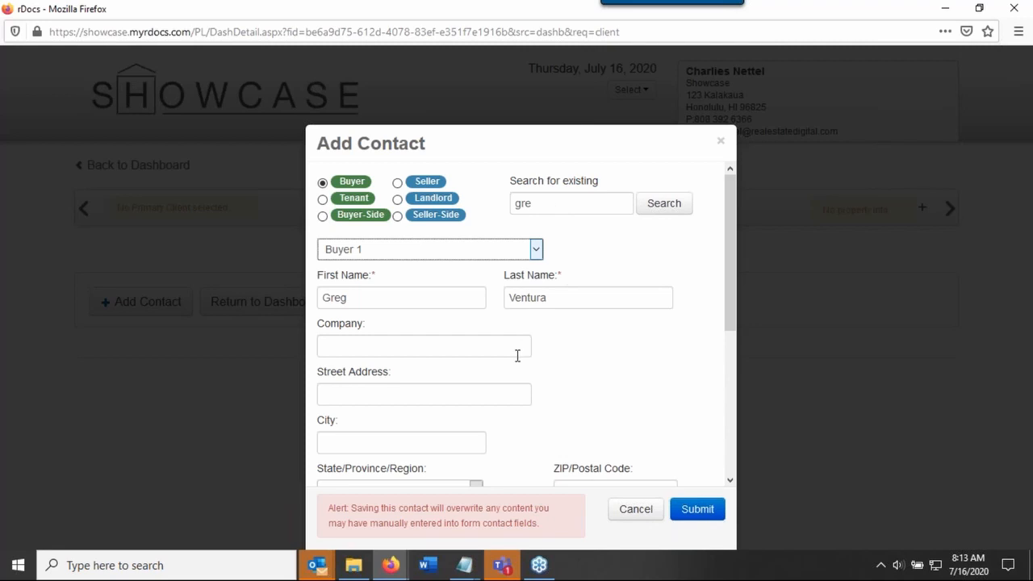
pyautogui.scroll(-1, 584, 378)
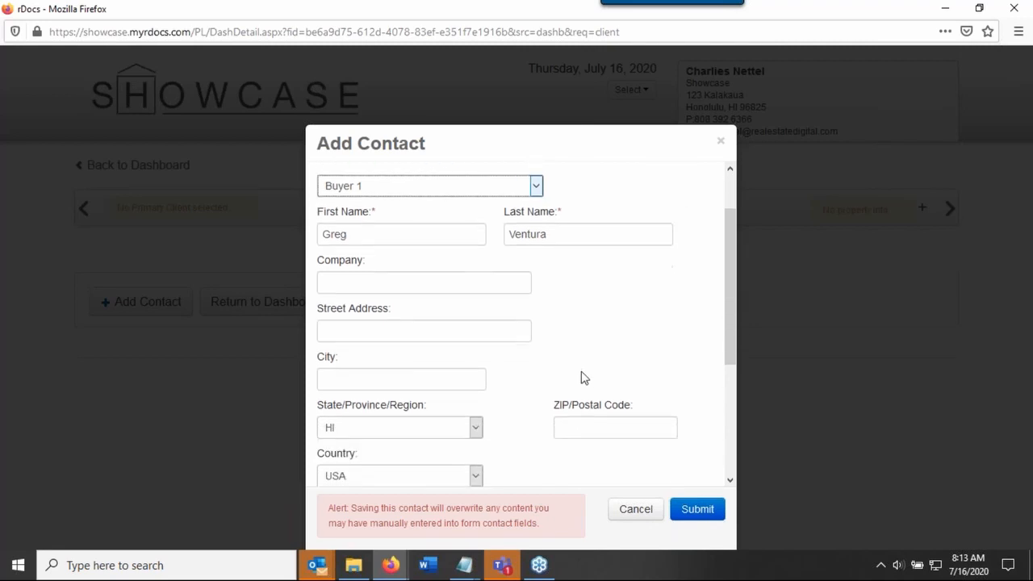
pyautogui.doubleClick(358, 238)
pyautogui.click(576, 237)
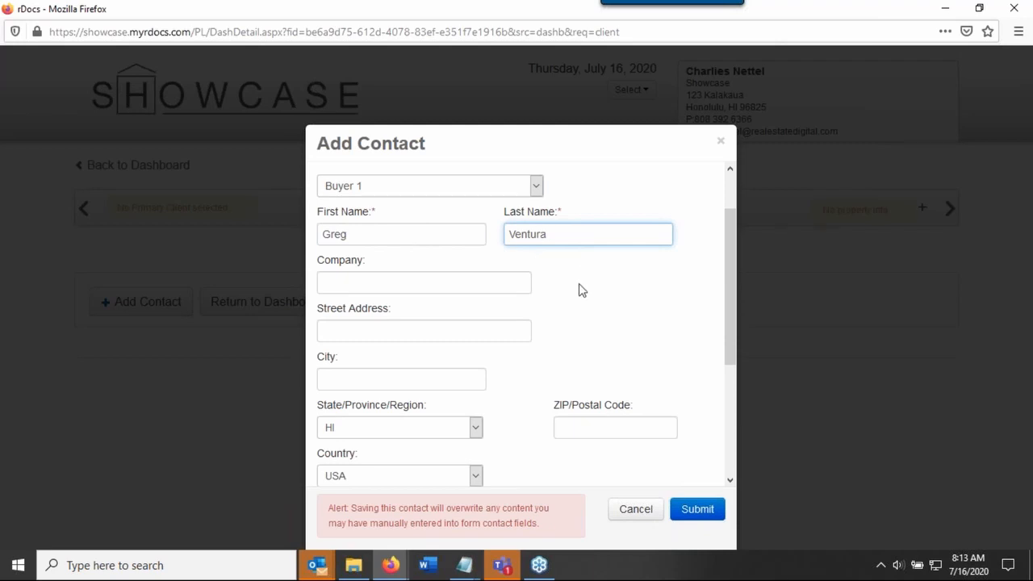
pyautogui.scroll(-2, 579, 287)
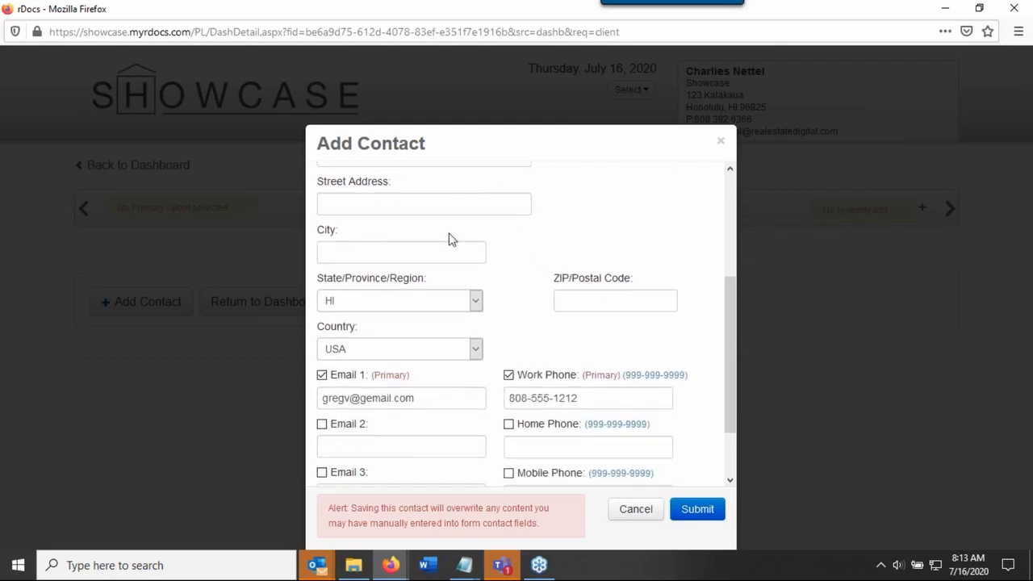
pyautogui.scroll(-1, 503, 321)
pyautogui.scroll(-1, 504, 323)
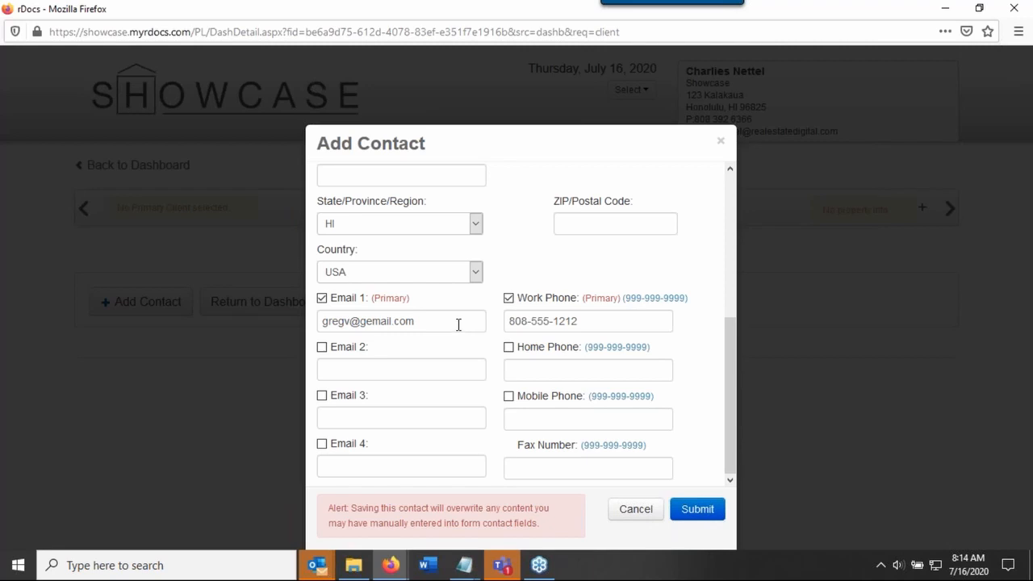
pyautogui.click(693, 515)
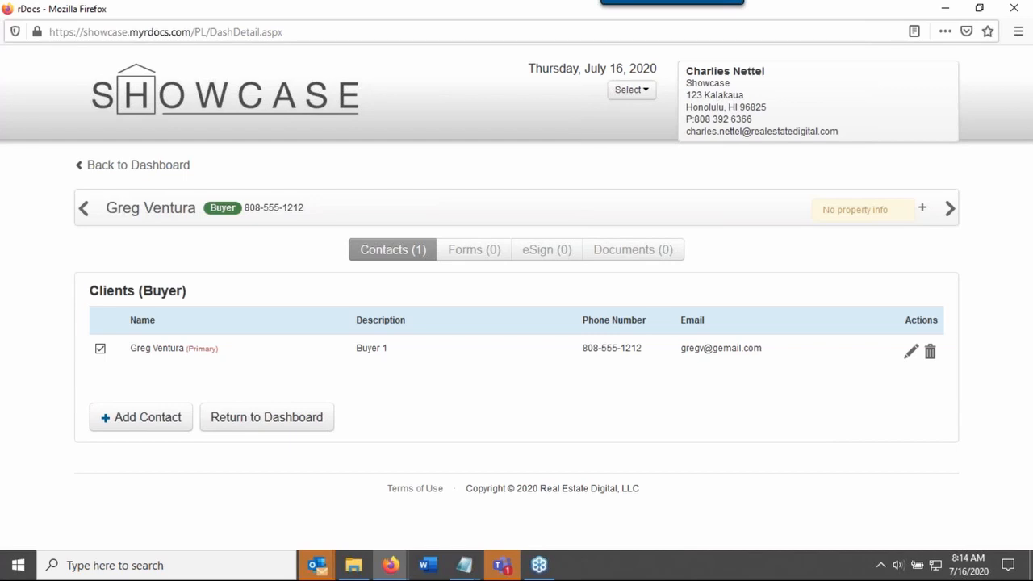
# Start a new Seller-Side contact in the file, search existing contacts for "gre" and load the second match into the form
pyautogui.click(160, 426)
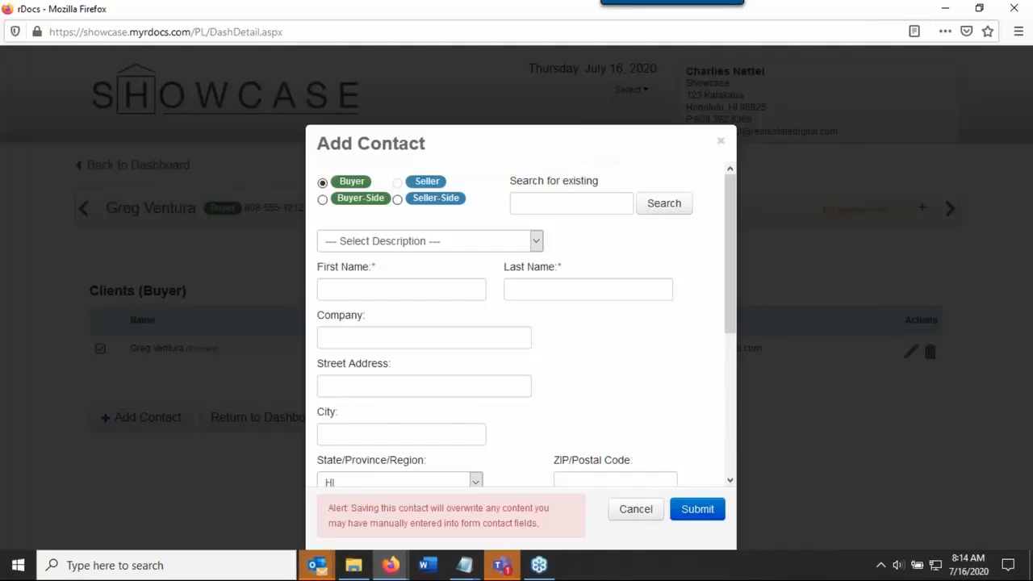
pyautogui.click(397, 199)
pyautogui.click(589, 204)
pyautogui.write('gre')
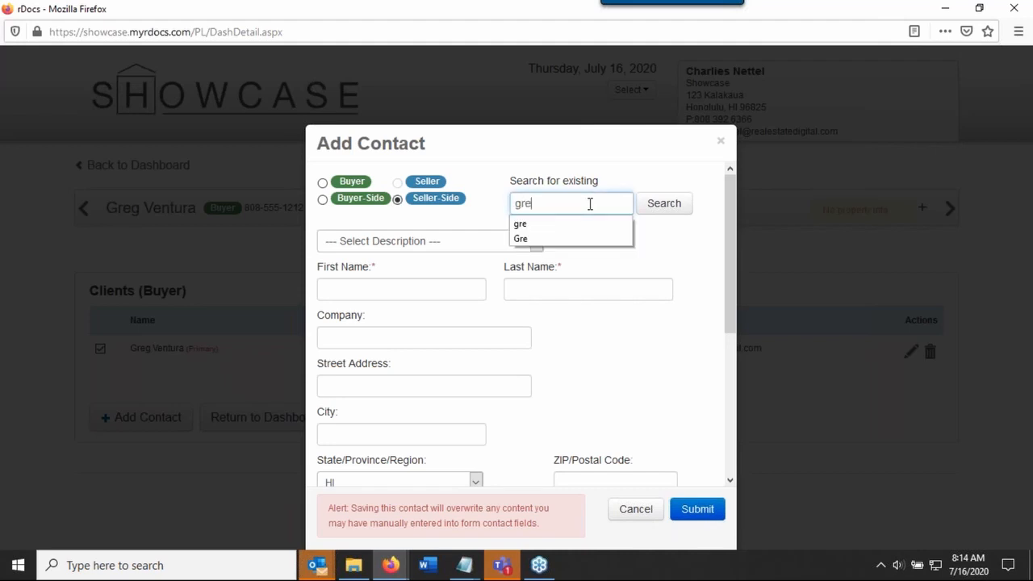
pyautogui.click(652, 218)
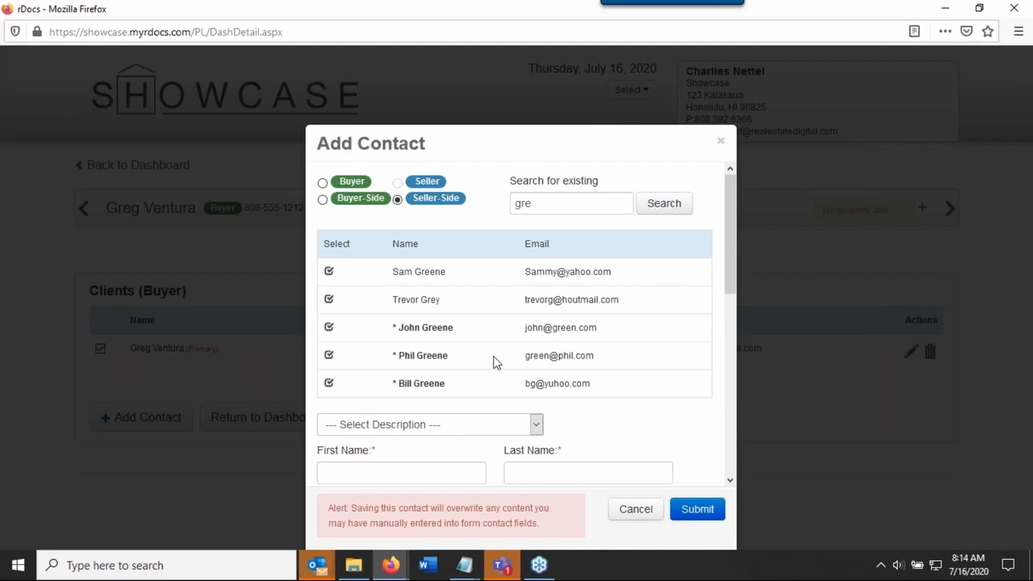
pyautogui.click(329, 300)
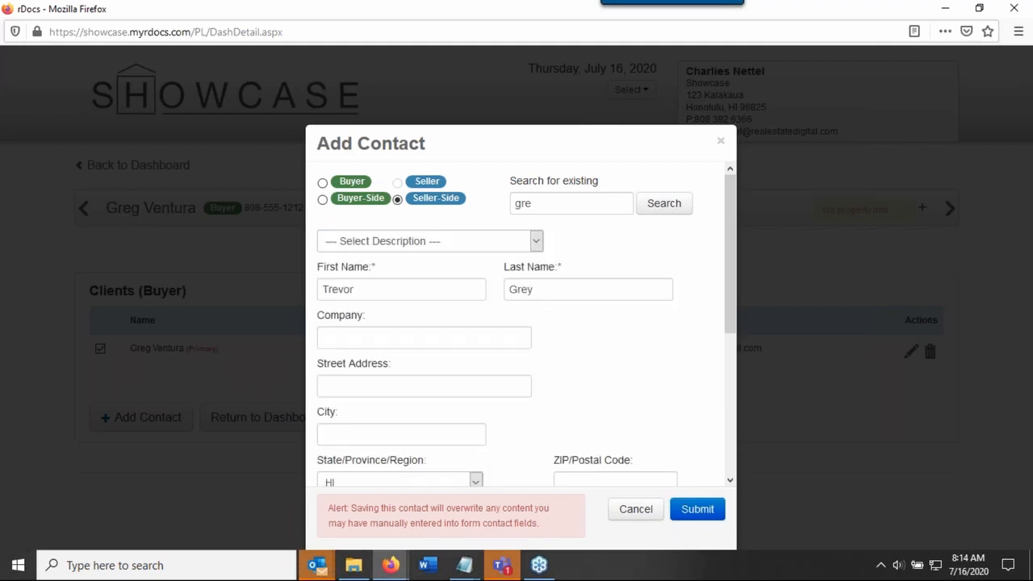
# Set the seller-side contact's description to Other Side - Seller, review the filled-in details and submit the contact
pyautogui.click(536, 240)
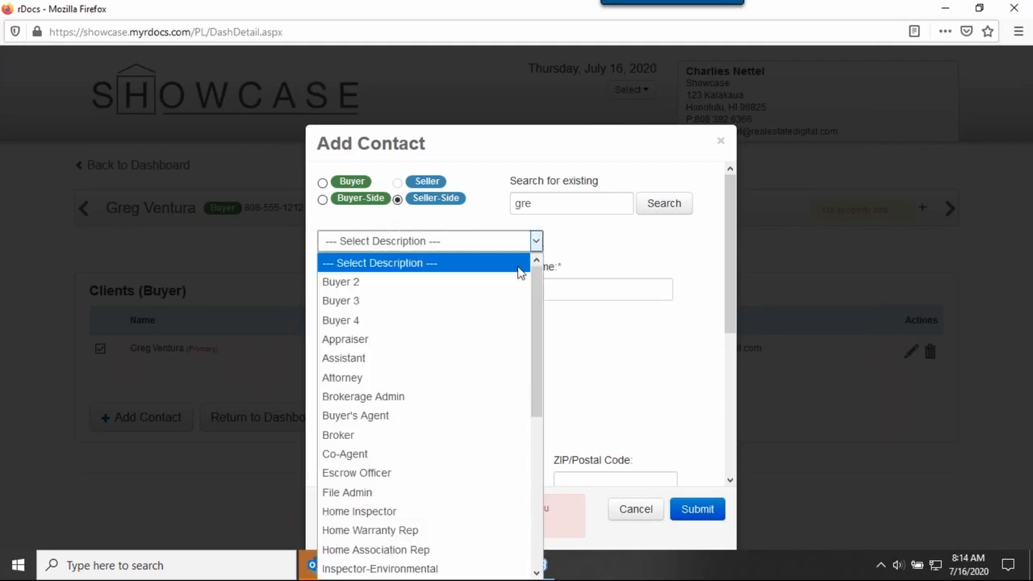
pyautogui.scroll(-5, 473, 372)
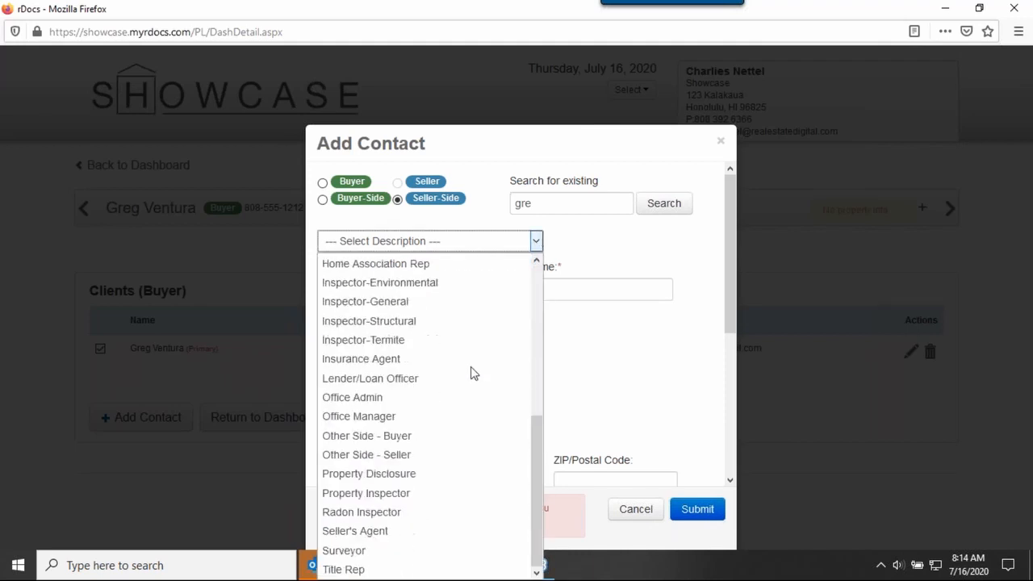
pyautogui.click(397, 456)
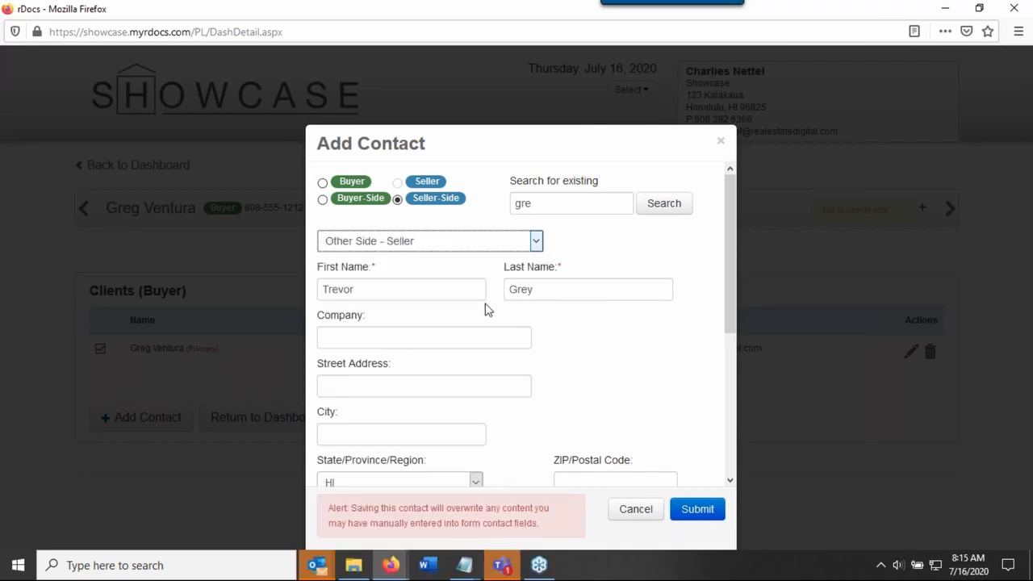
pyautogui.moveTo(733, 296); pyautogui.dragTo(720, 439)
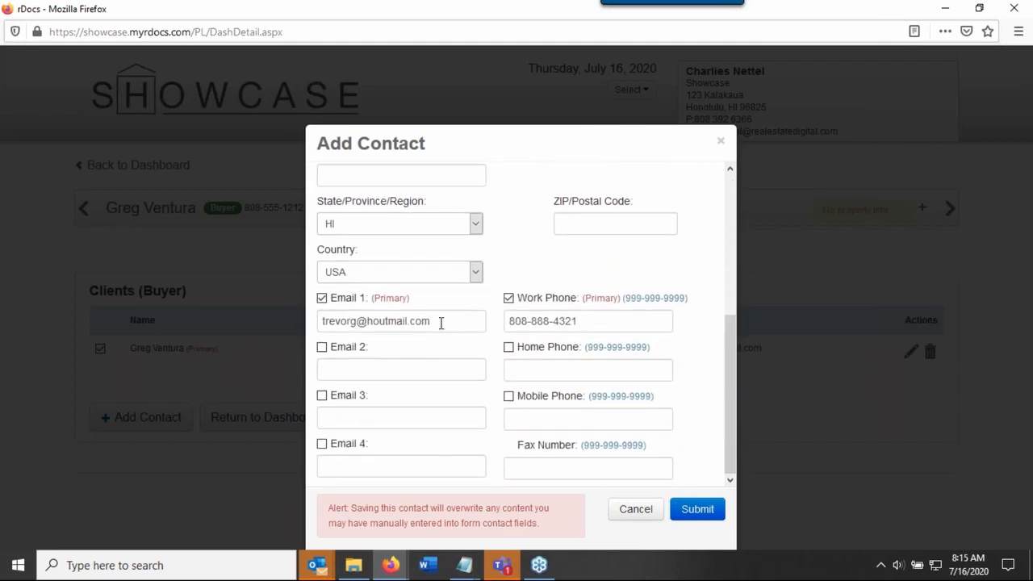
pyautogui.click(703, 509)
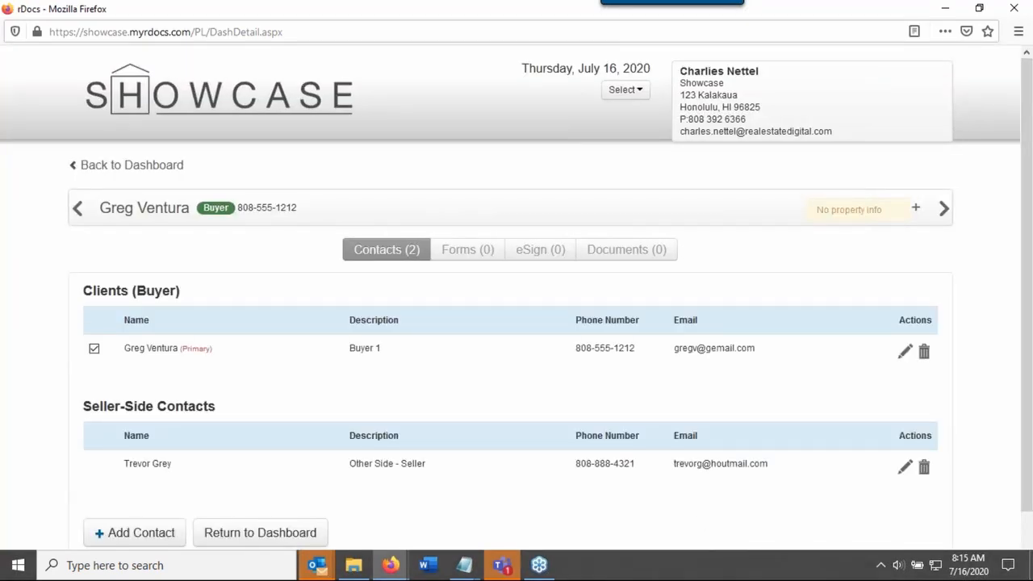
# Review the file's contact lists, return to the dashboard and look over the new file's tile
pyautogui.scroll(-2, 928, 424)
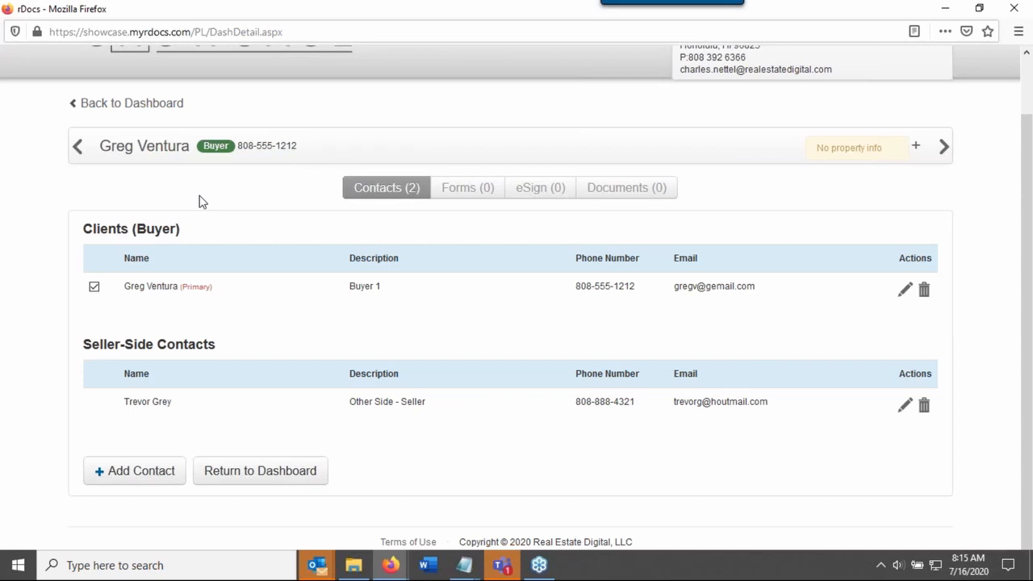
pyautogui.click(157, 105)
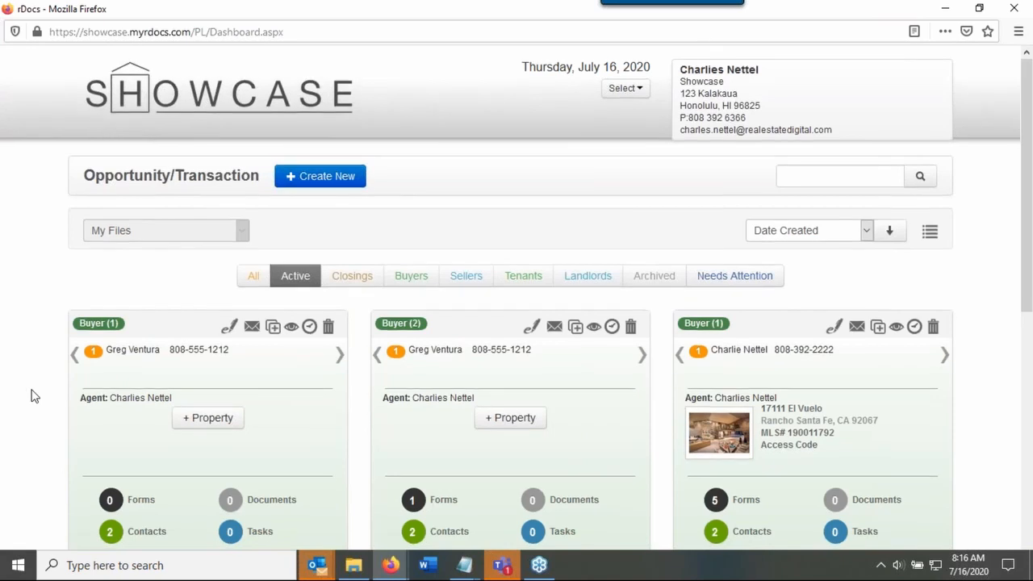
pyautogui.scroll(-2, 32, 396)
pyautogui.scroll(-2, 32, 395)
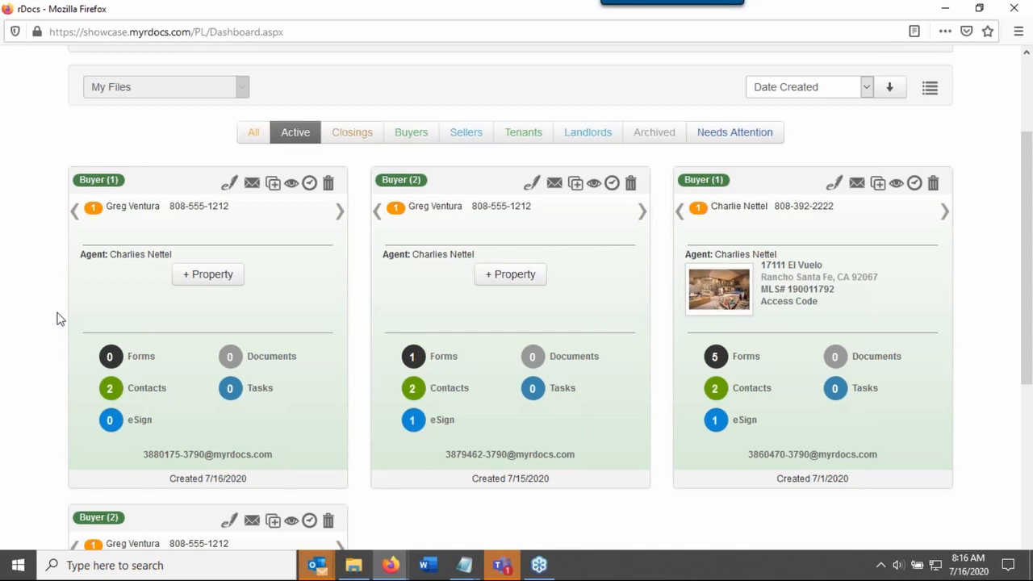
# Start adding a property to the new file and retrieve its listing data using MLS ID NP20106924
pyautogui.click(207, 276)
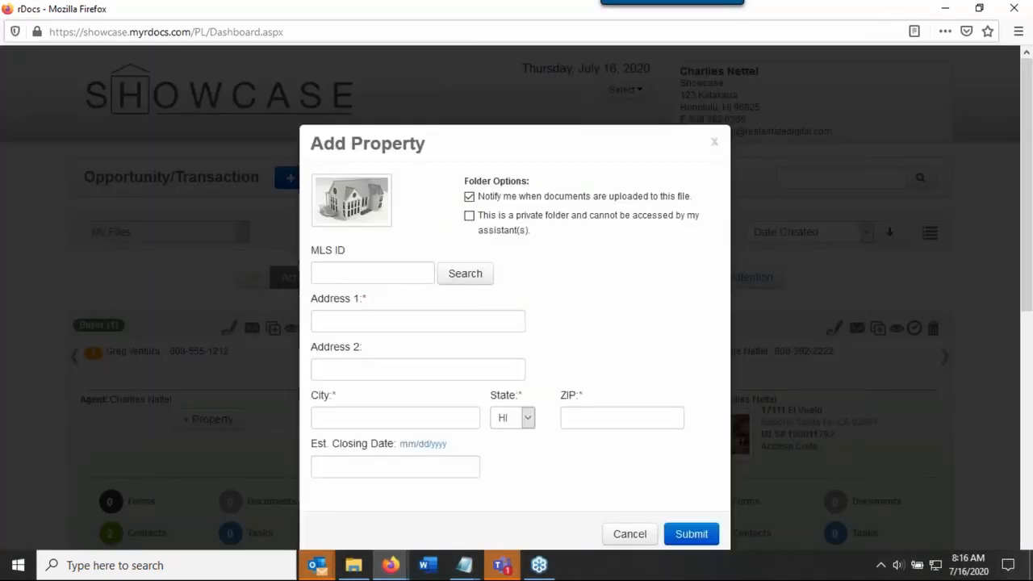
pyautogui.click(399, 274)
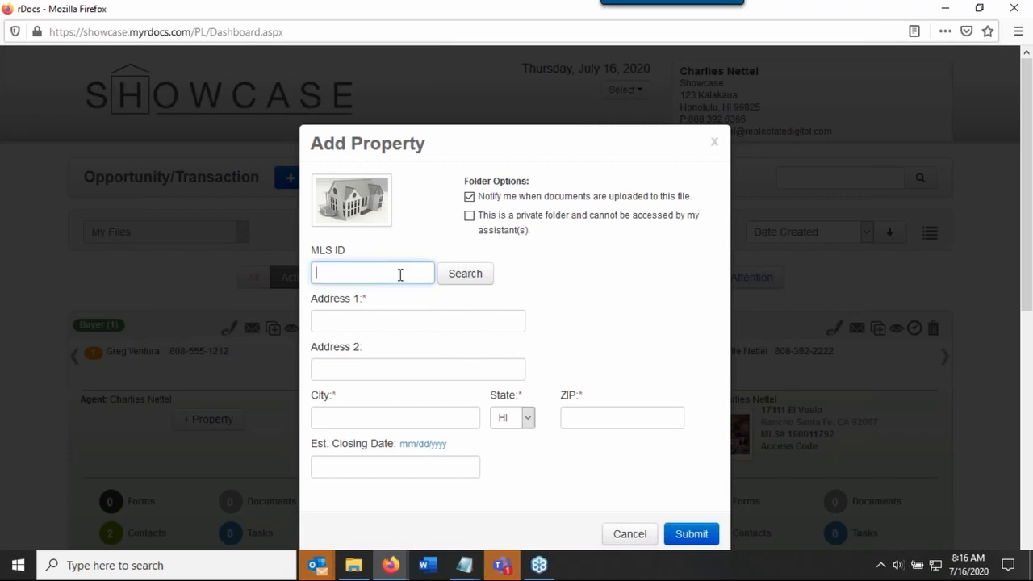
pyautogui.write('NP20106924')
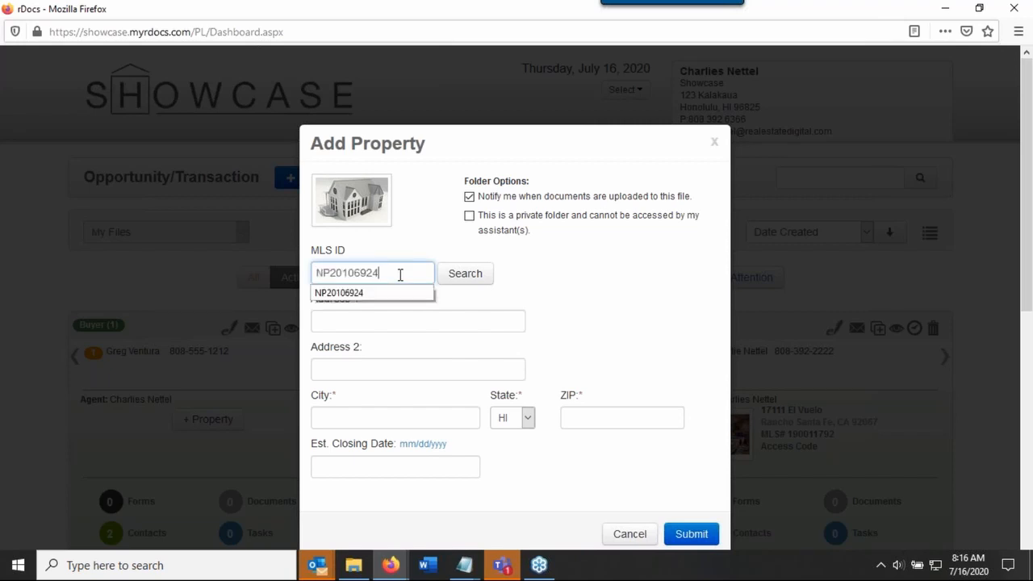
pyautogui.click(459, 283)
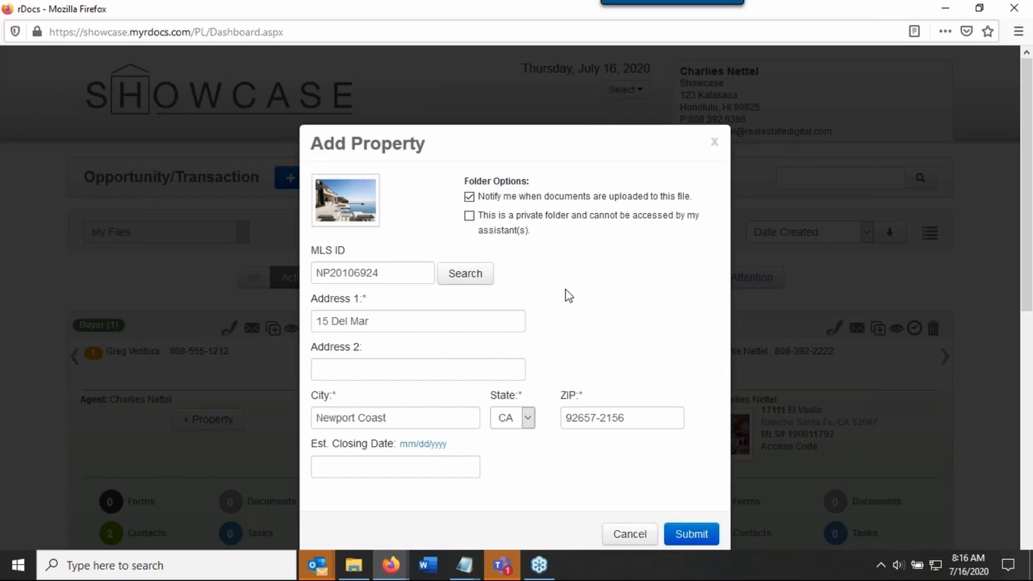
# Review the retrieved property's address and city fields and submit the property to the file
pyautogui.click(401, 323)
pyautogui.click(376, 371)
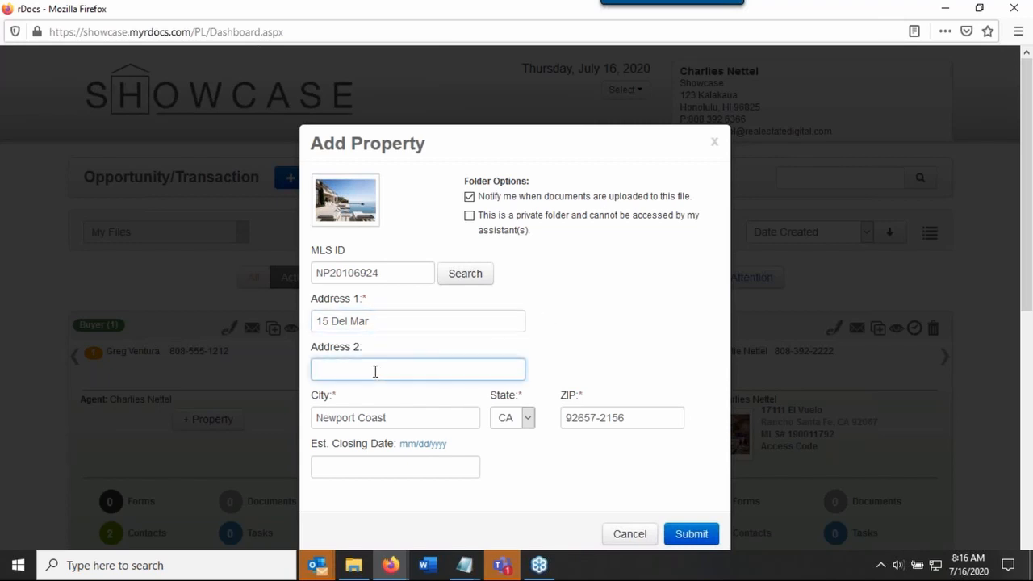
pyautogui.click(418, 419)
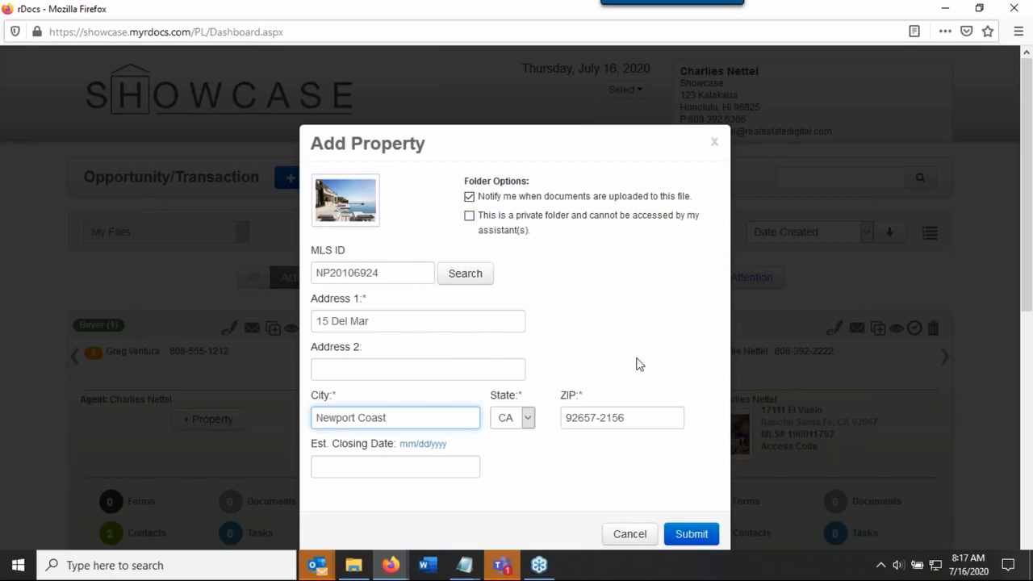
pyautogui.click(690, 534)
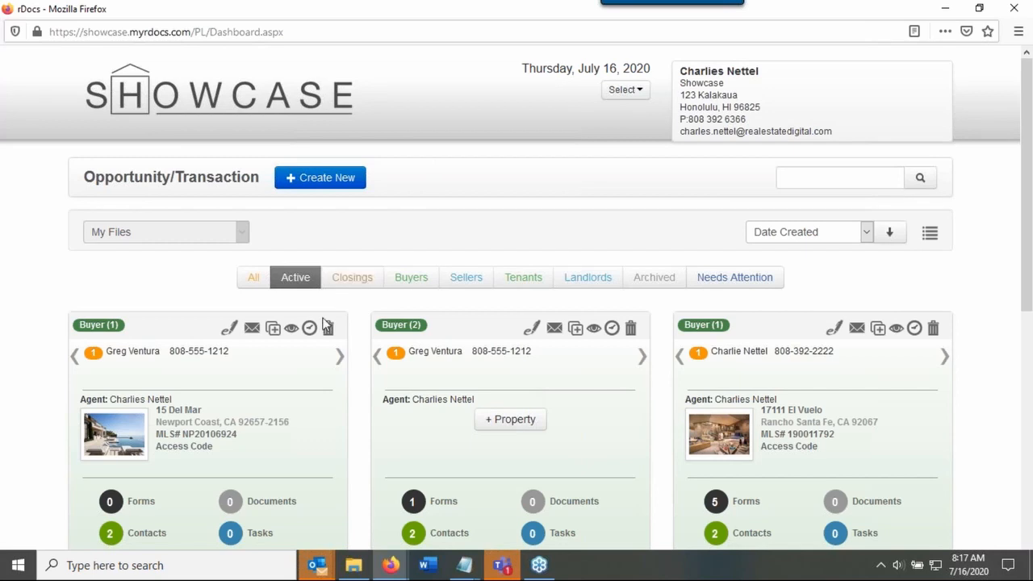
# In the new file's forms, search all libraries for "buy" and put Buyer Agency among the selected forms
pyautogui.scroll(-3, 279, 360)
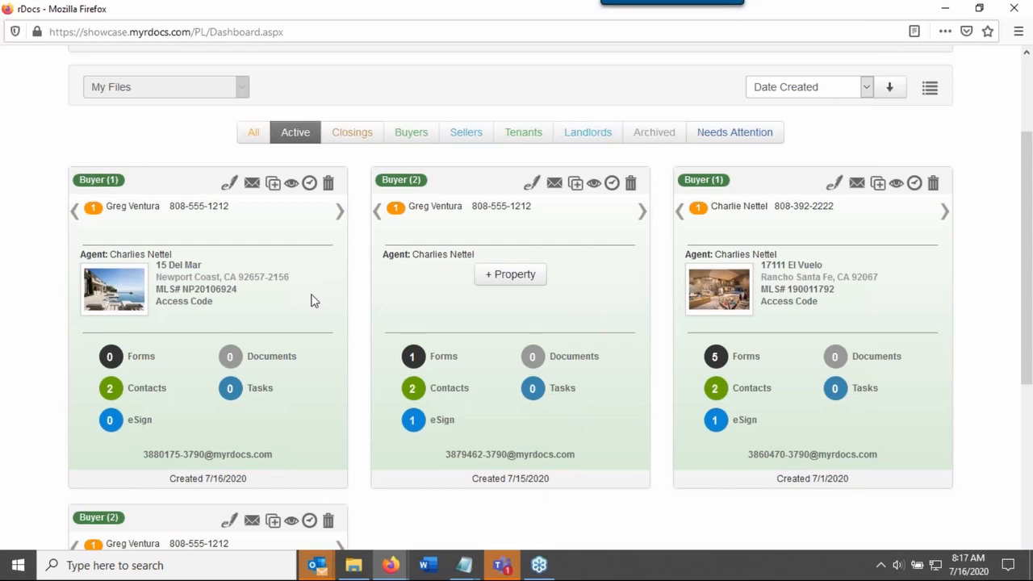
pyautogui.click(141, 358)
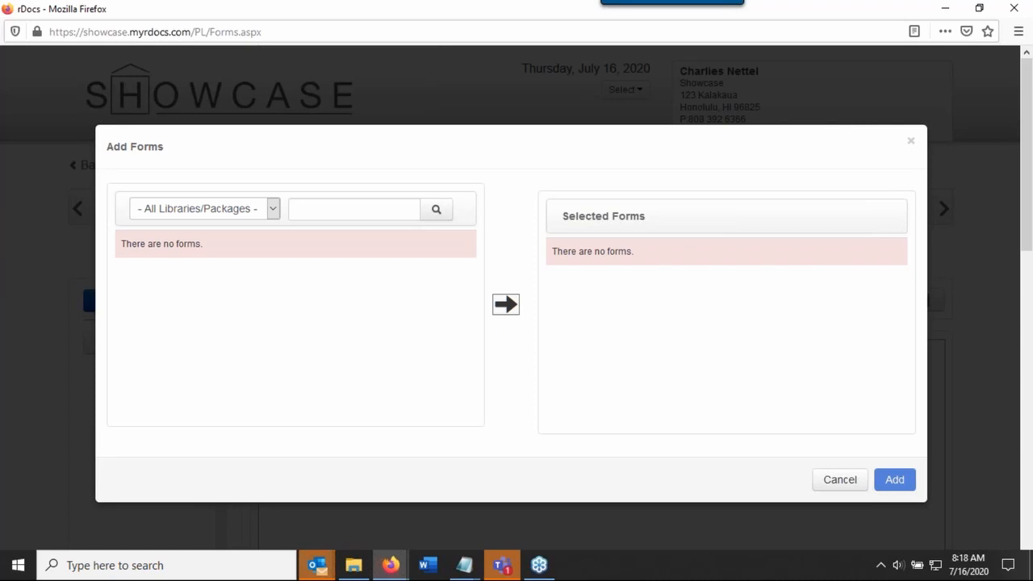
pyautogui.click(337, 214)
pyautogui.write('b')
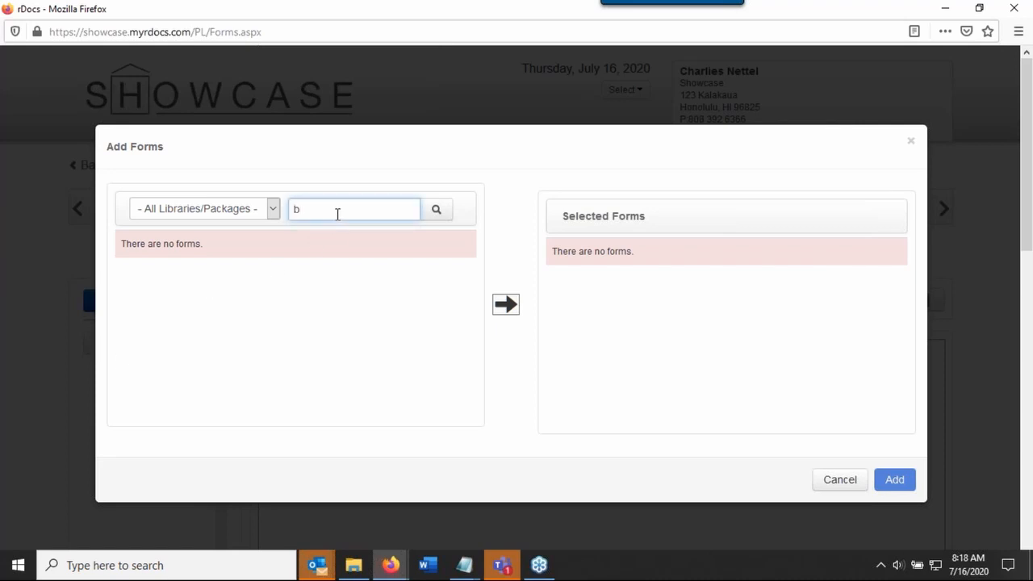
pyautogui.write('uy')
pyautogui.click(436, 211)
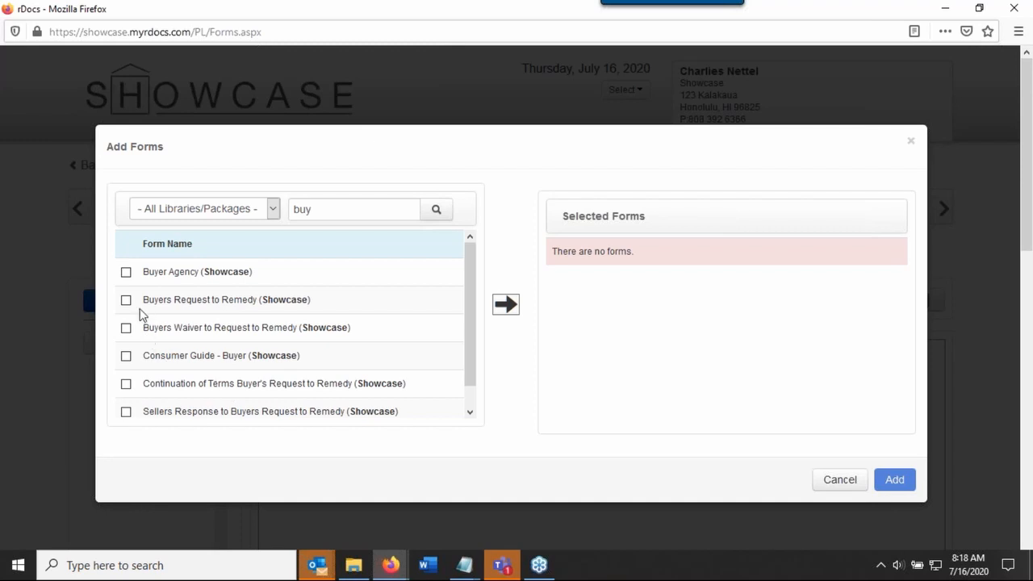
pyautogui.click(125, 273)
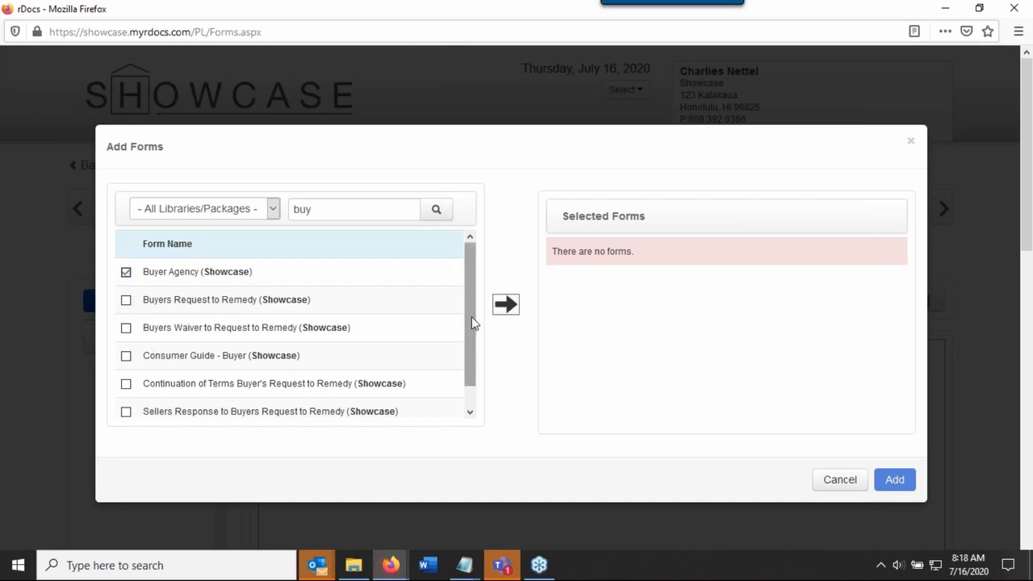
pyautogui.click(506, 307)
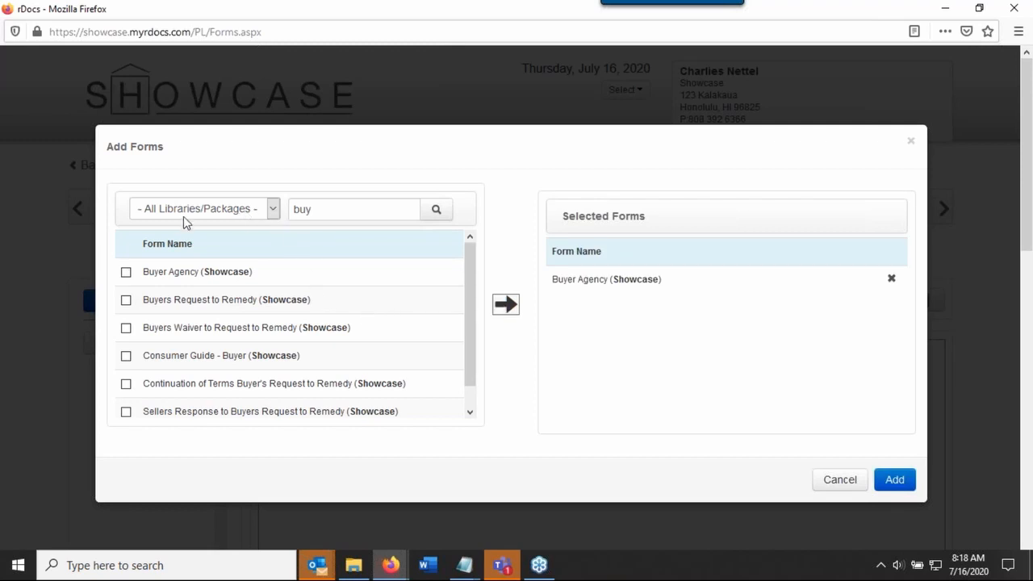
# Select Buyers Request to Remedy and Contract Addendum from the Showcase library and add all selected forms to the file
pyautogui.click(270, 209)
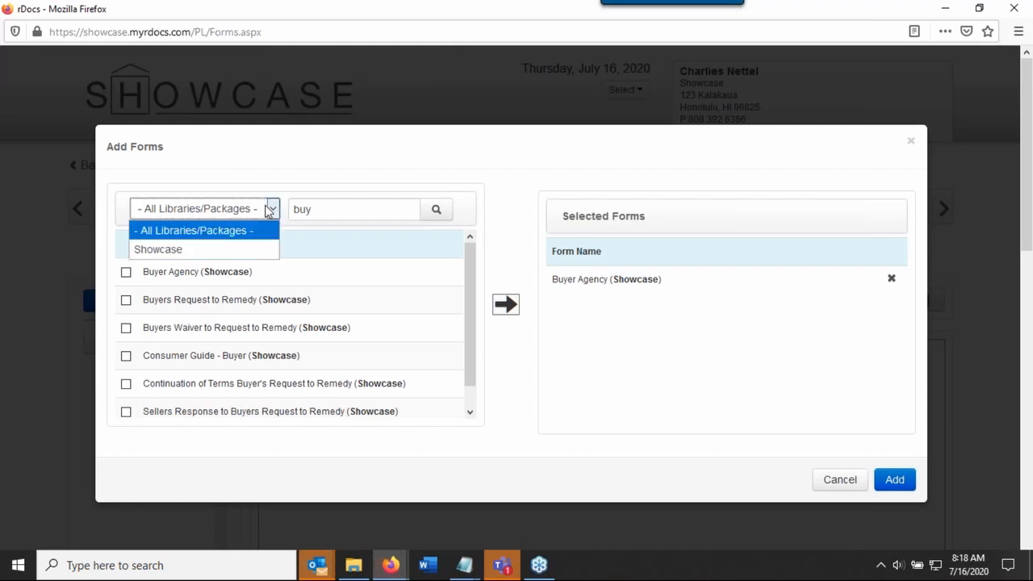
pyautogui.click(240, 254)
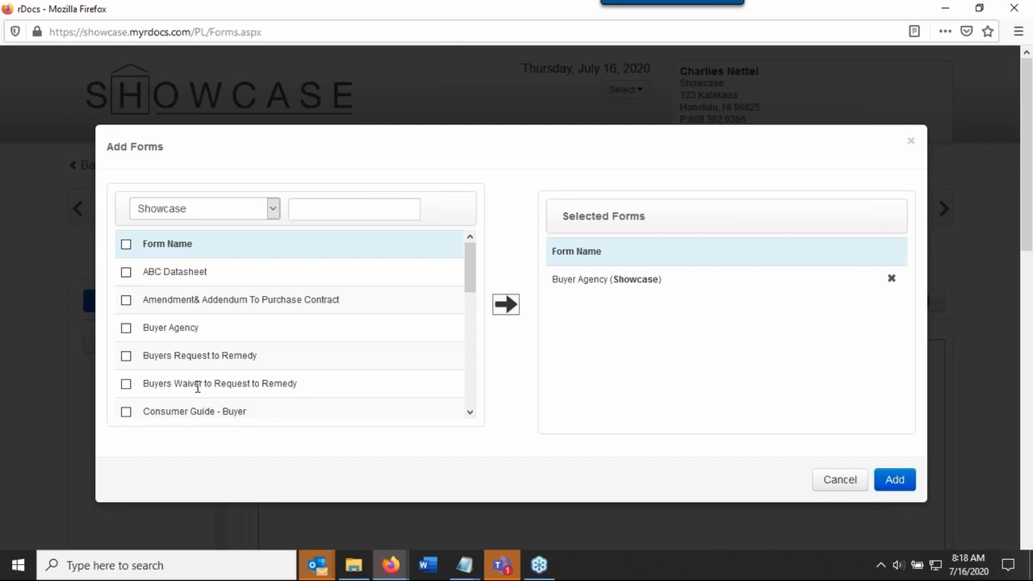
pyautogui.click(126, 356)
pyautogui.moveTo(473, 277); pyautogui.dragTo(452, 330)
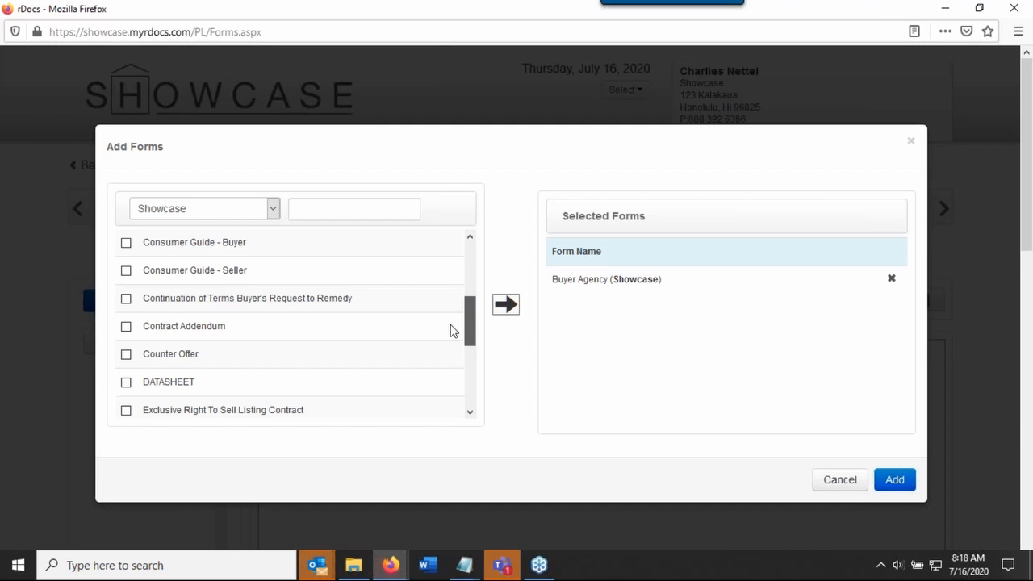
pyautogui.click(126, 327)
pyautogui.scroll(-2, 242, 349)
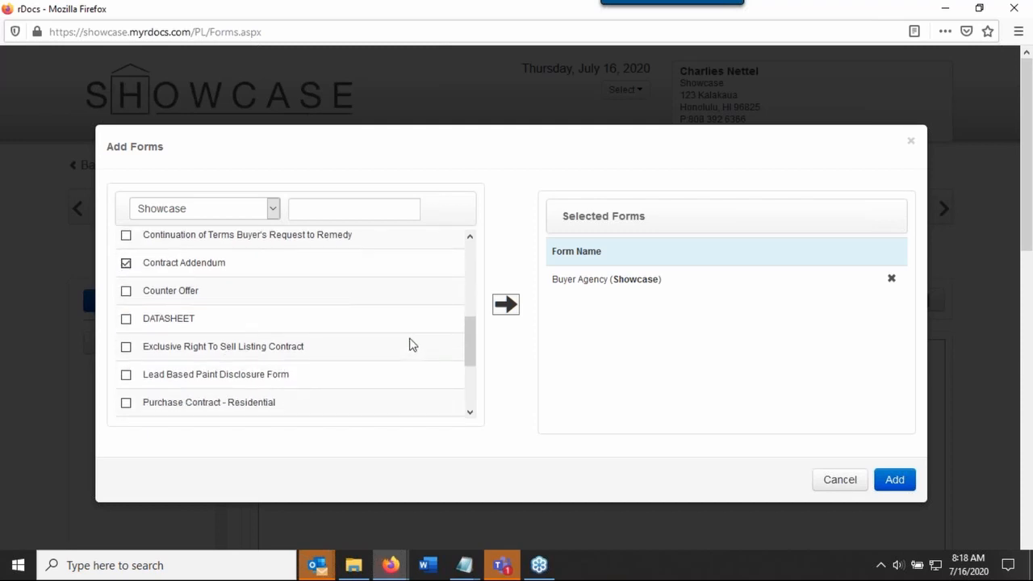
pyautogui.click(507, 306)
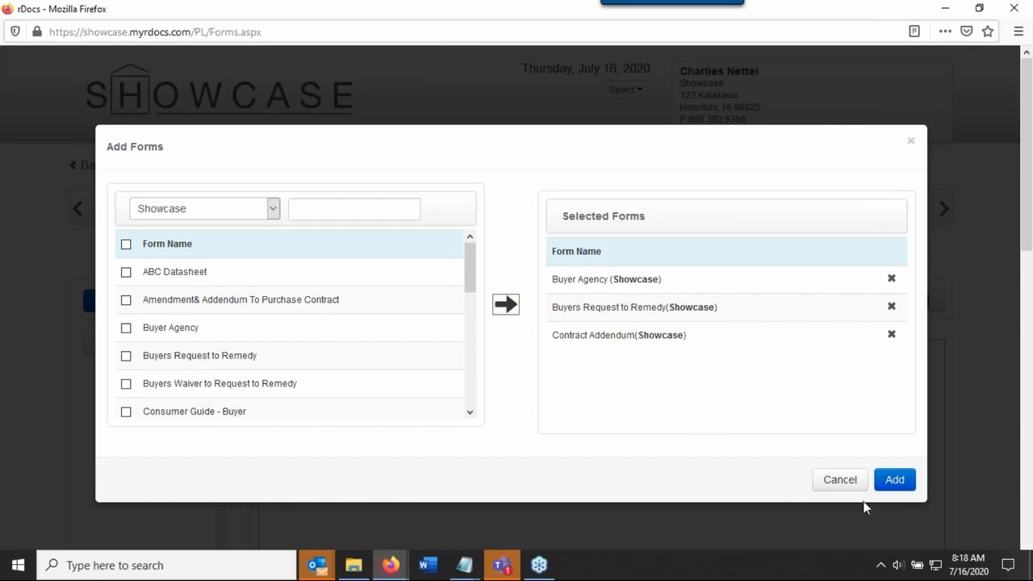
pyautogui.click(895, 482)
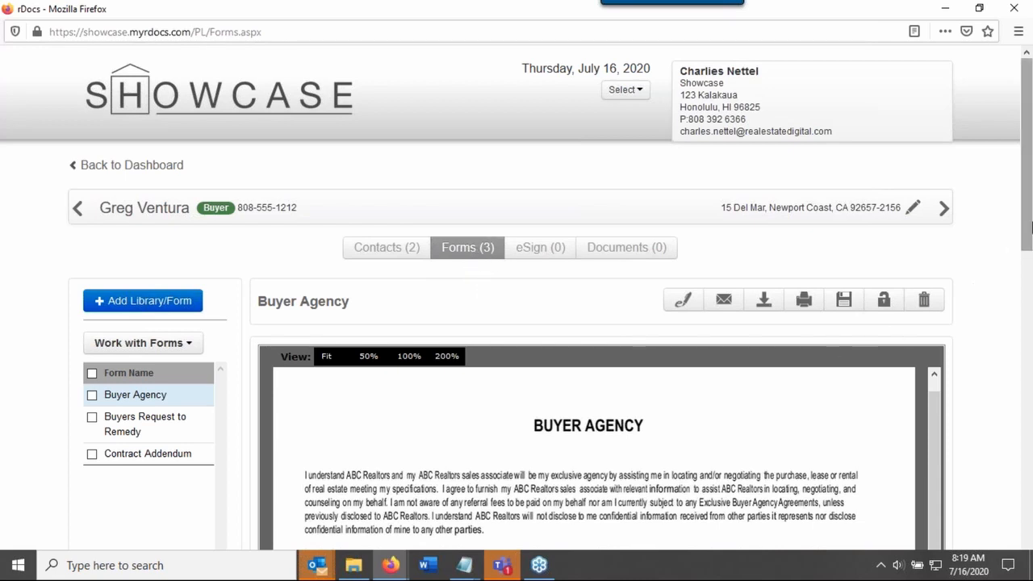
# Mark the Buyer Agency form and examine which actions are available for working with selected forms
pyautogui.moveTo(1032, 228); pyautogui.dragTo(1014, 321)
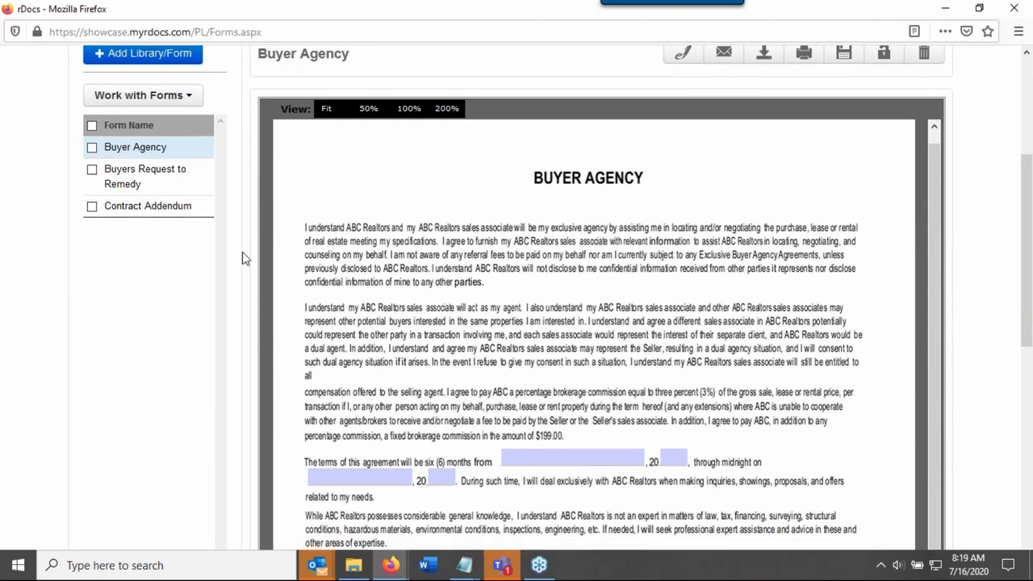
pyautogui.scroll(2, 85, 290)
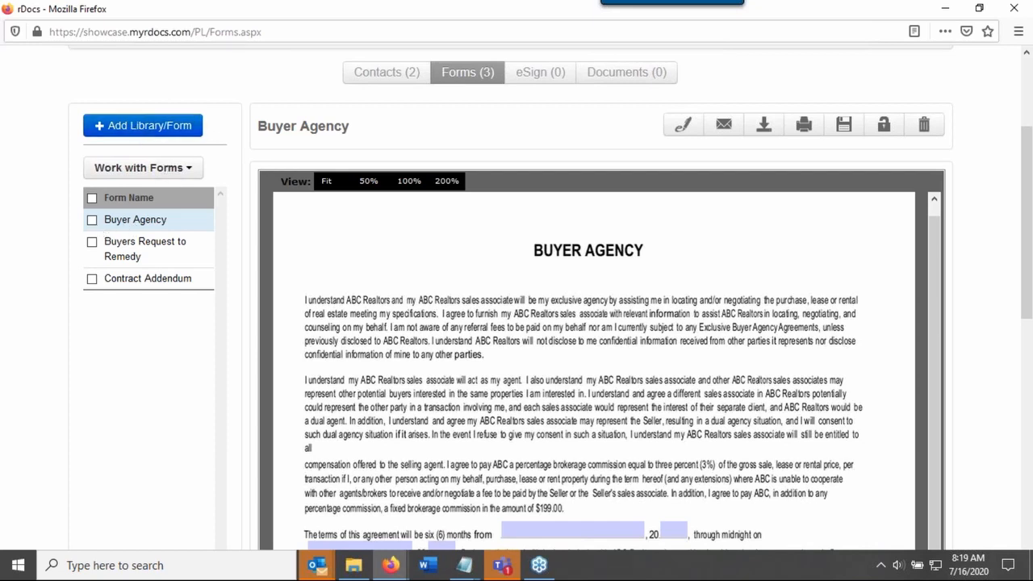
pyautogui.click(92, 221)
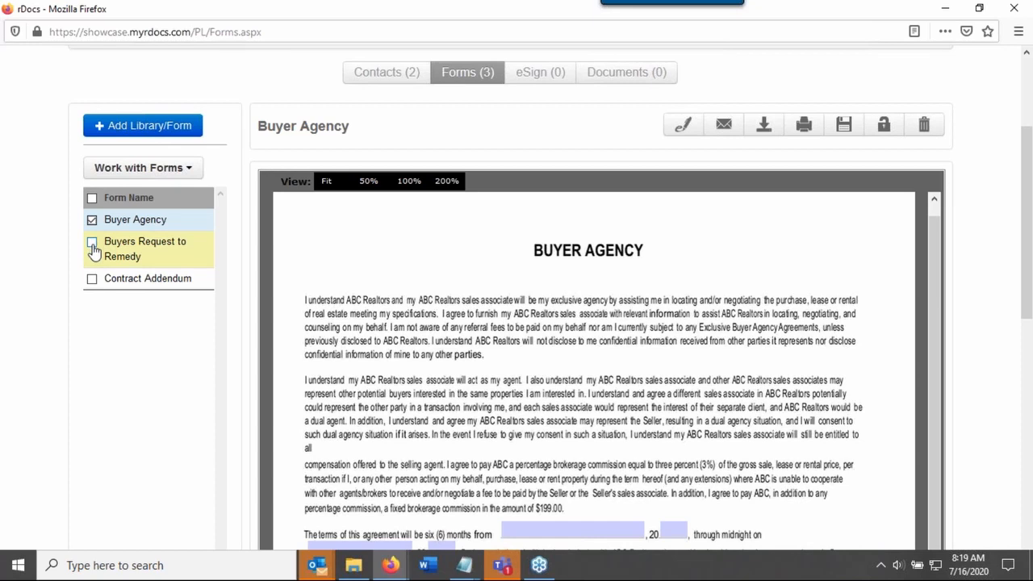
pyautogui.click(192, 169)
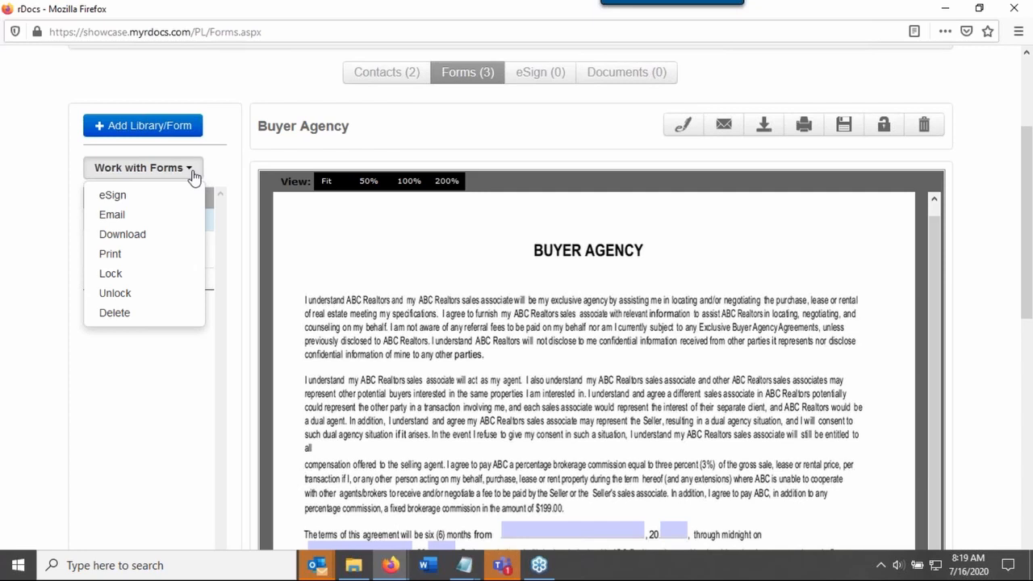
pyautogui.scroll(-1, 676, 457)
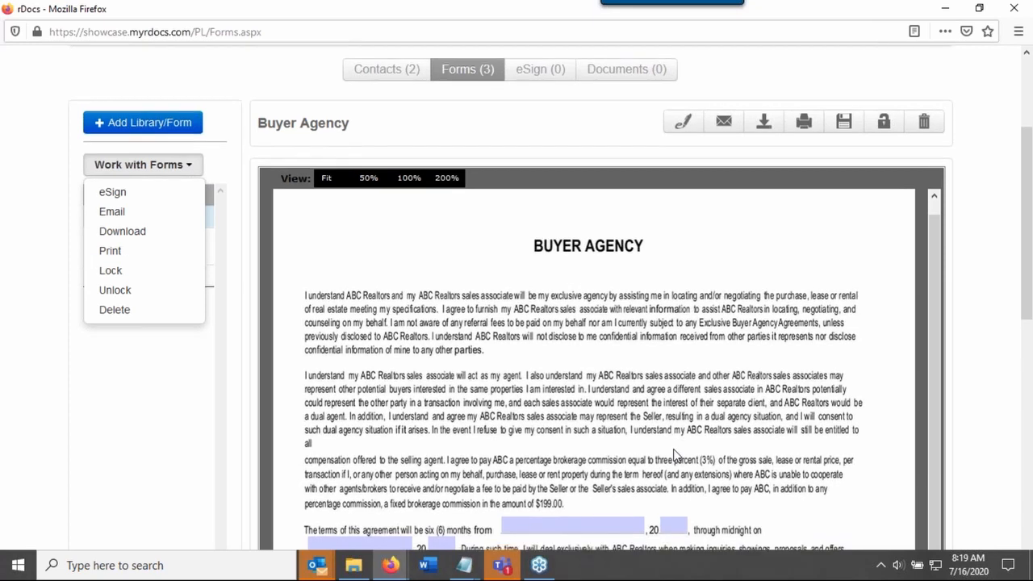
pyautogui.scroll(-1, 676, 457)
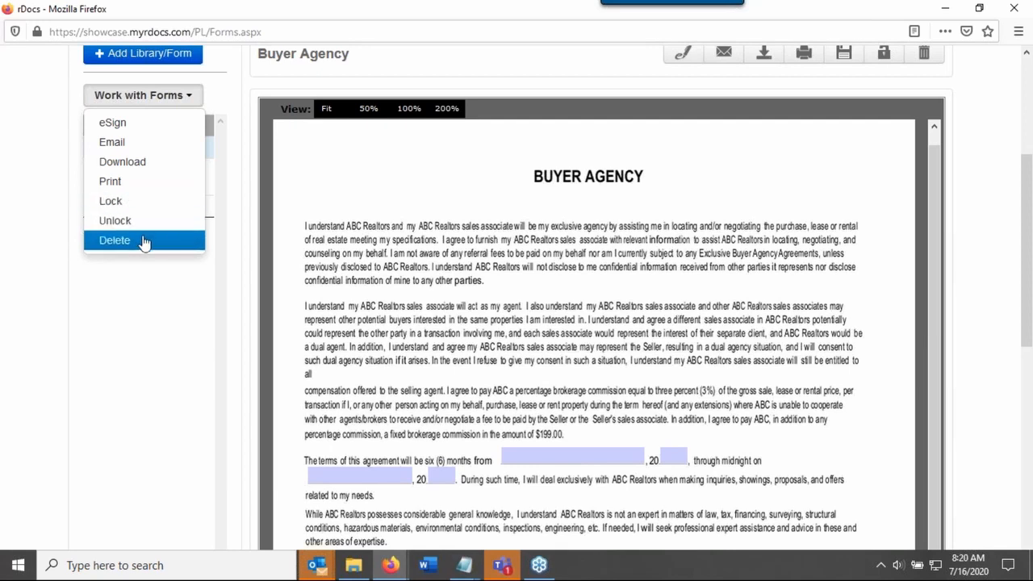
pyautogui.click(110, 331)
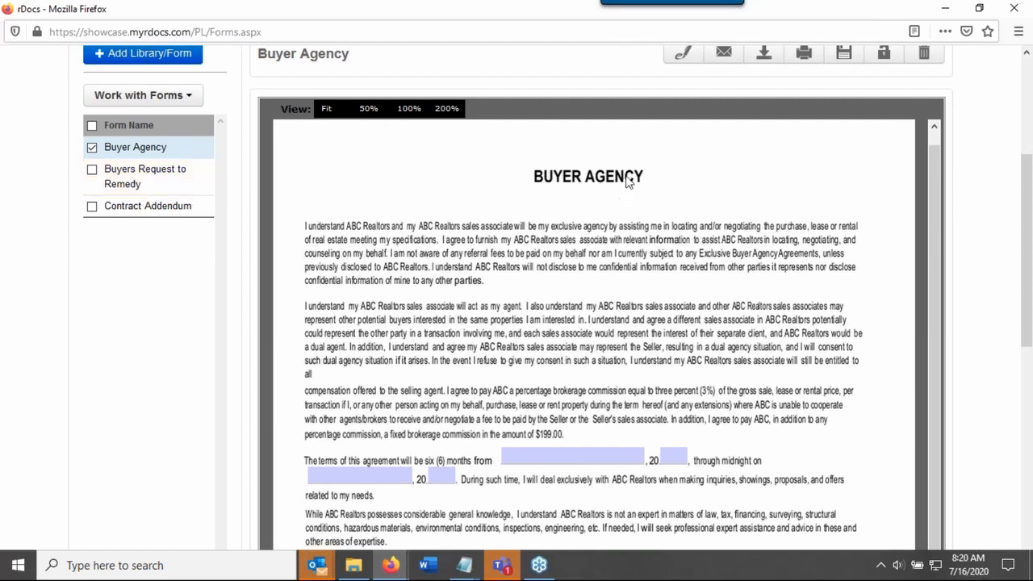
# View the Buyers Request to Remedy form and examine its prefilled property line, remedy conditions area and signature lines
pyautogui.click(129, 183)
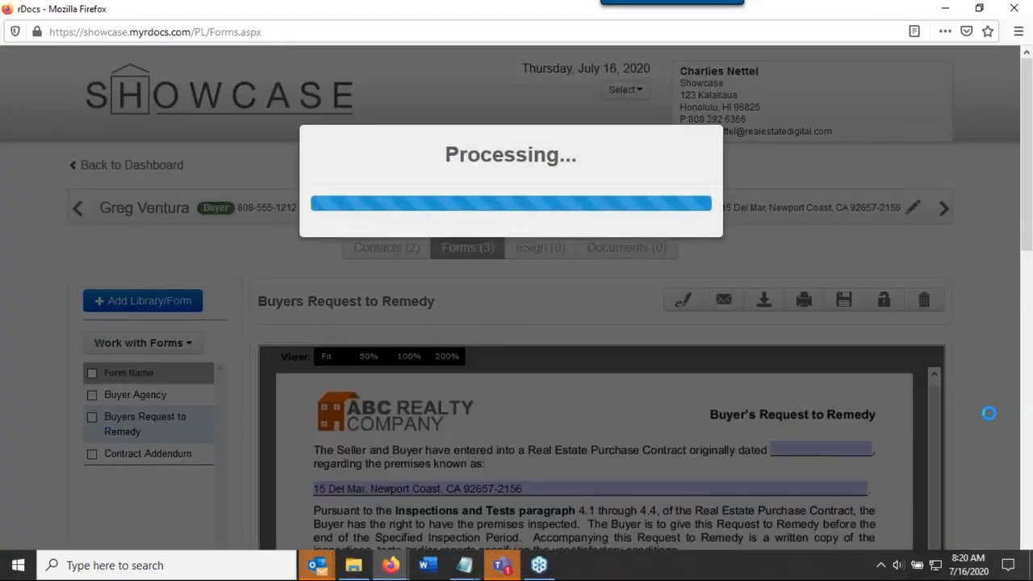
pyautogui.scroll(-4, 991, 410)
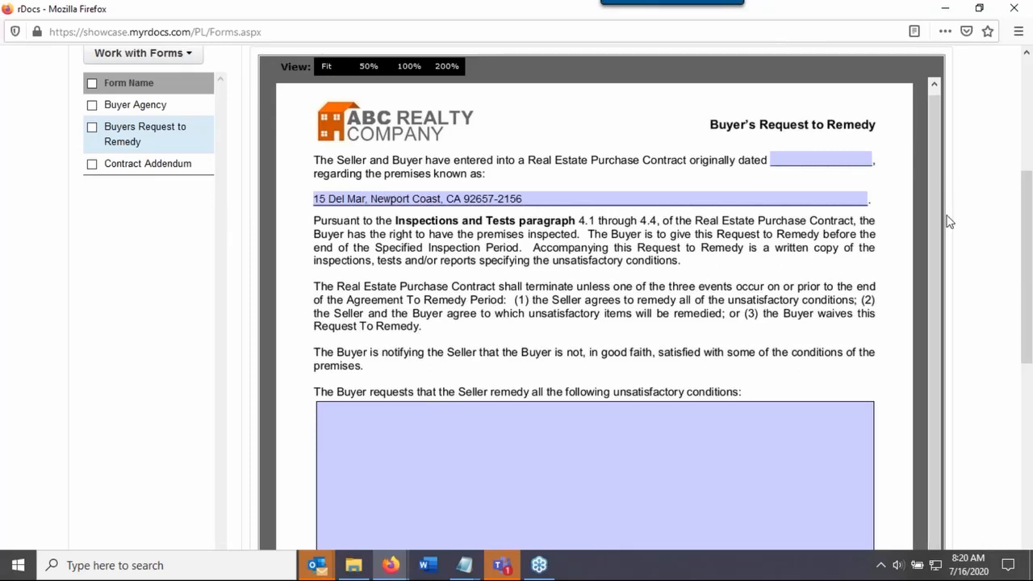
pyautogui.scroll(-1, 953, 221)
pyautogui.scroll(-3, 957, 224)
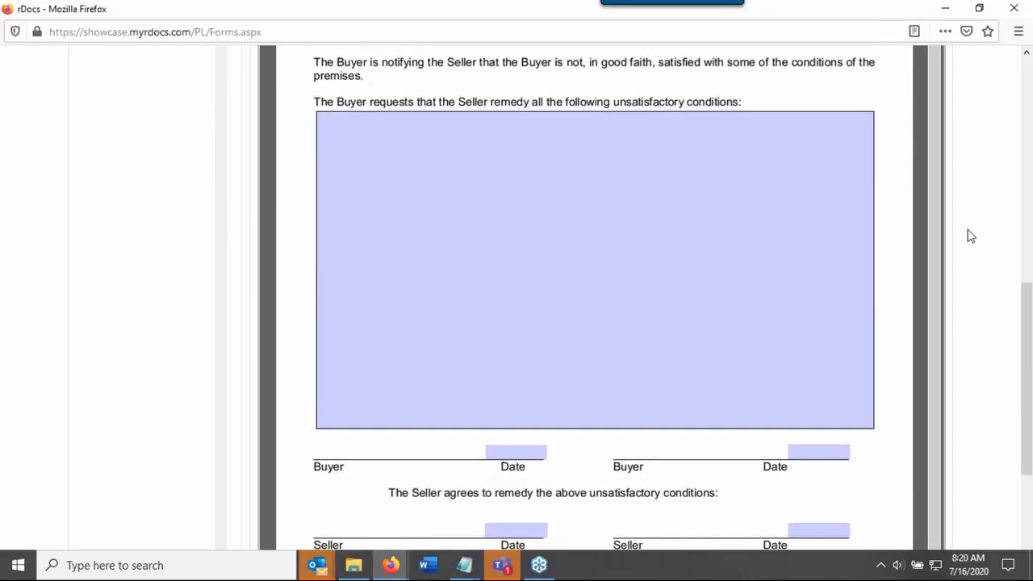
pyautogui.scroll(1, 966, 234)
pyautogui.scroll(3, 969, 234)
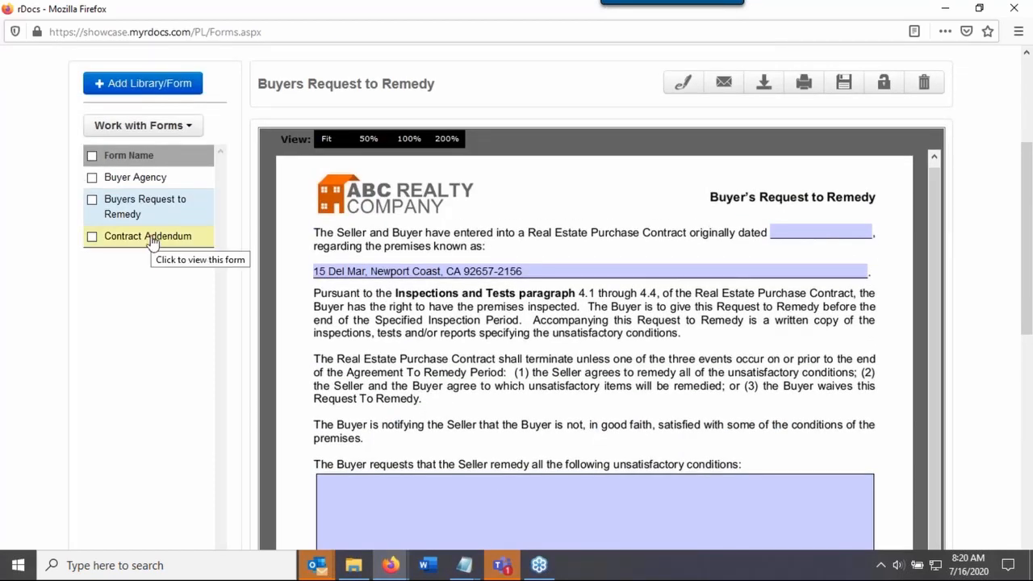
pyautogui.scroll(1, 81, 339)
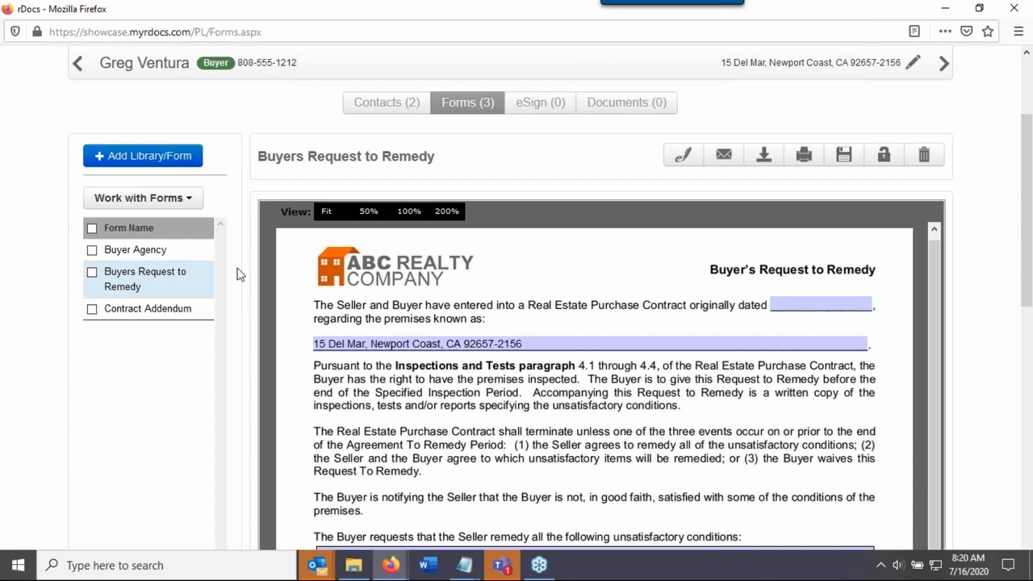
pyautogui.scroll(2, 240, 272)
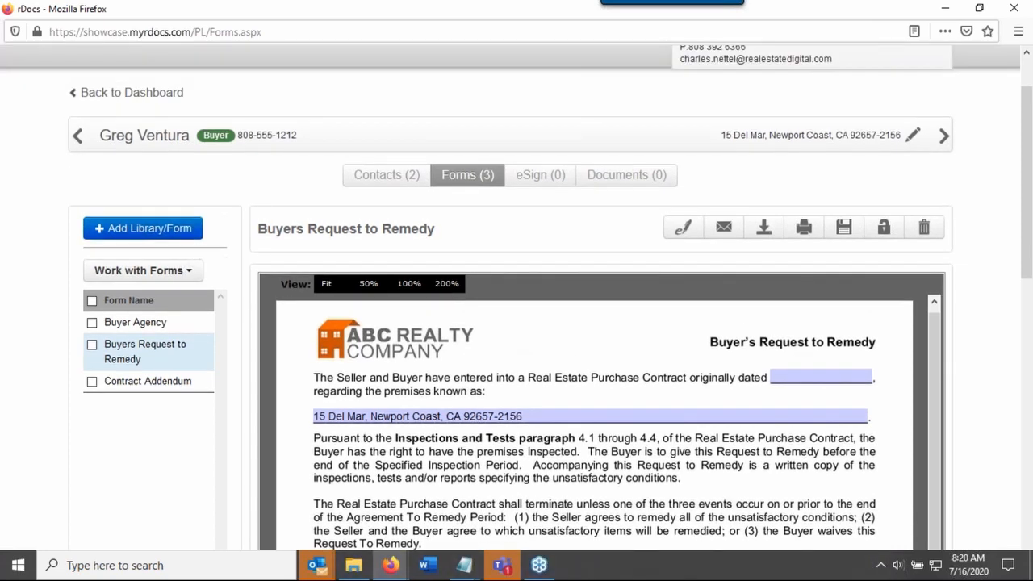
# Return to the dashboard and open the documents of the newly created buyer file
pyautogui.click(141, 94)
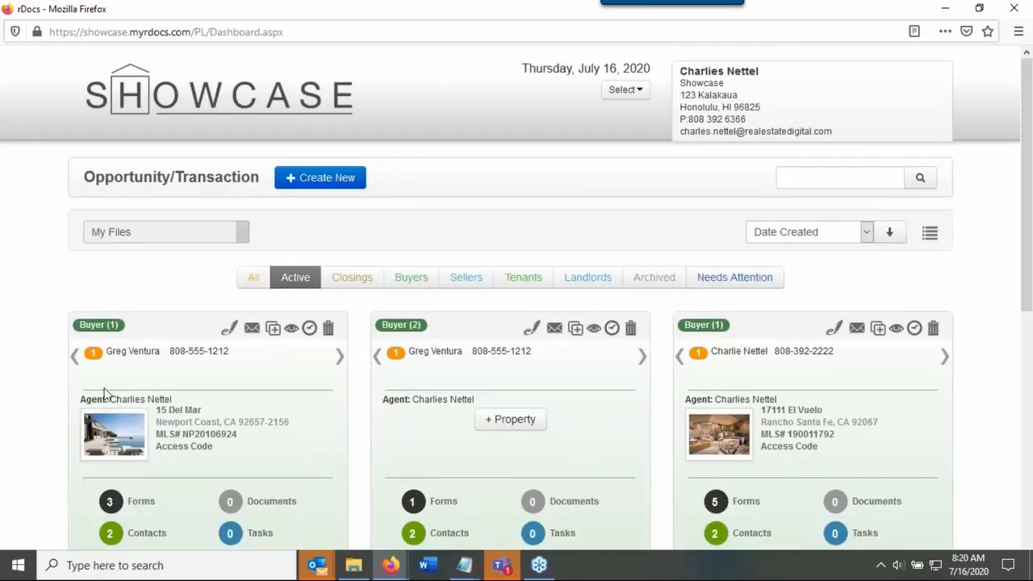
pyautogui.scroll(-3, 27, 463)
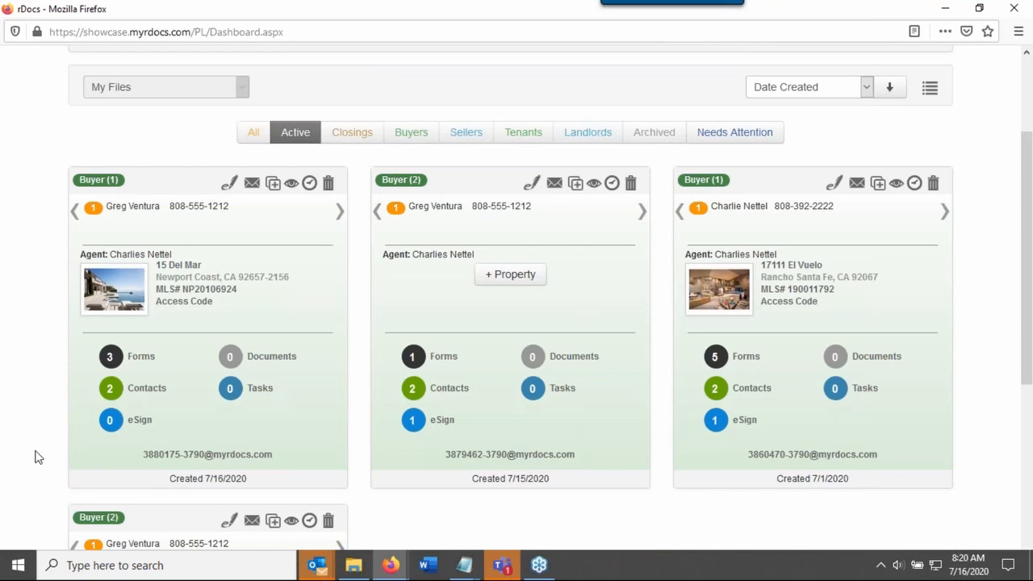
pyautogui.click(278, 358)
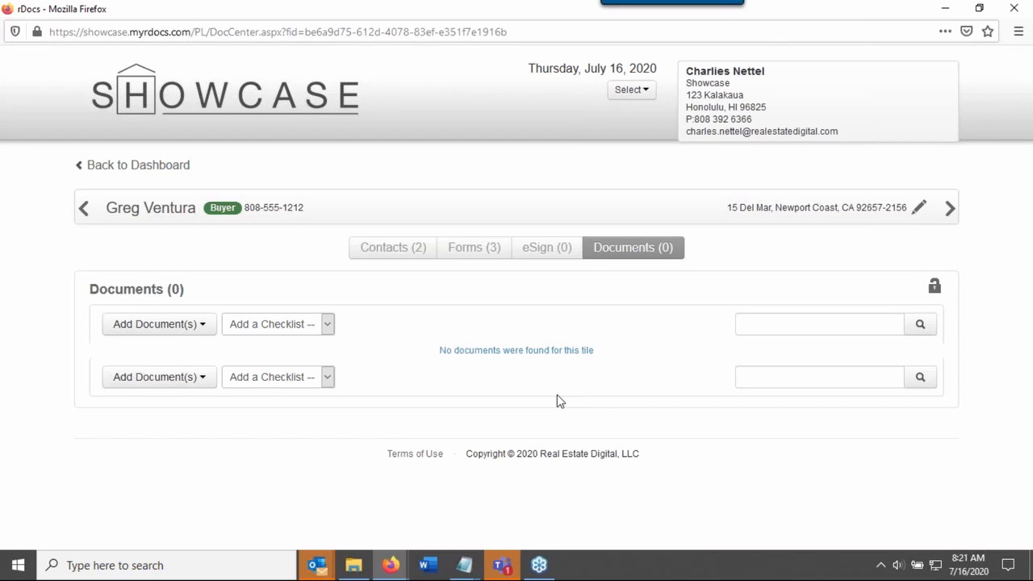
# Start a document upload via fax and choose Buyer's Inspection Waiver as the document title
pyautogui.click(197, 324)
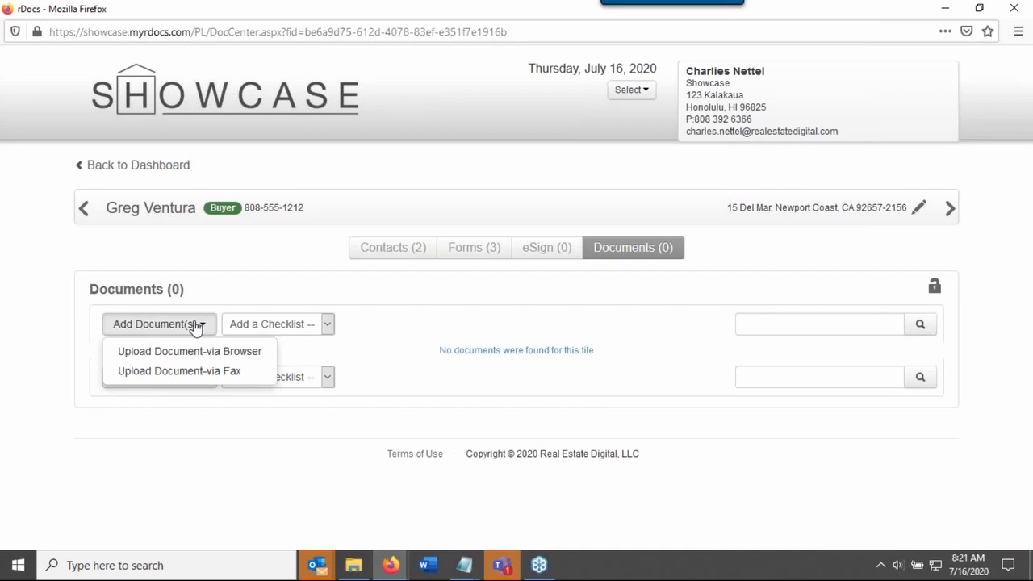
pyautogui.click(175, 372)
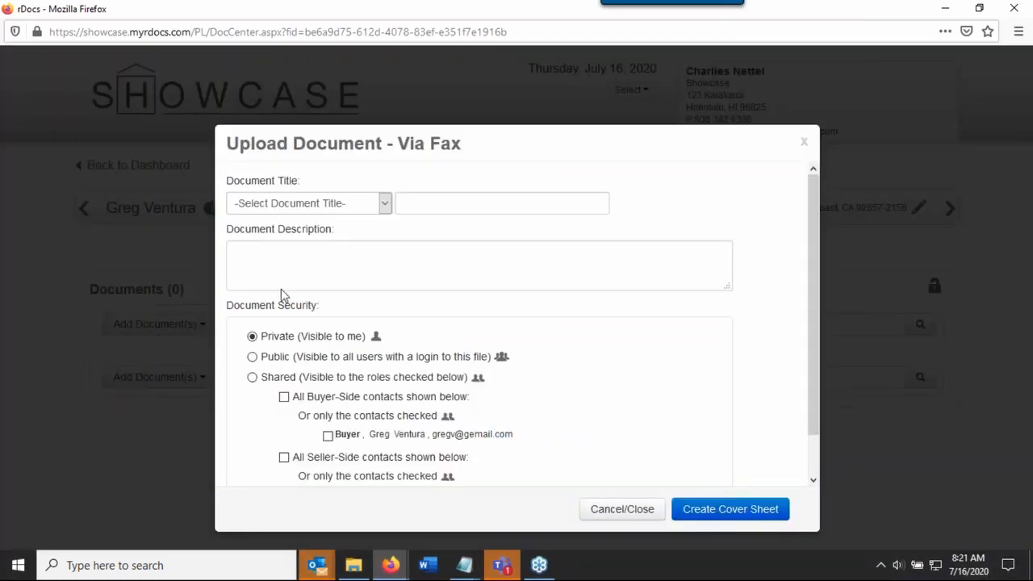
pyautogui.moveTo(240, 143); pyautogui.dragTo(464, 157)
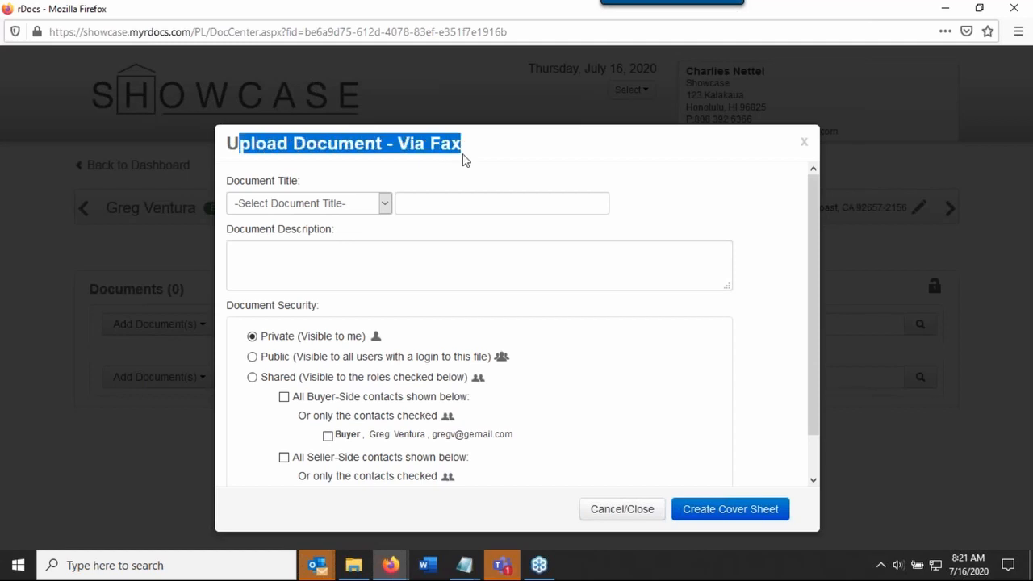
pyautogui.click(327, 209)
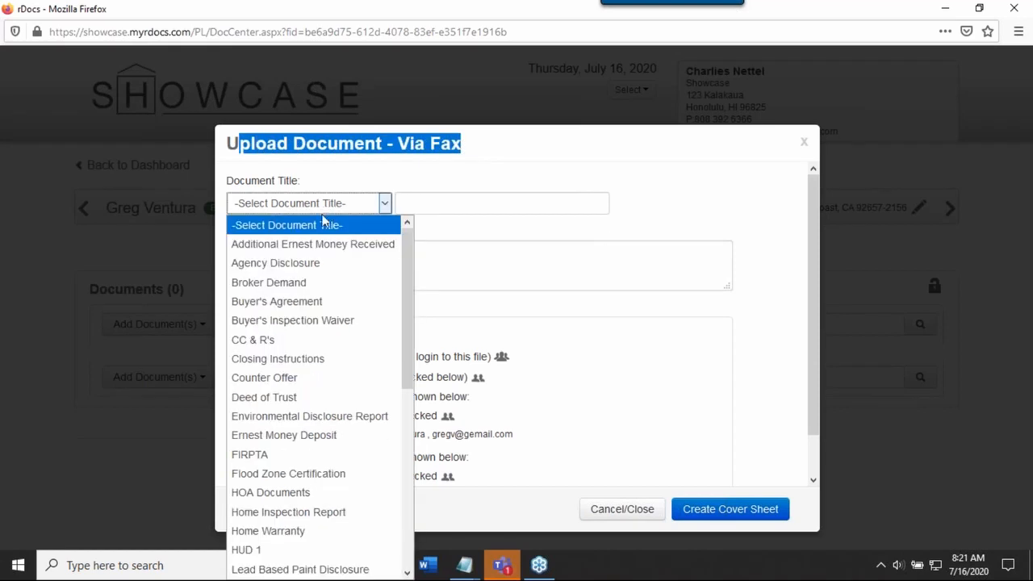
pyautogui.click(287, 319)
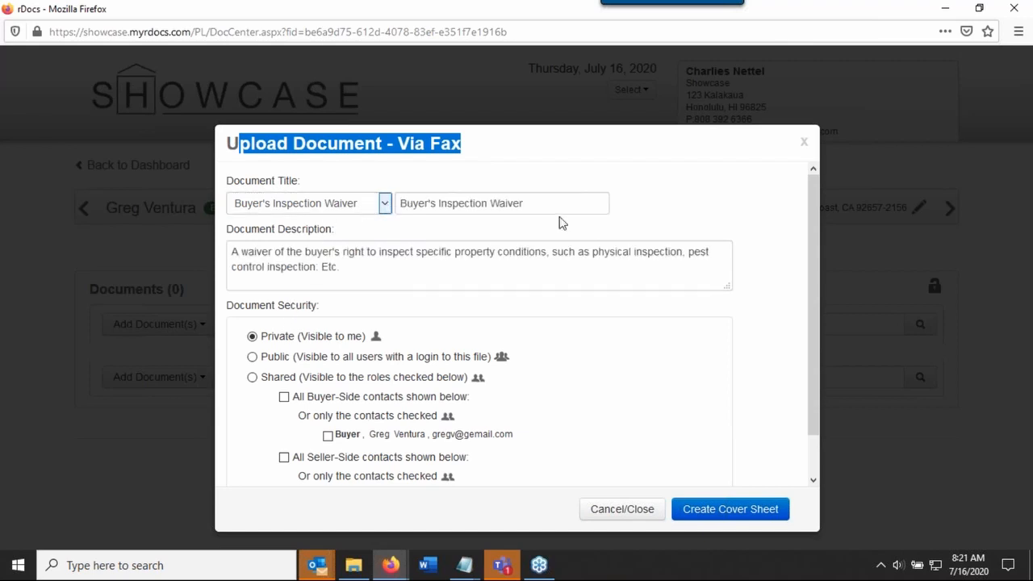
pyautogui.moveTo(561, 206); pyautogui.dragTo(427, 208)
pyautogui.moveTo(339, 267); pyautogui.dragTo(240, 252)
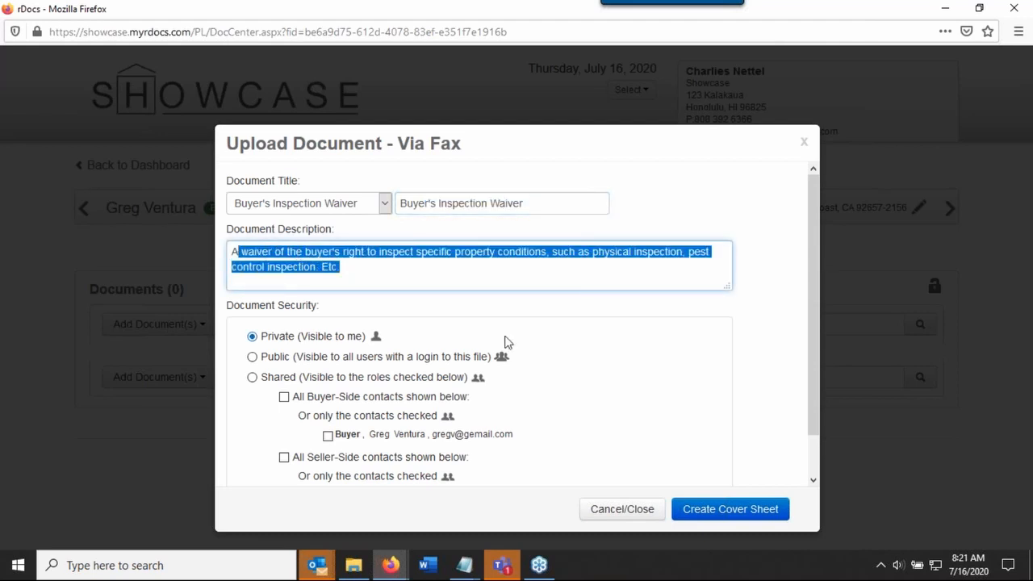
# Set the document security to Public and create the fax cover sheet
pyautogui.scroll(-2, 751, 346)
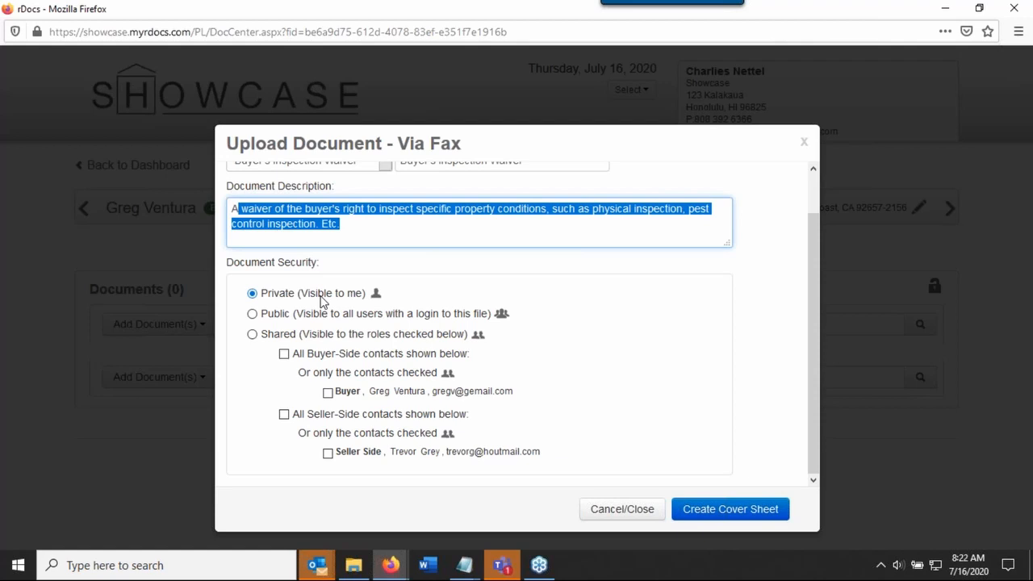
pyautogui.click(275, 322)
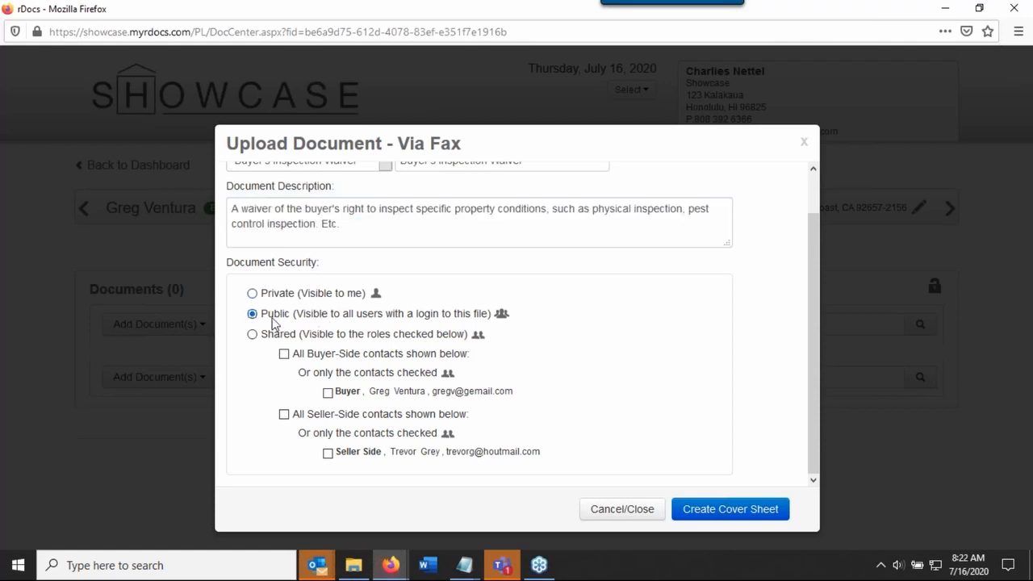
pyautogui.click(730, 512)
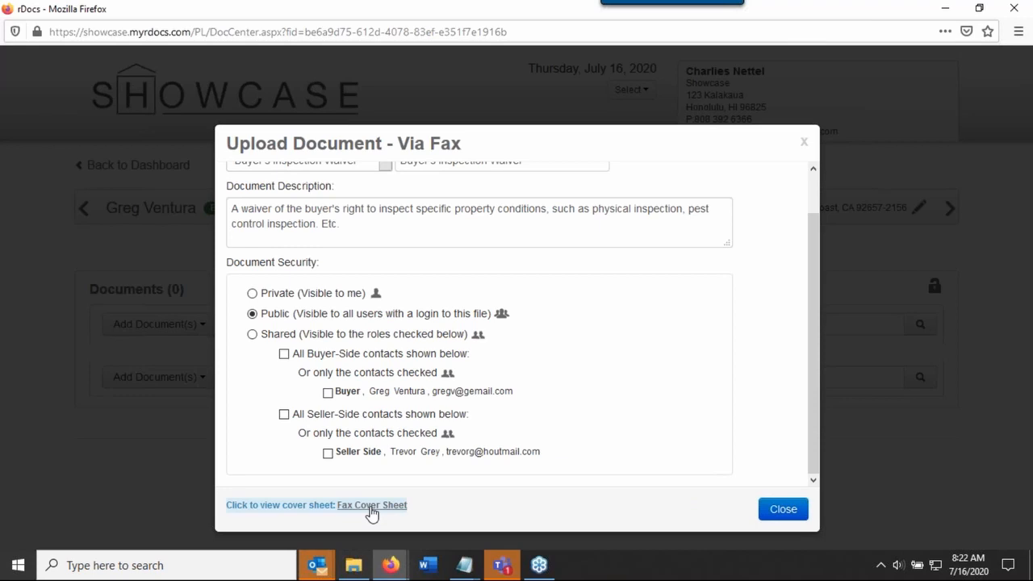
# View the fax cover sheet and examine its fax number, barcodes and the file details in the notes
pyautogui.click(371, 505)
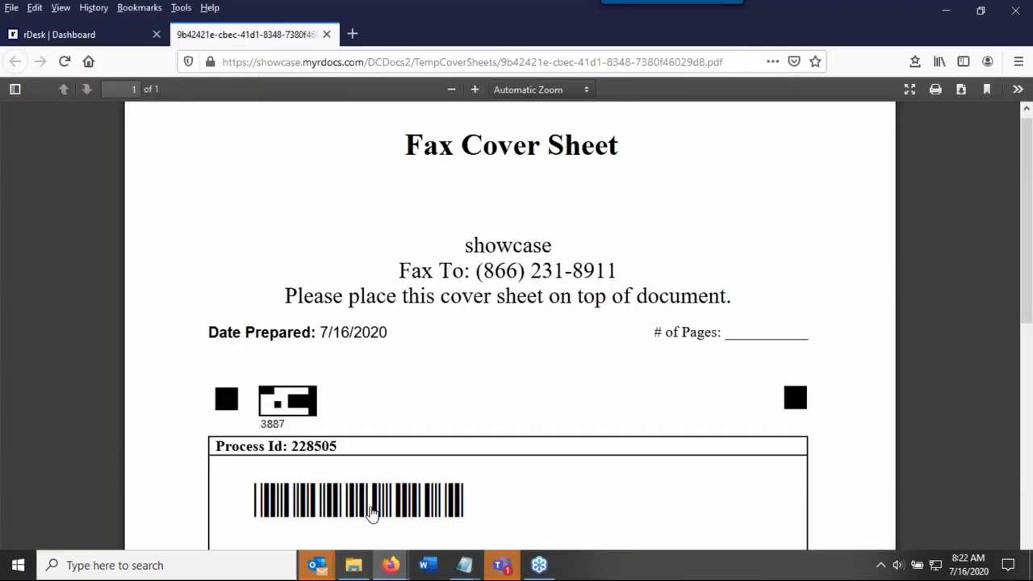
pyautogui.moveTo(482, 272); pyautogui.dragTo(618, 271)
pyautogui.scroll(-3, 879, 362)
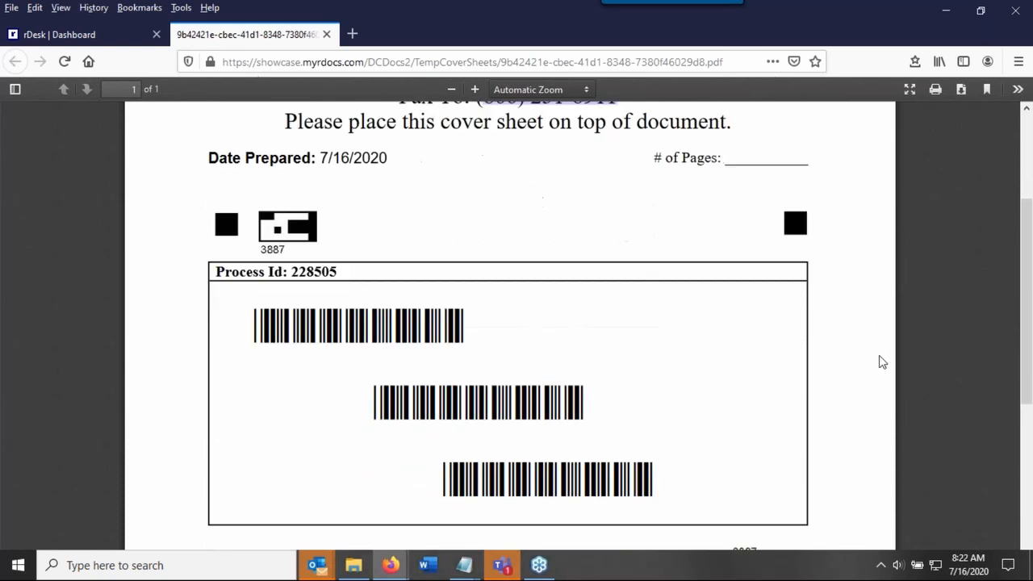
pyautogui.scroll(-2, 881, 363)
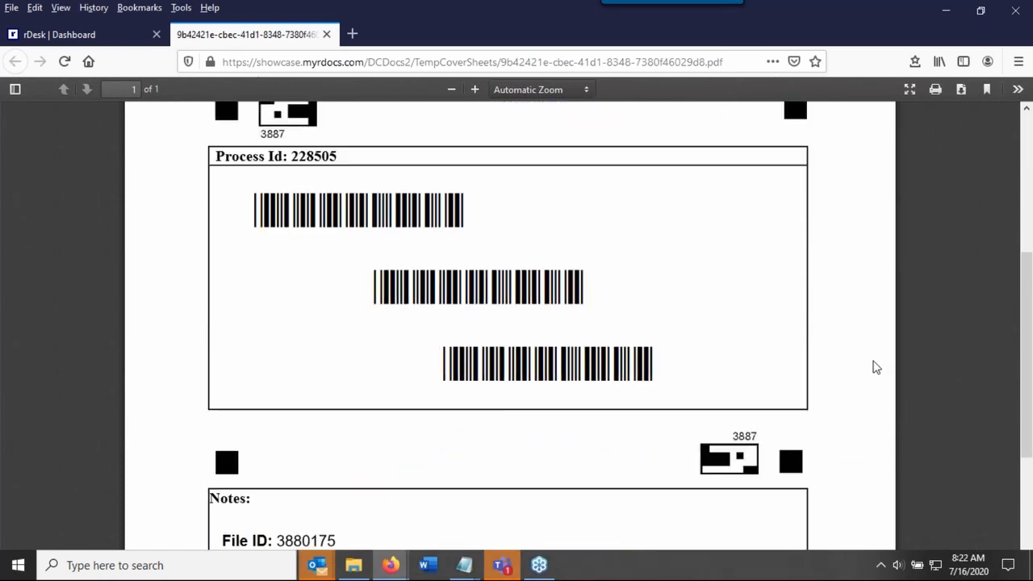
pyautogui.scroll(-4, 876, 367)
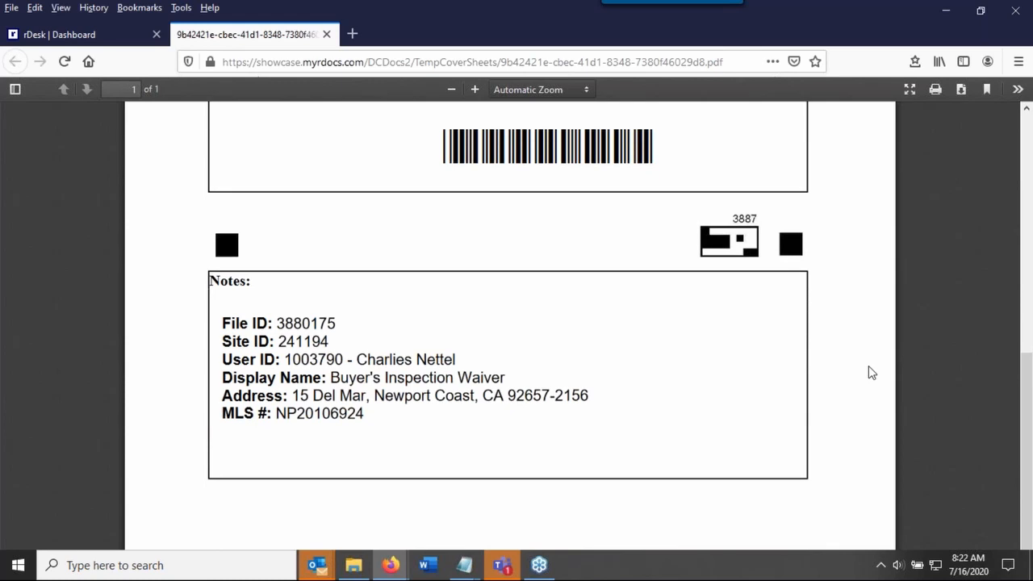
pyautogui.scroll(5, 868, 366)
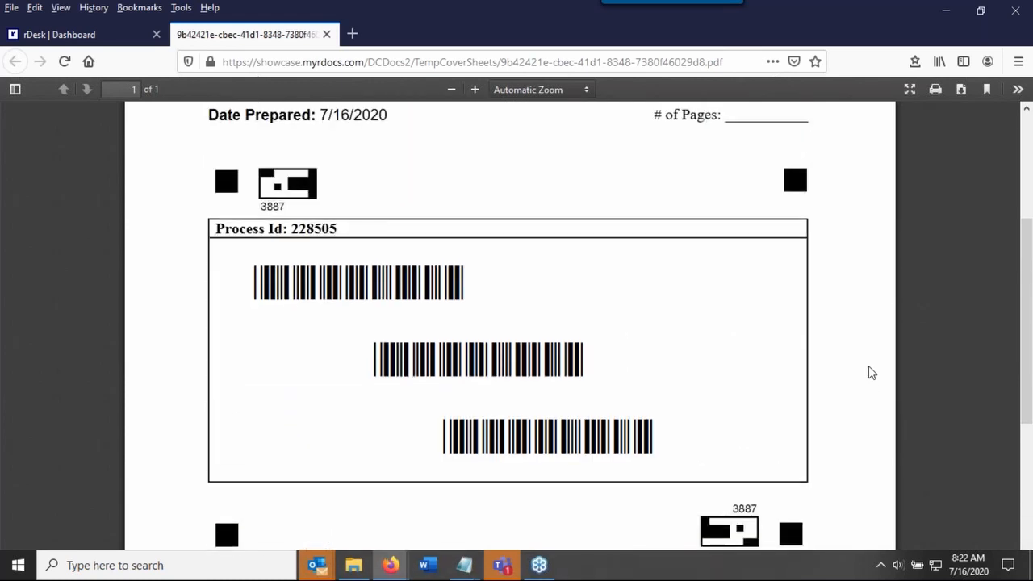
pyautogui.scroll(4, 869, 367)
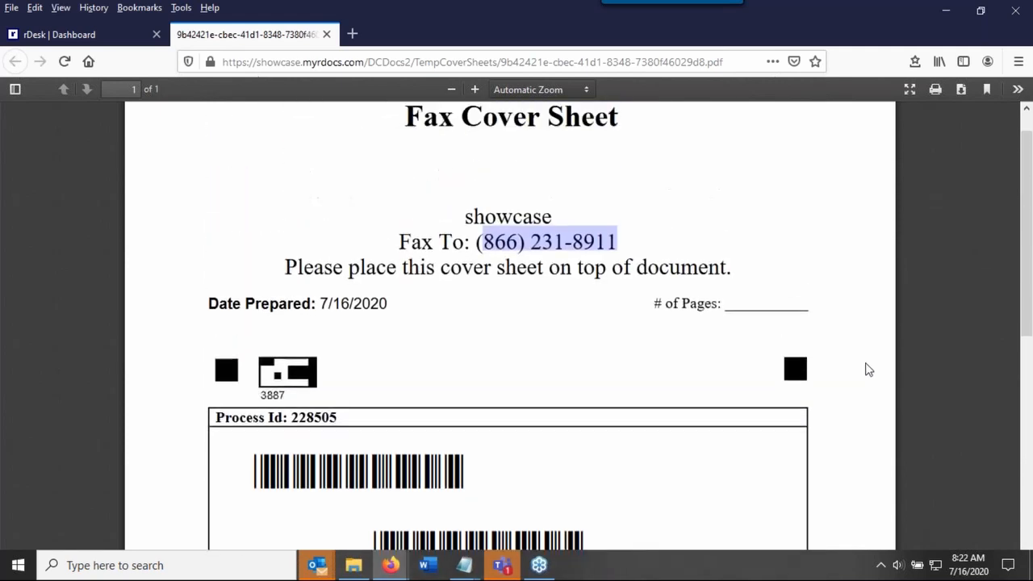
pyautogui.click(389, 171)
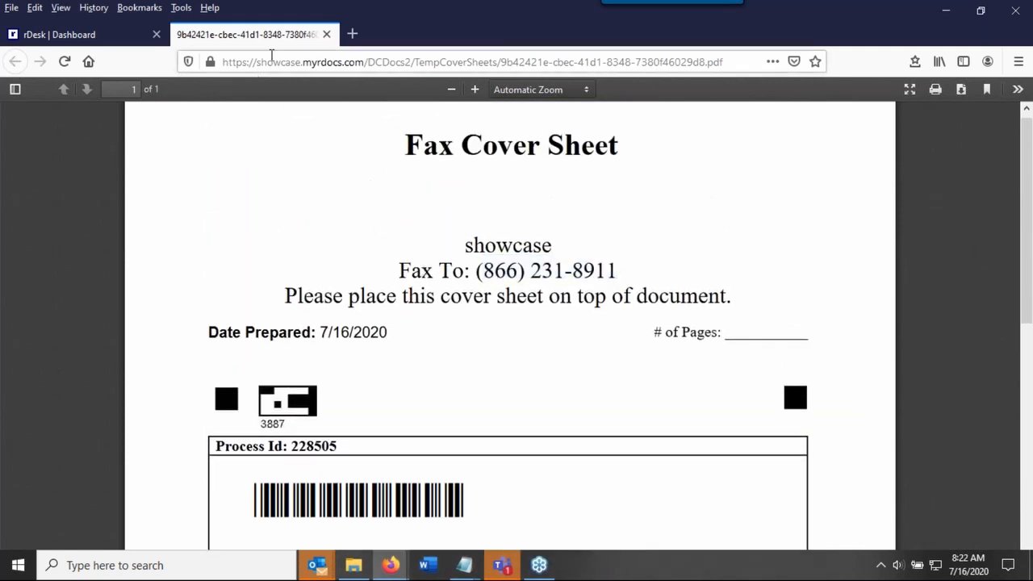
# Close the fax cover sheet and switch back to the rDocs window to close the fax upload dialog
pyautogui.click(327, 34)
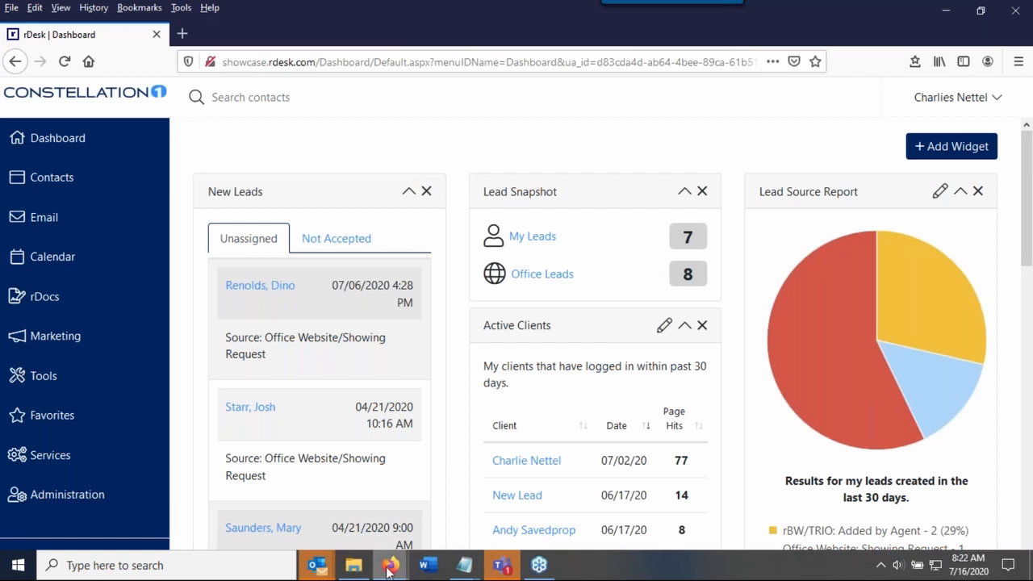
pyautogui.moveTo(390, 569)
pyautogui.click(436, 529)
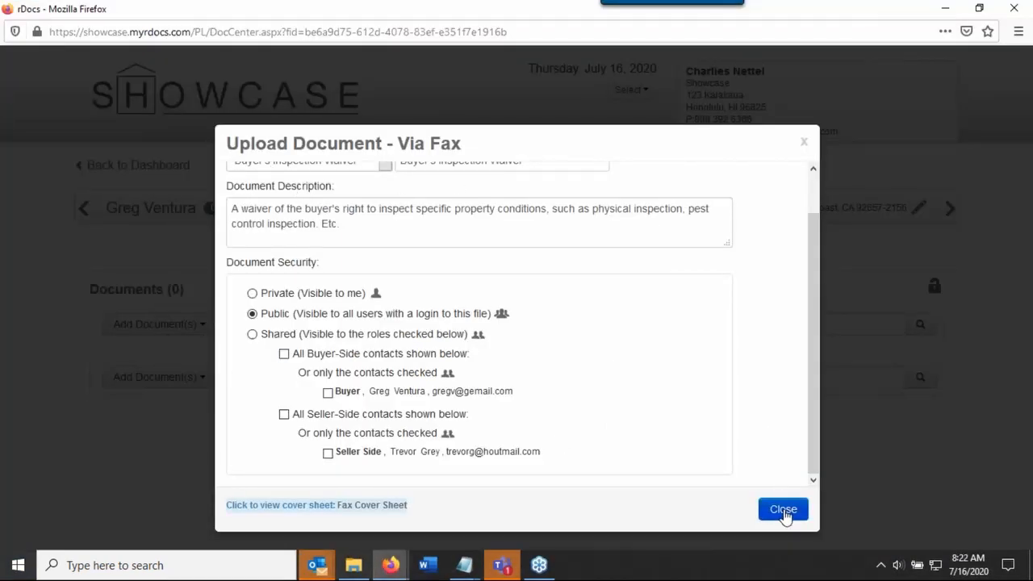
pyautogui.click(783, 509)
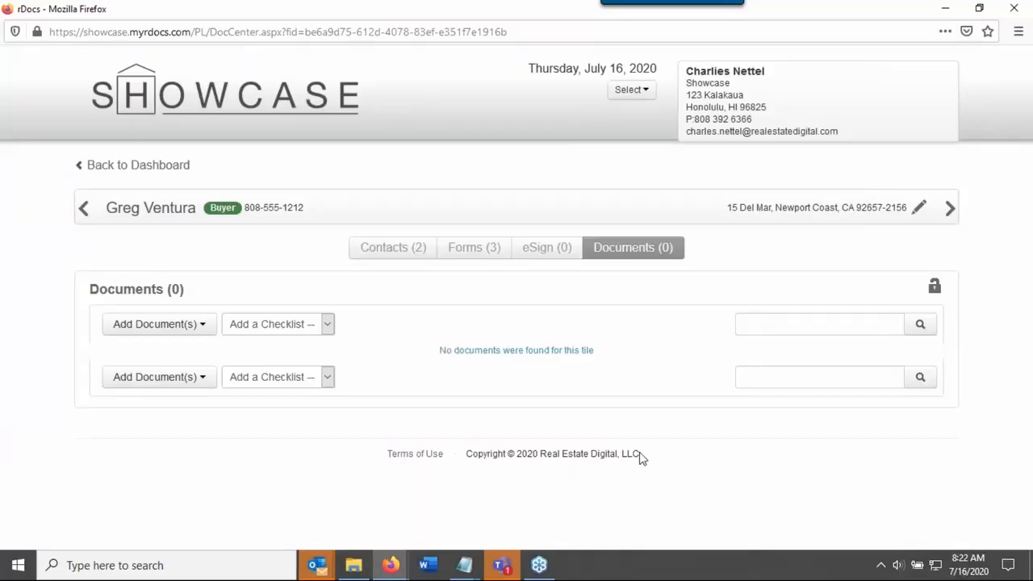
# Start a document upload via browser and choose Buyer's Agreement as the document title
pyautogui.click(176, 331)
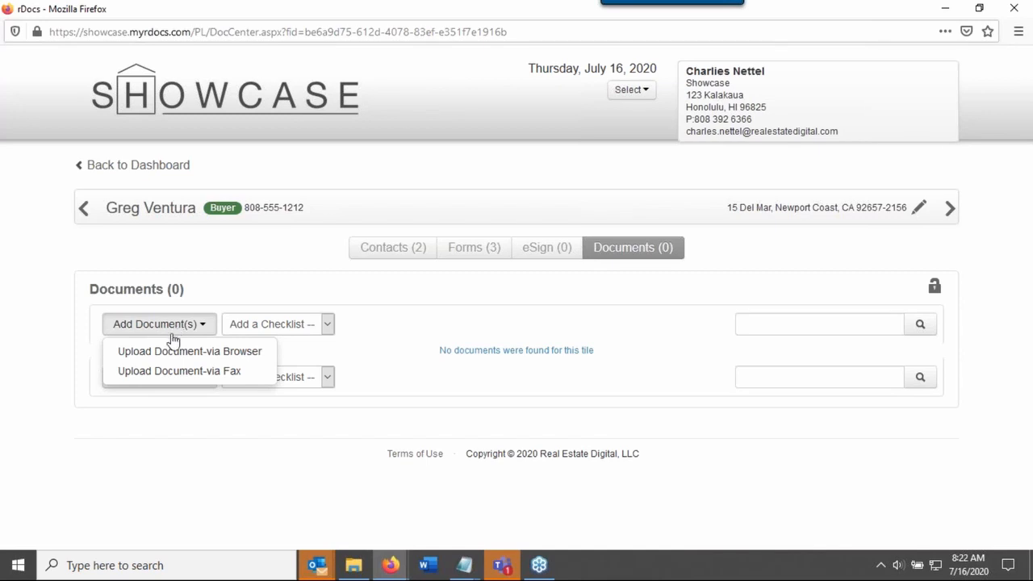
pyautogui.click(212, 353)
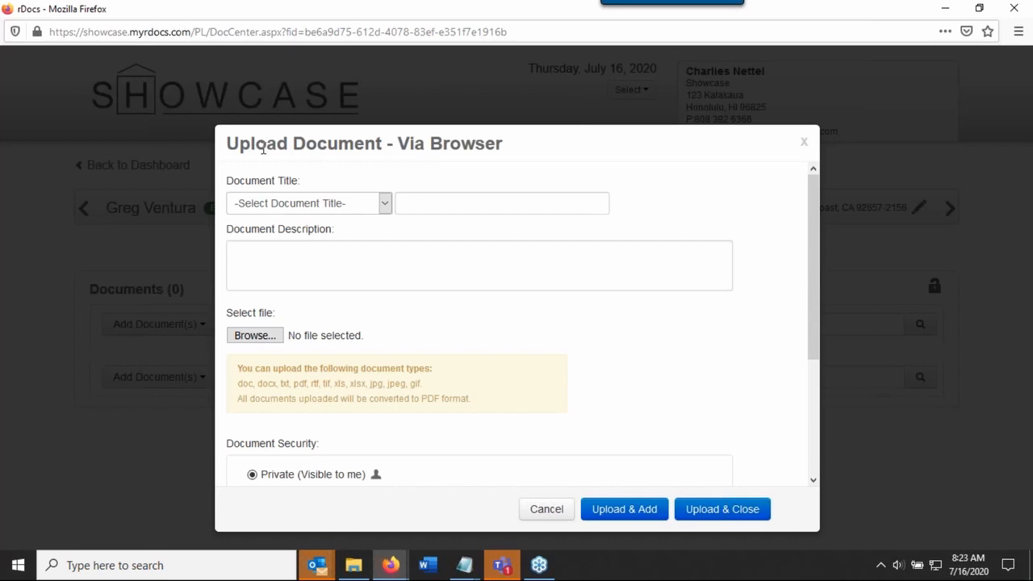
pyautogui.moveTo(265, 146); pyautogui.dragTo(502, 147)
pyautogui.click(328, 208)
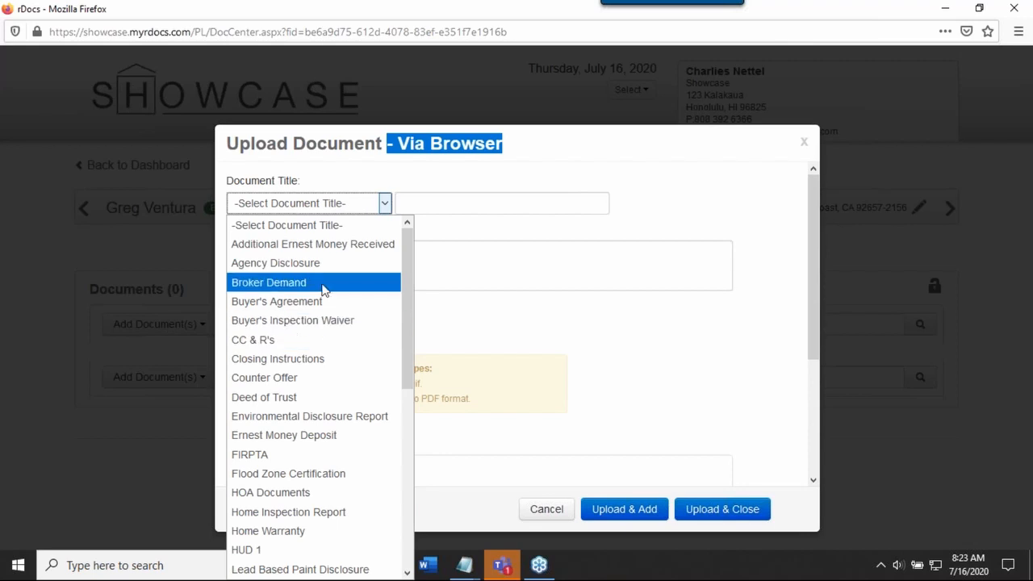
pyautogui.click(315, 301)
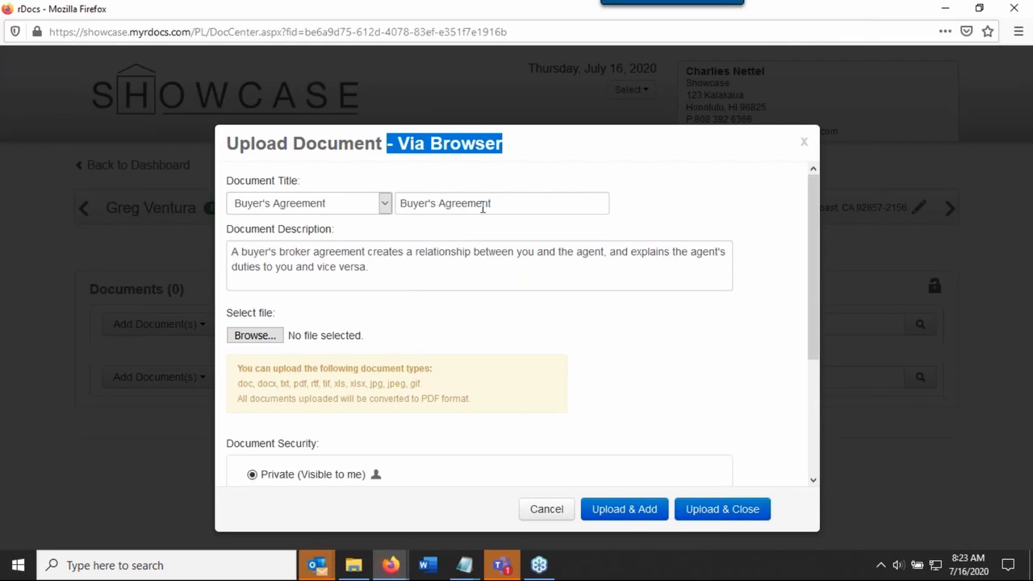
pyautogui.moveTo(482, 208); pyautogui.dragTo(396, 207)
pyautogui.moveTo(365, 267); pyautogui.dragTo(301, 252)
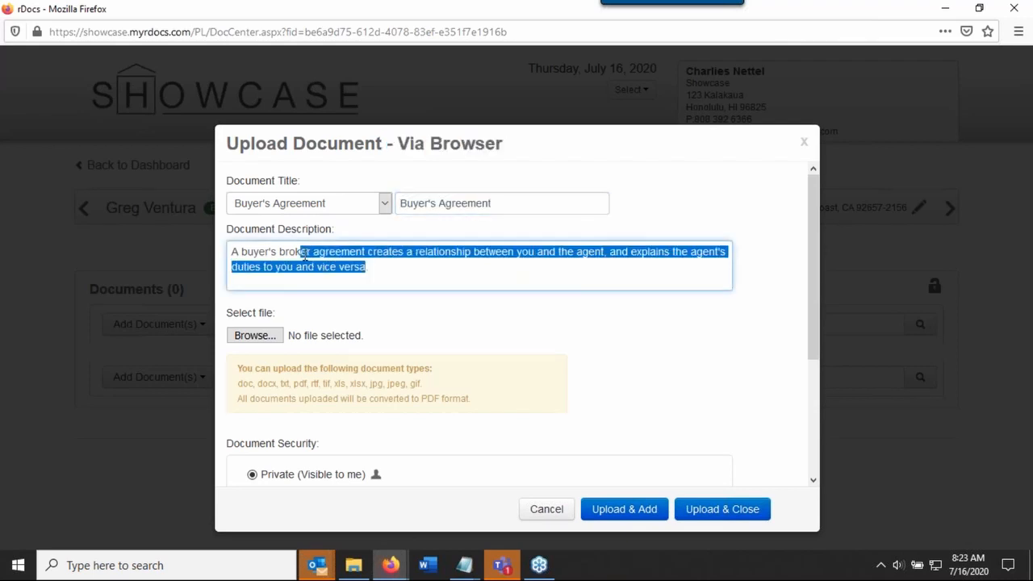
pyautogui.click(373, 275)
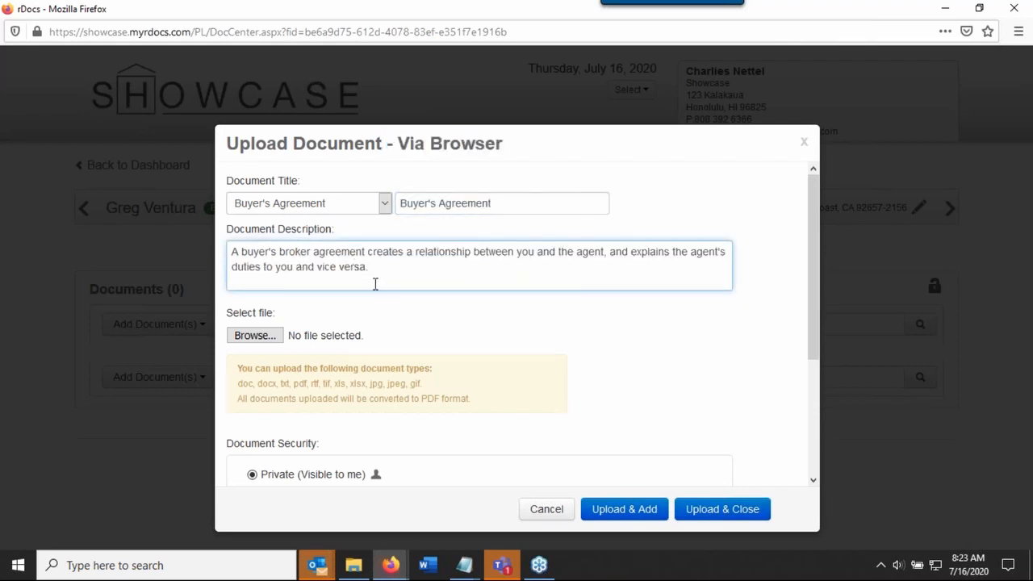
# Attach SampleInspections.pdf from the Upload Docs folder as the file to upload
pyautogui.scroll(-2, 347, 285)
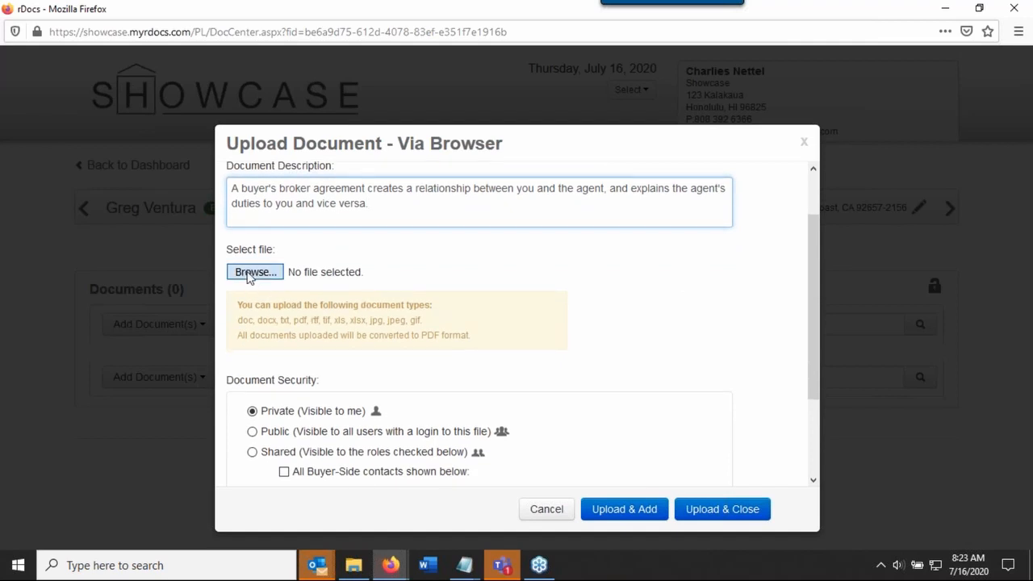
pyautogui.click(252, 272)
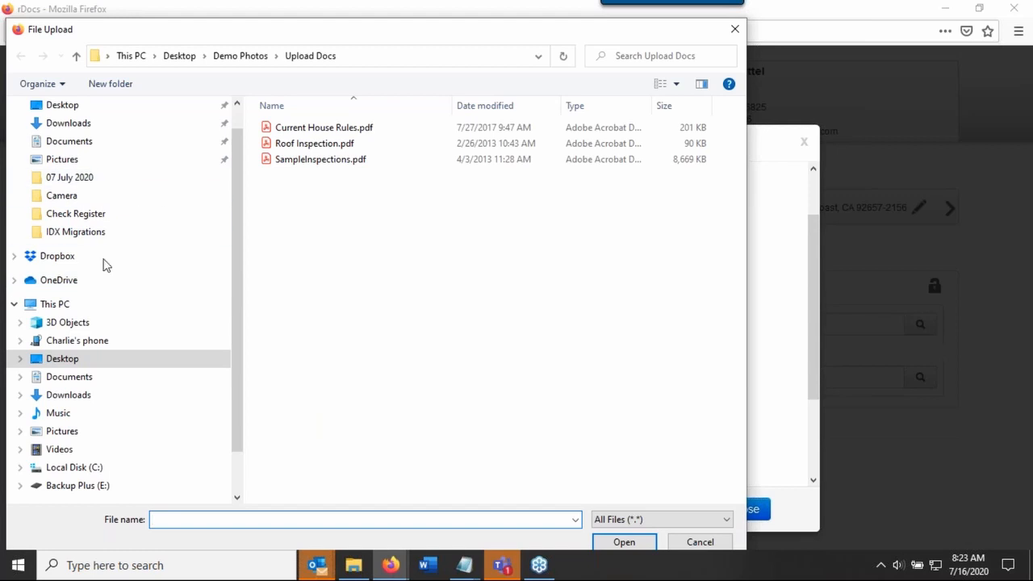
pyautogui.click(327, 161)
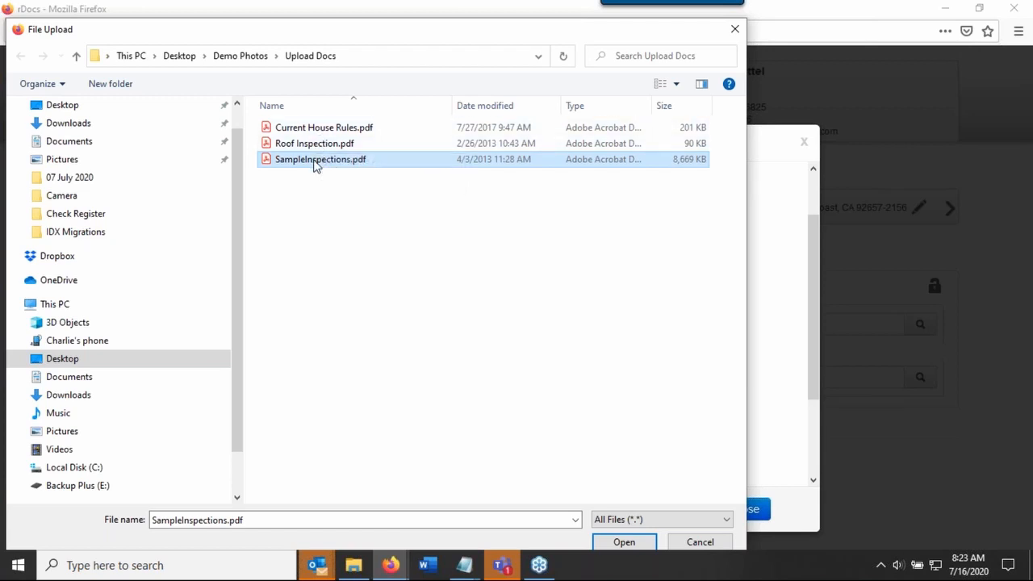
pyautogui.click(620, 543)
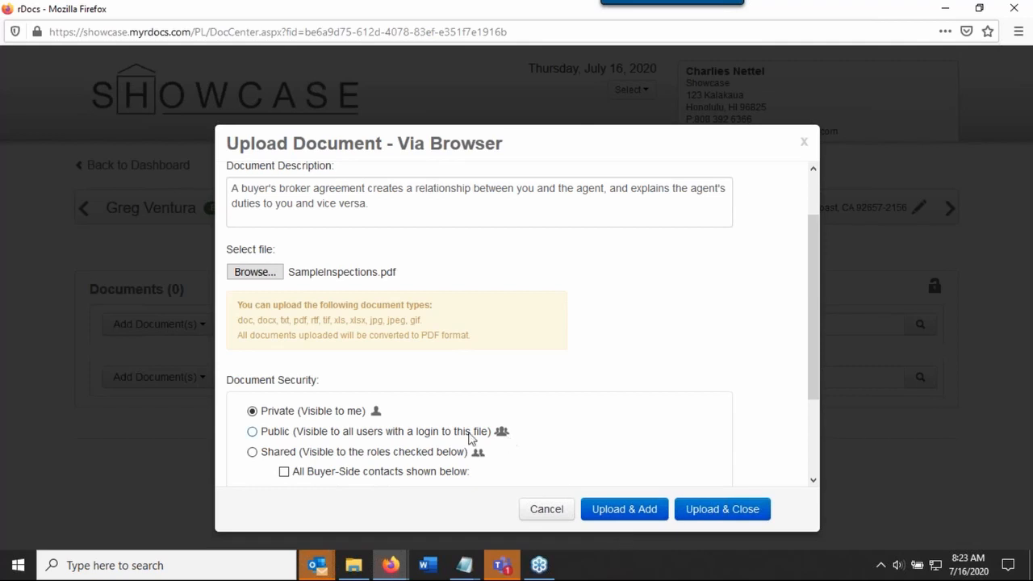
# Set the document security to Public, then upload the document and close the upload dialog
pyautogui.scroll(-3, 470, 437)
pyautogui.click(251, 315)
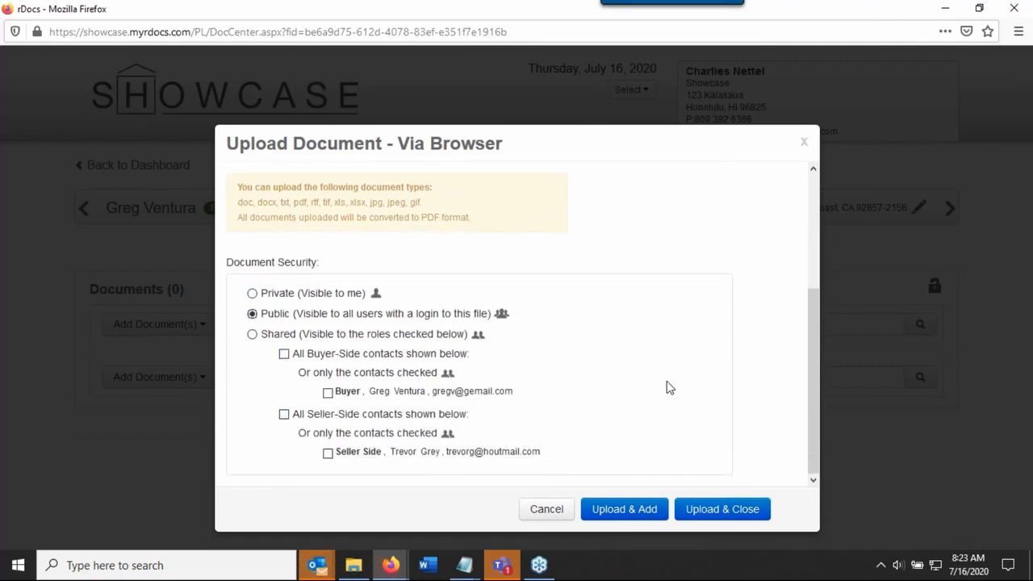
pyautogui.click(634, 511)
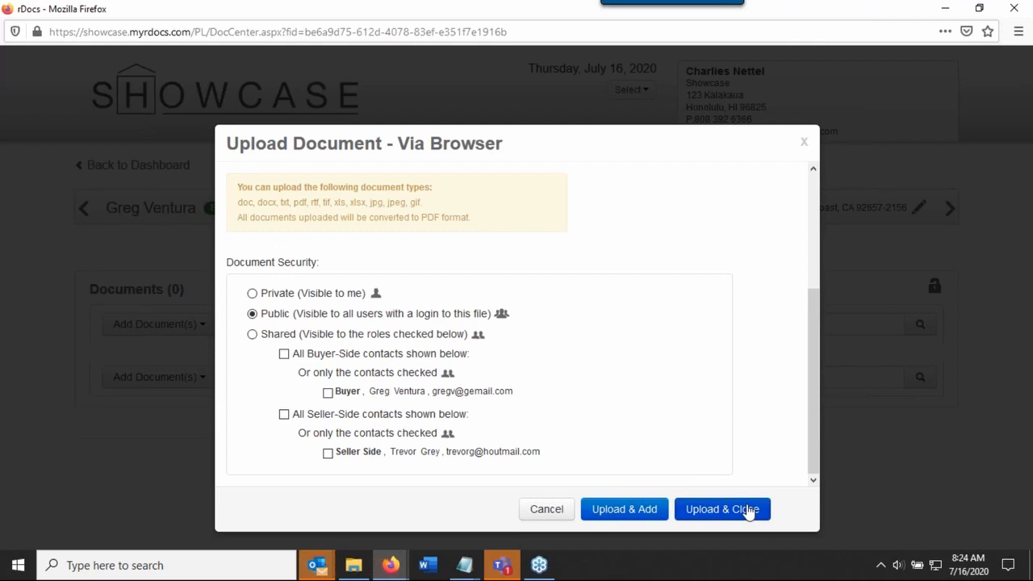
pyautogui.hotkey('ctrl', 'a')
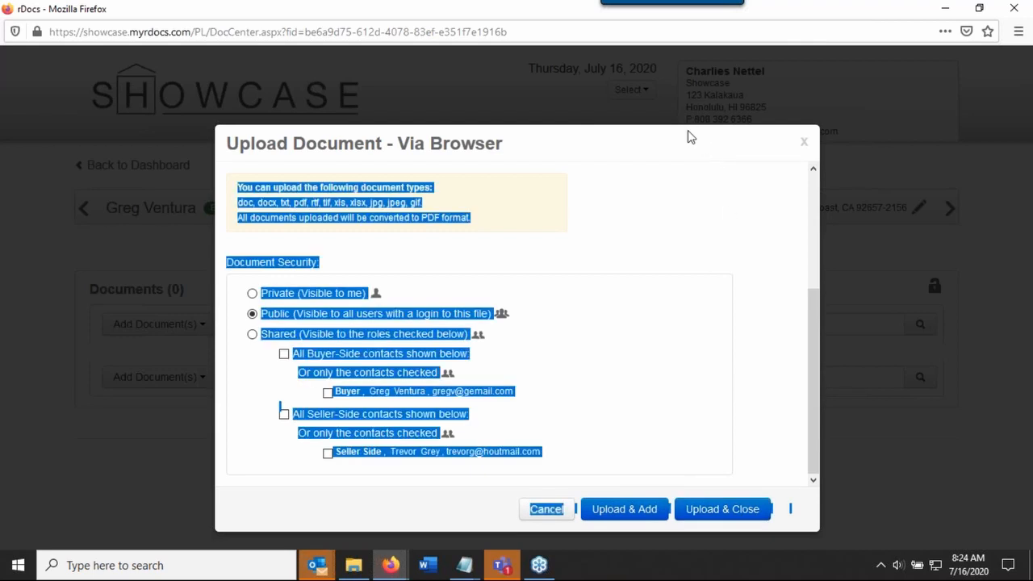
pyautogui.click(687, 309)
pyautogui.click(727, 509)
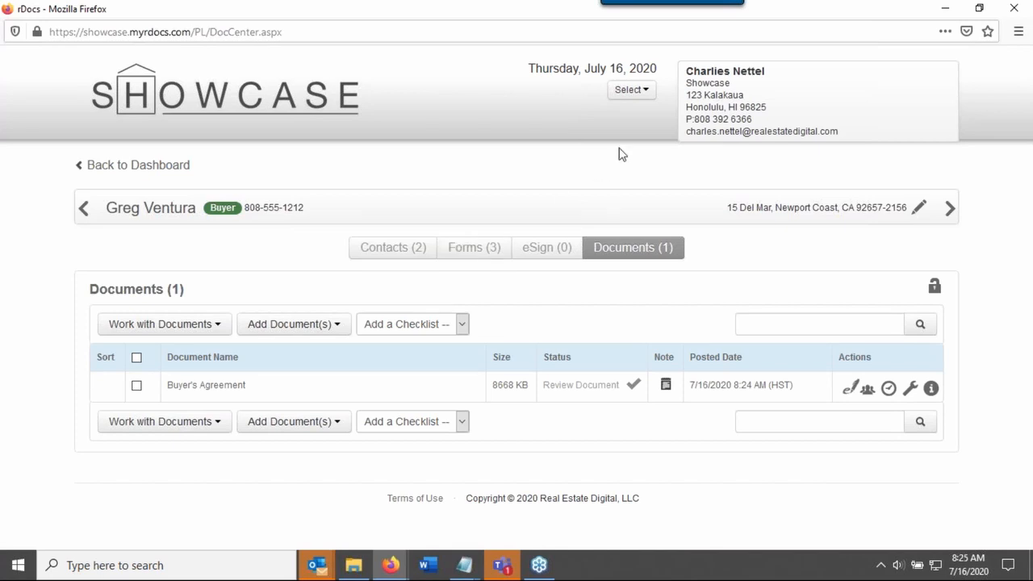
# Add the New Listing checklist to the file's documents
pyautogui.click(640, 92)
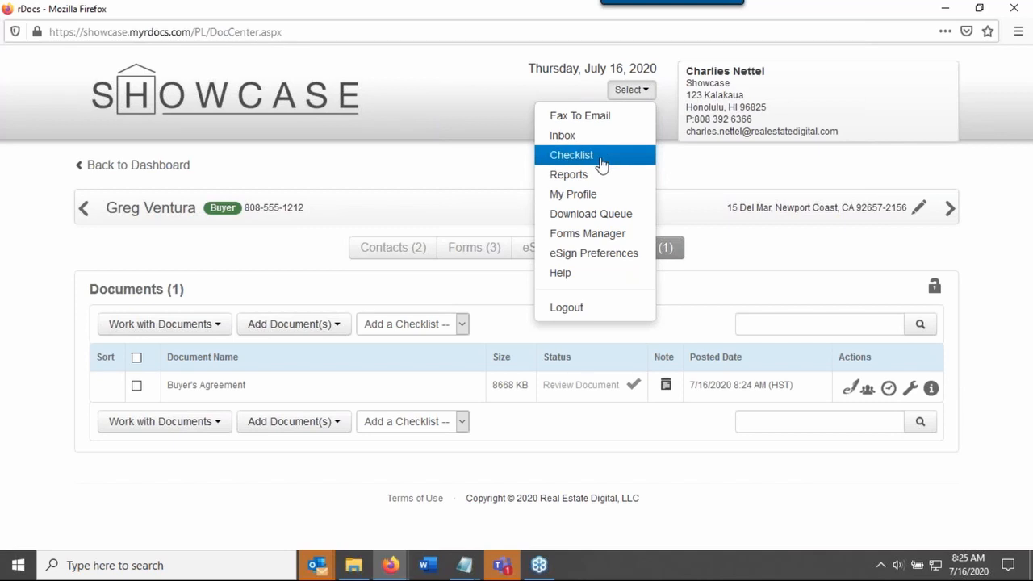
pyautogui.click(282, 255)
pyautogui.click(402, 327)
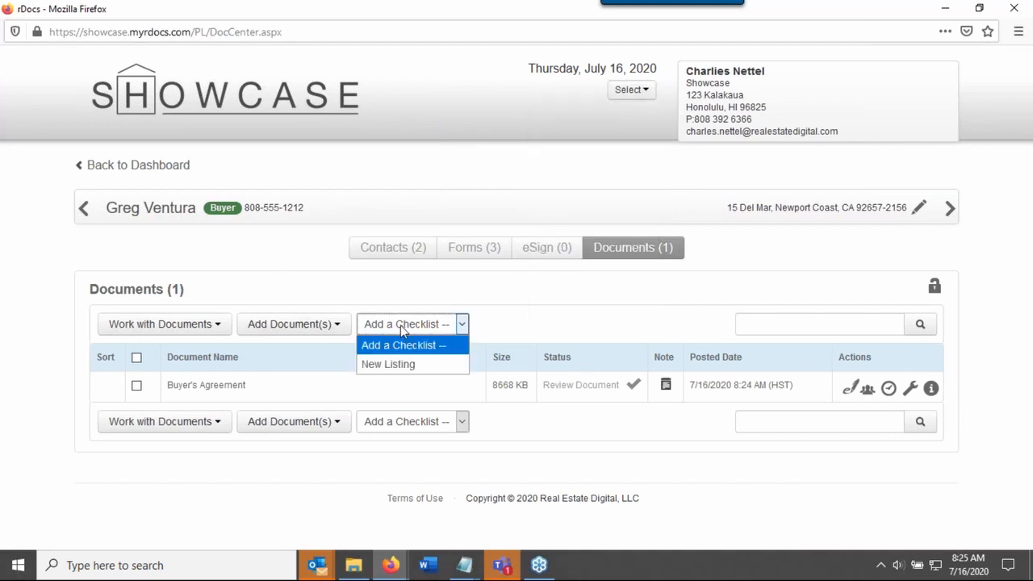
pyautogui.click(415, 365)
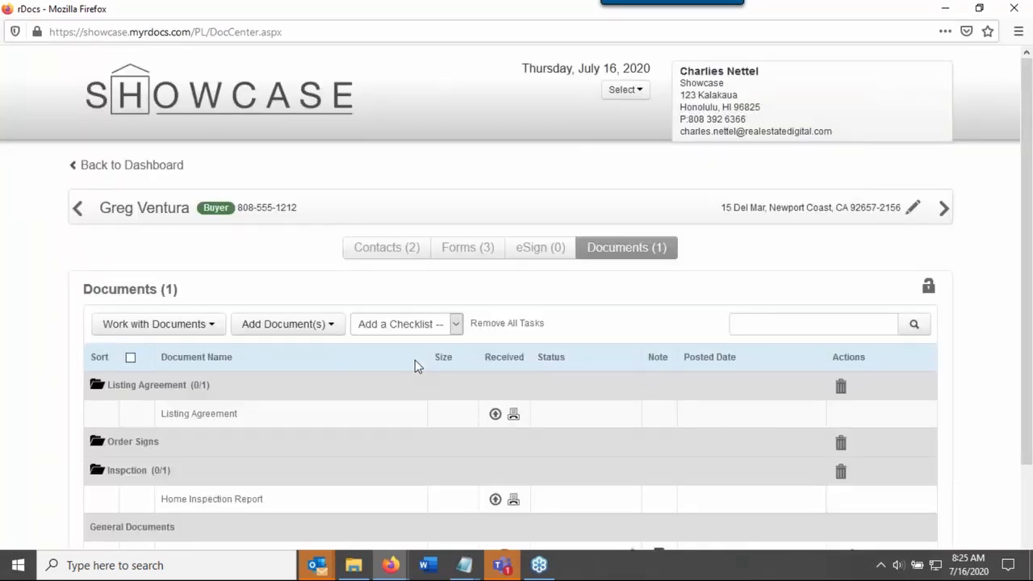
# Mark the Listing Agreement task in the checklist as complete
pyautogui.scroll(-1, 69, 443)
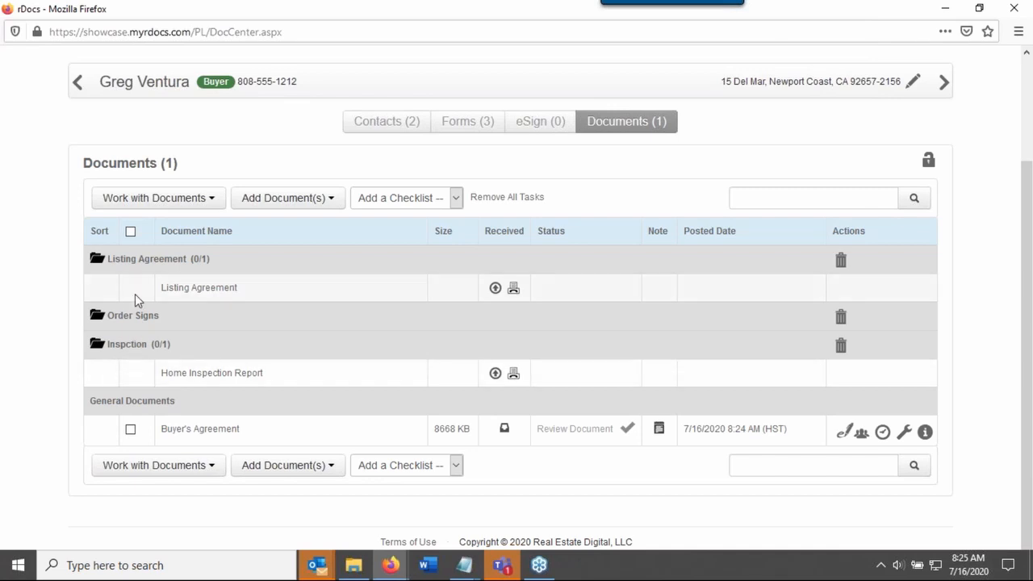
pyautogui.click(98, 260)
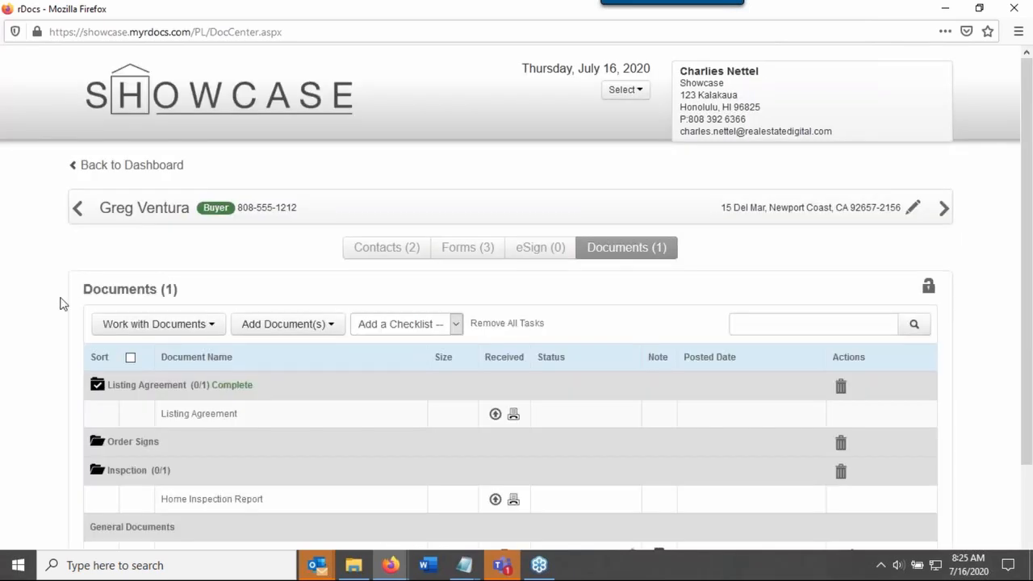
pyautogui.scroll(-1, 46, 321)
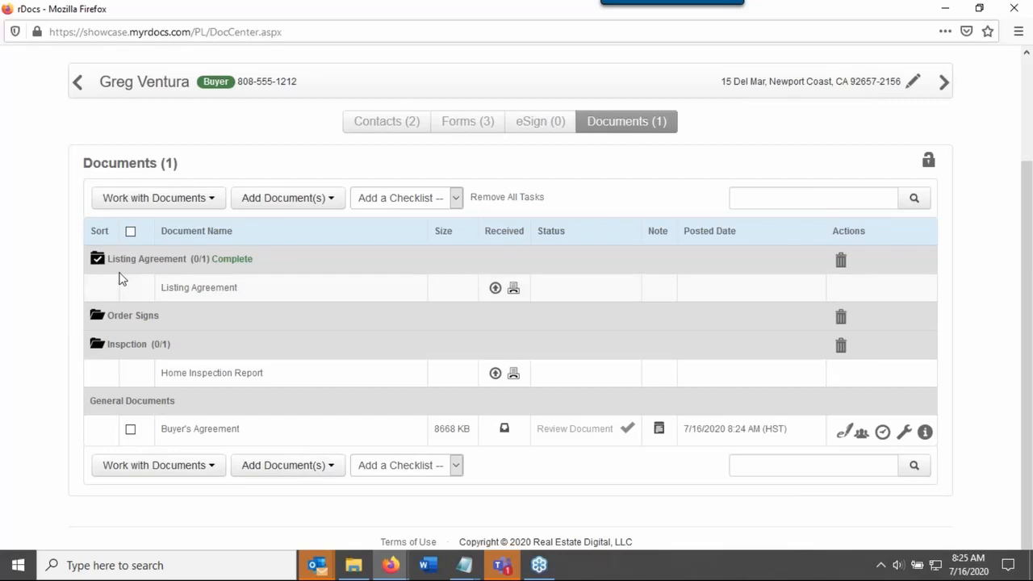
pyautogui.moveTo(212, 258); pyautogui.dragTo(254, 259)
# Return to the dashboard and examine the file e-mail address on the buyer file card created 7/16/2020
pyautogui.scroll(2, 43, 328)
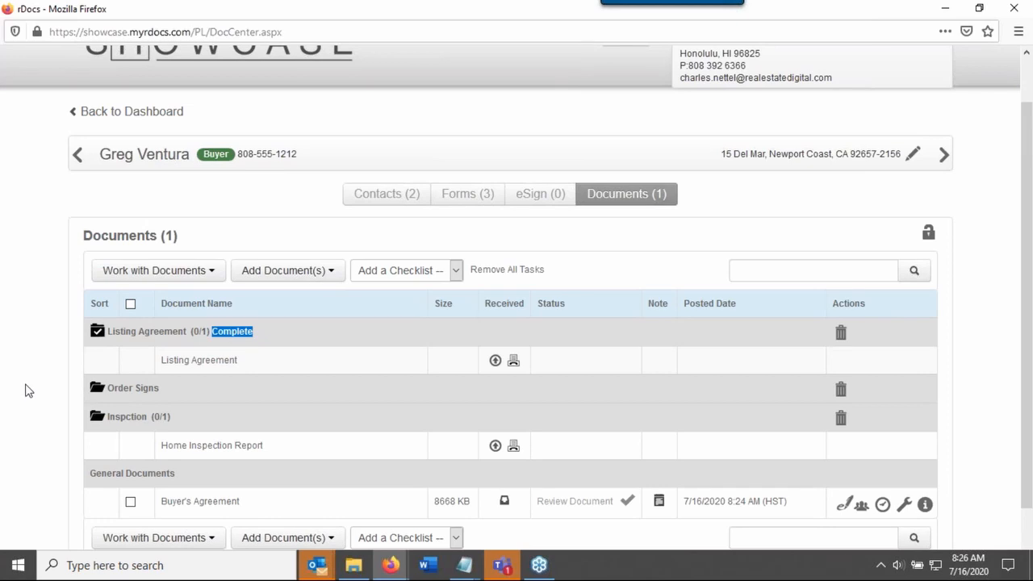
pyautogui.scroll(1, 24, 391)
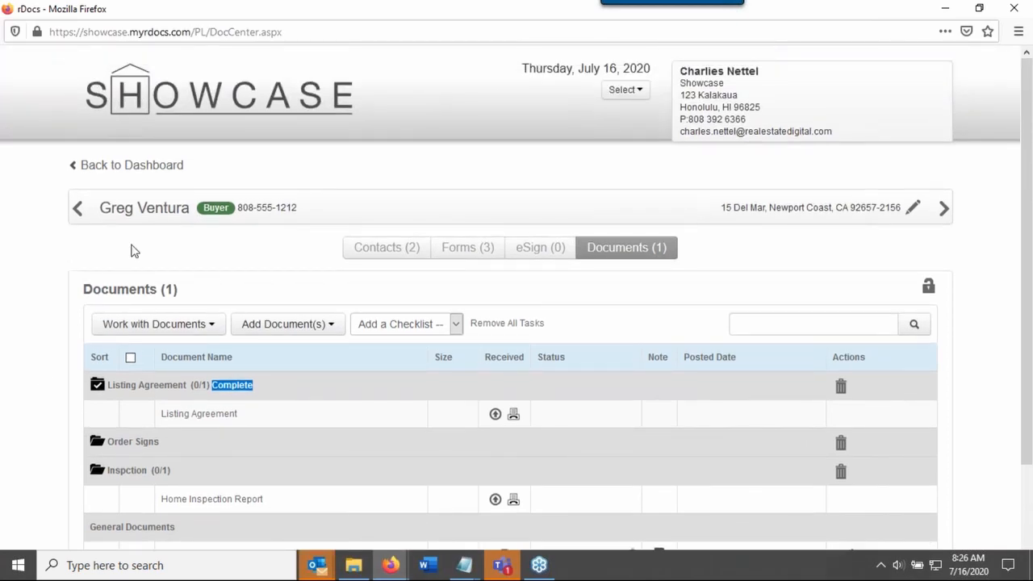
pyautogui.click(152, 167)
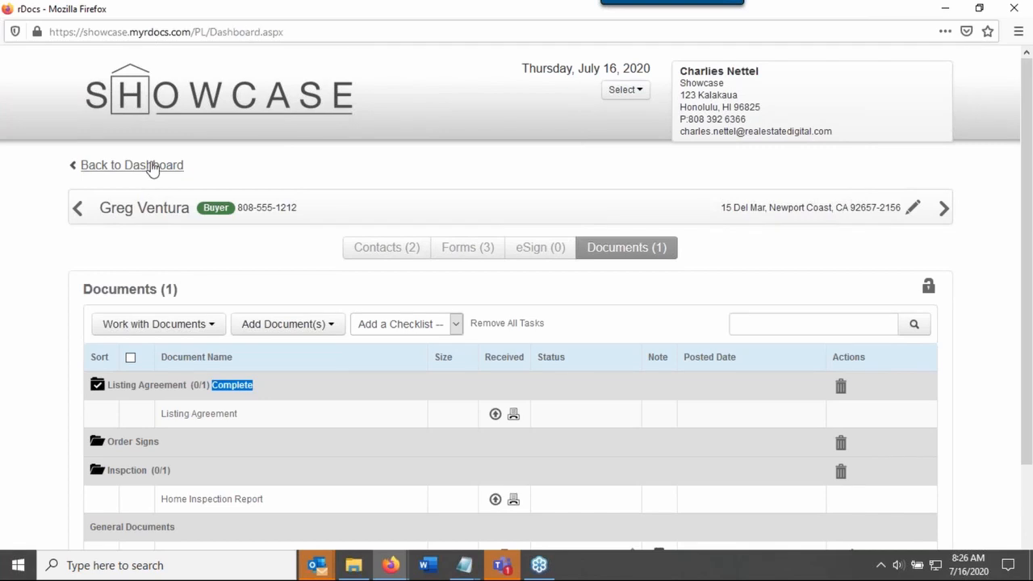
pyautogui.scroll(-3, 53, 369)
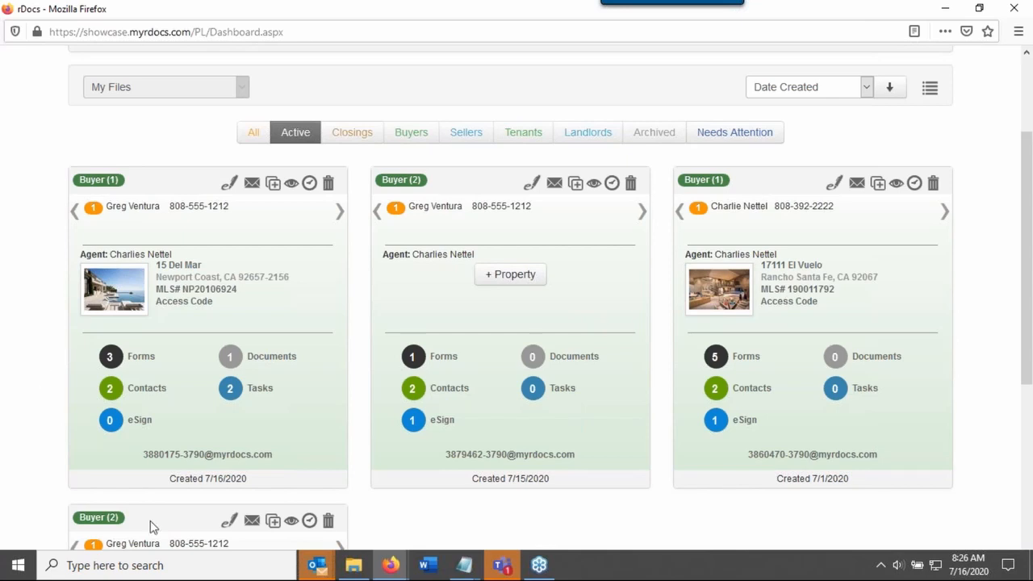
pyautogui.moveTo(291, 462); pyautogui.dragTo(266, 463)
pyautogui.moveTo(194, 465); pyautogui.dragTo(138, 464)
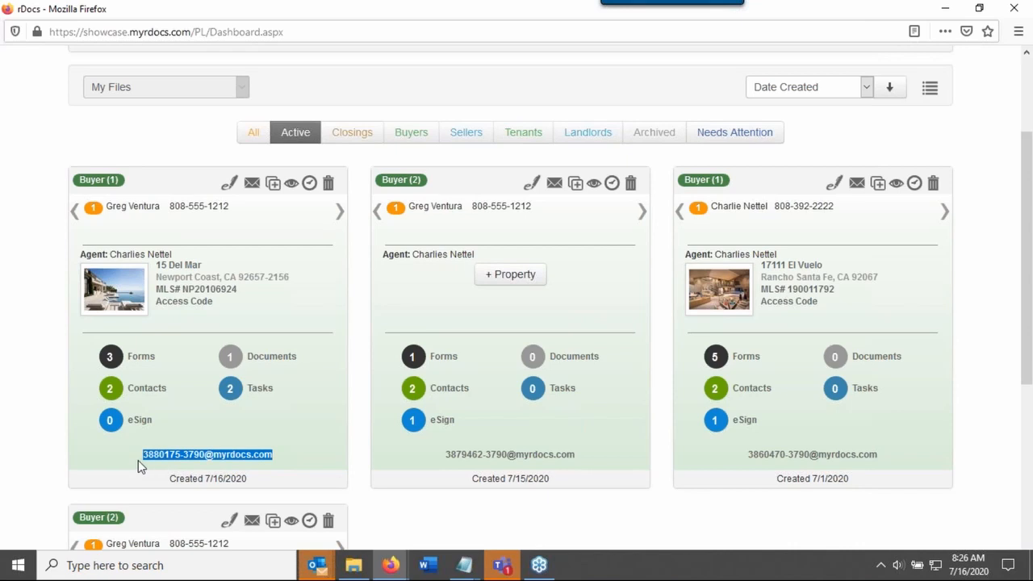
pyautogui.click(185, 463)
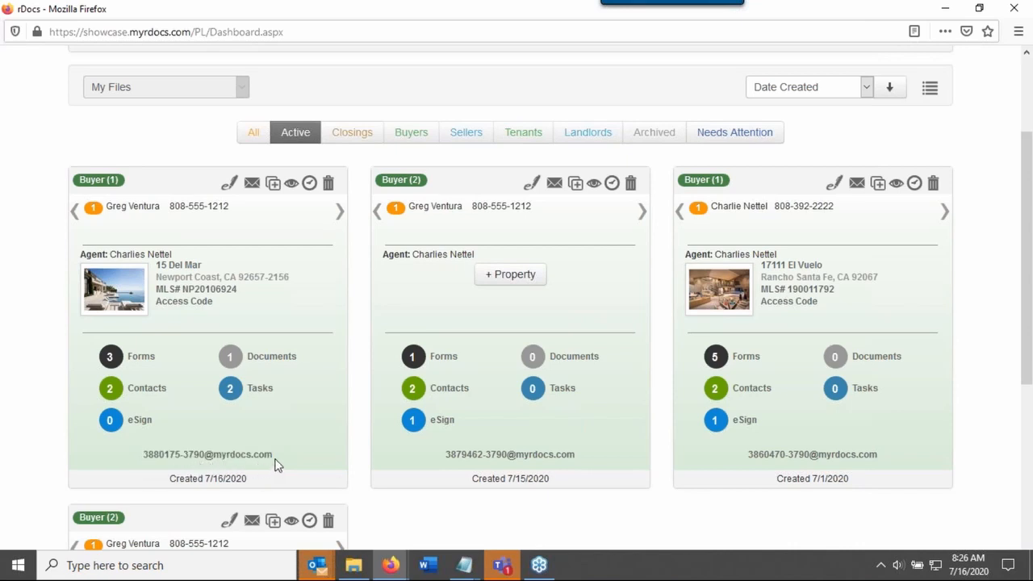
pyautogui.moveTo(279, 464); pyautogui.dragTo(142, 460)
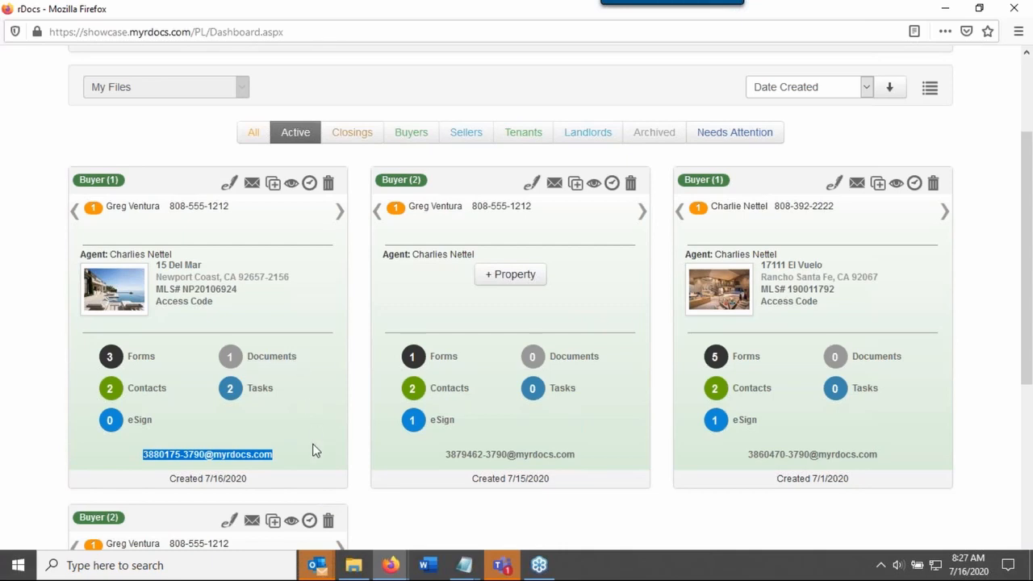
pyautogui.click(315, 450)
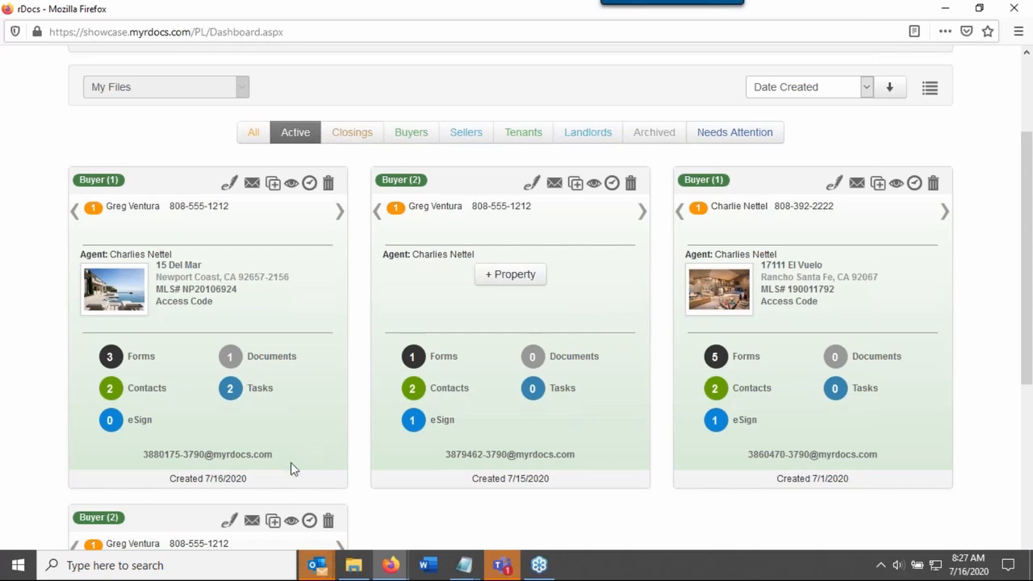
# Open the forms of the buyer file created 7/16/2020 and view the Buyer Agency form
pyautogui.click(142, 357)
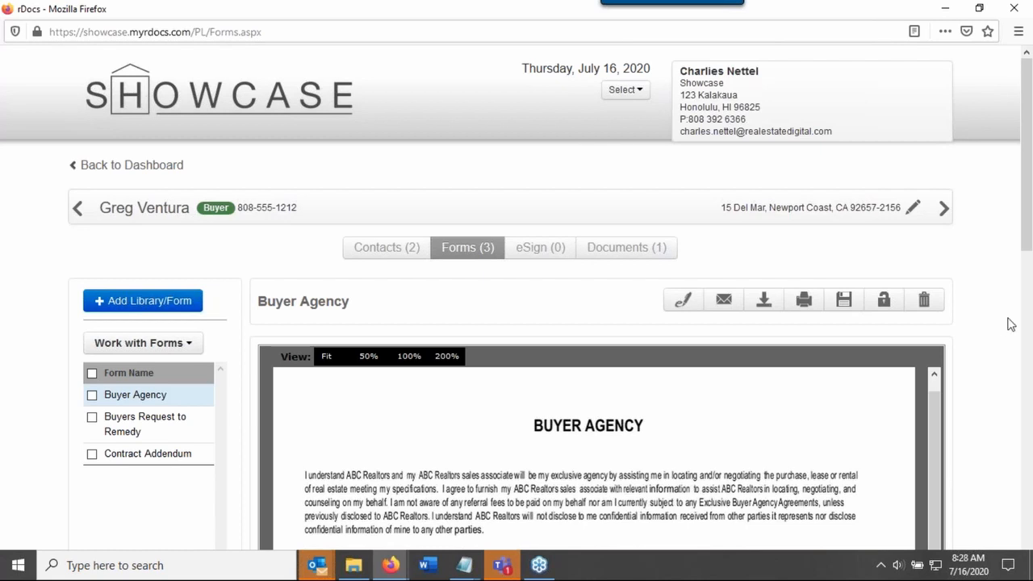
pyautogui.moveTo(1025, 219); pyautogui.dragTo(1021, 274)
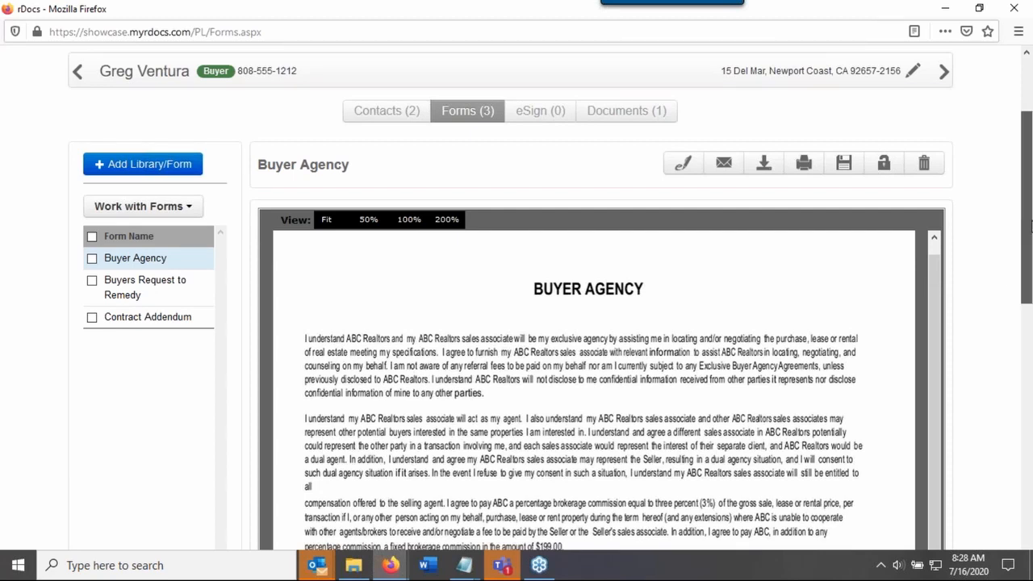
pyautogui.moveTo(1031, 227)
pyautogui.mouseDown()
pyautogui.moveTo(1030, 201)
pyautogui.moveTo(1030, 237)
pyautogui.mouseUp()
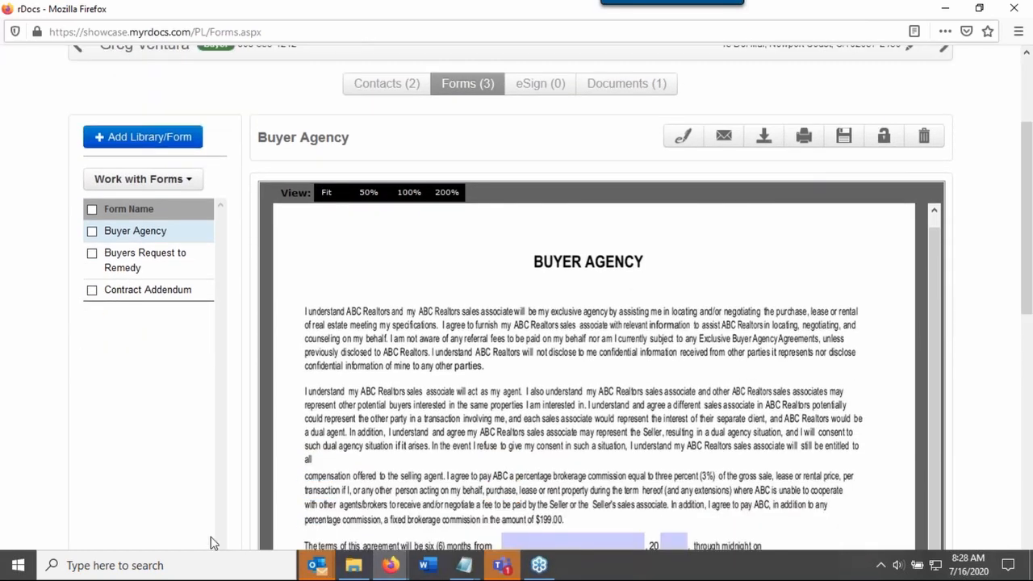
# Open the Buyers Request to Remedy form and review its premises address, conditions area and signature lines
pyautogui.click(150, 263)
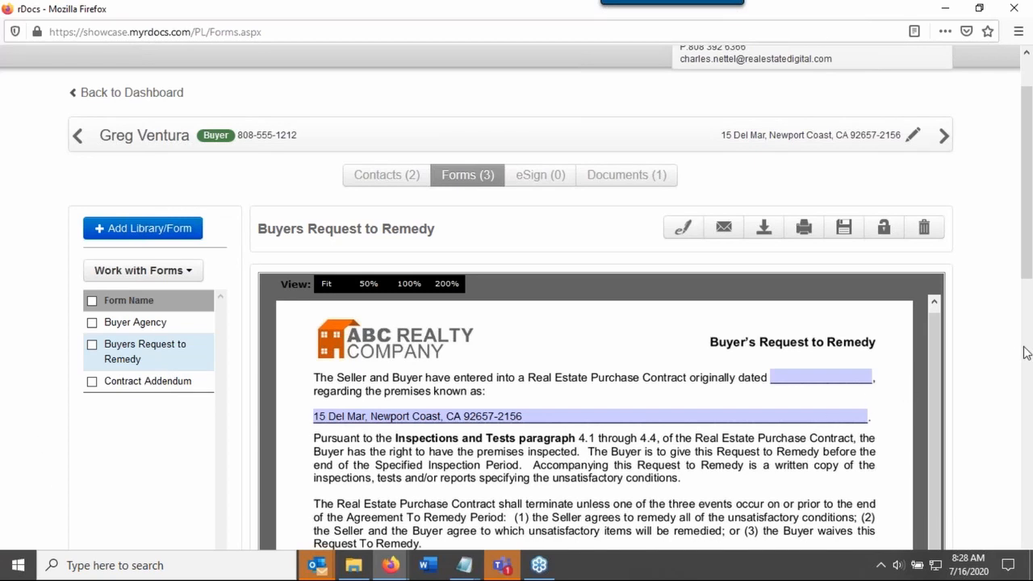
pyautogui.scroll(-1, 1023, 347)
pyautogui.scroll(-2, 1022, 352)
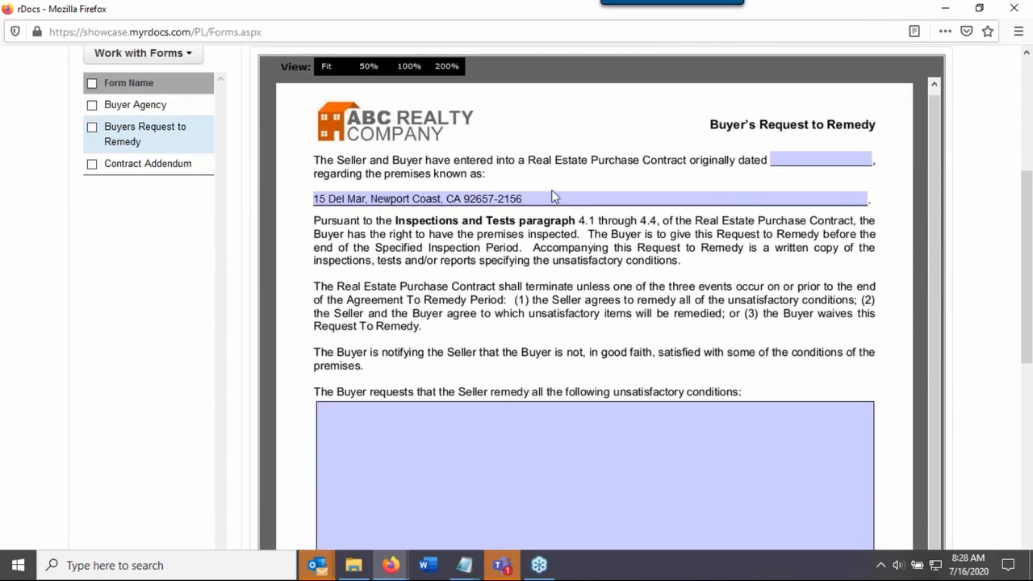
pyautogui.click(521, 199)
pyautogui.click(393, 202)
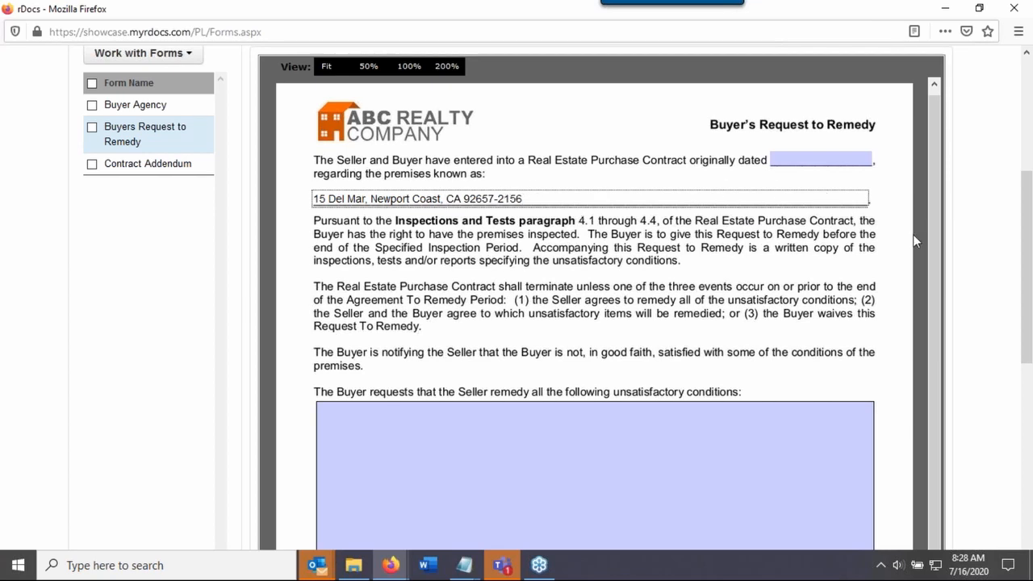
pyautogui.scroll(-4, 988, 238)
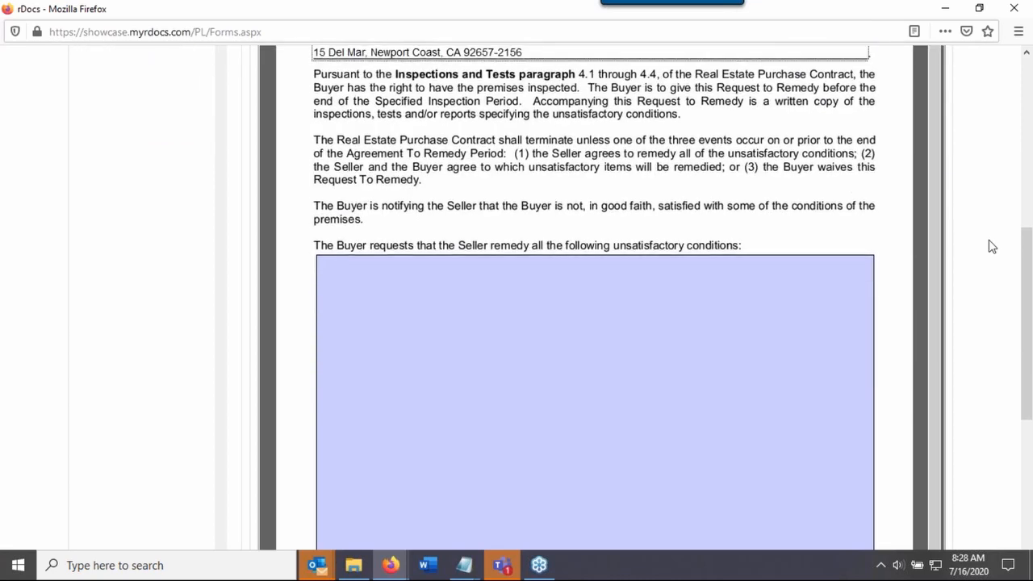
pyautogui.scroll(-6, 992, 246)
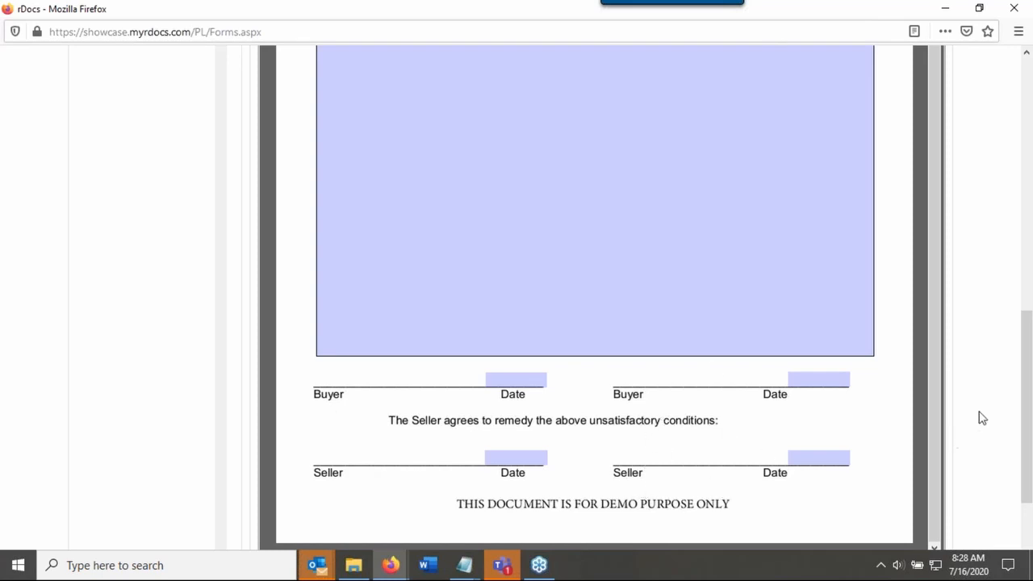
pyautogui.moveTo(1029, 422); pyautogui.dragTo(1030, 236)
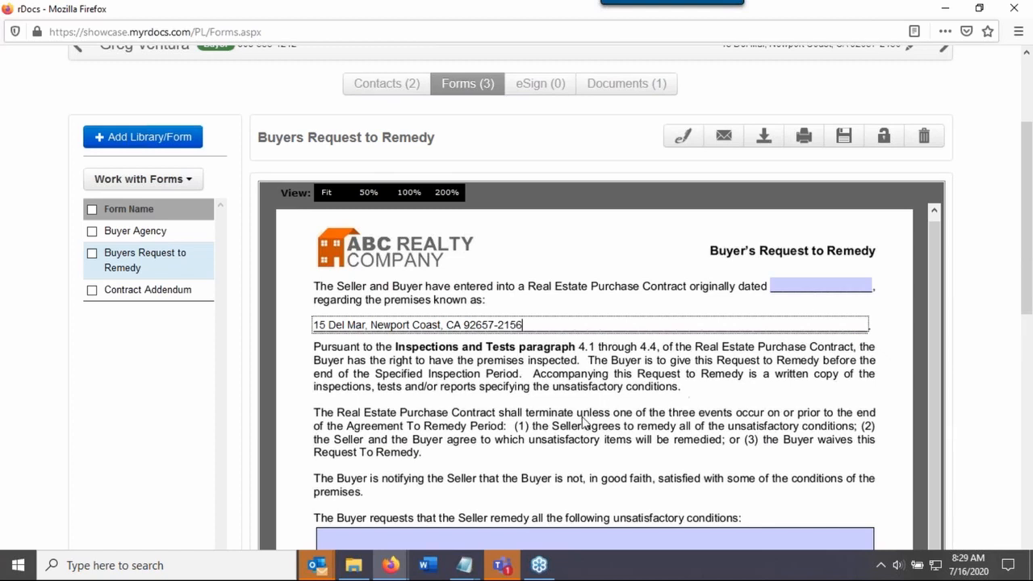
pyautogui.scroll(-2, 581, 421)
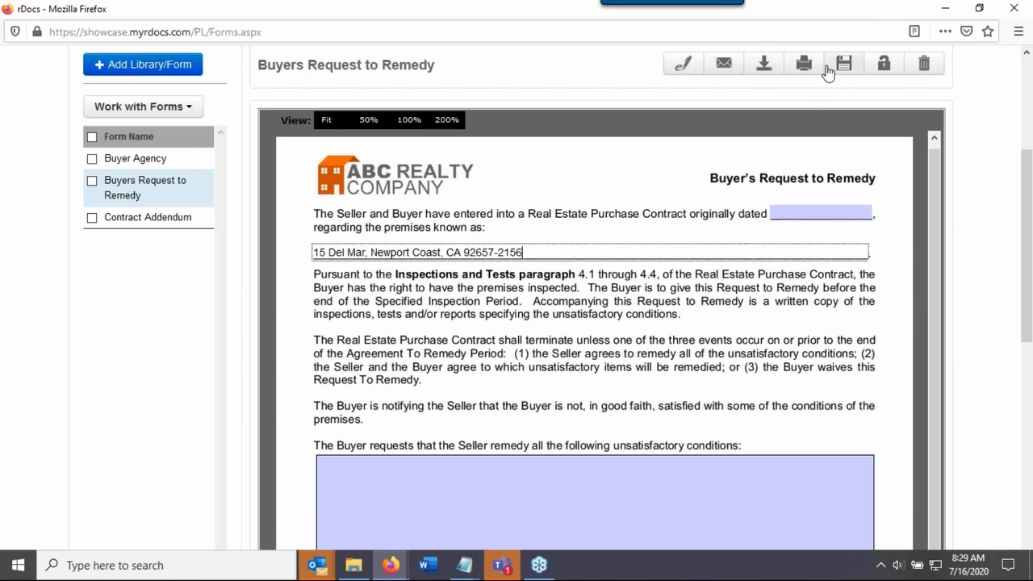
# Start an eSign session for the Buyers Request to Remedy form with all contacts included, and open the session editor
pyautogui.click(684, 65)
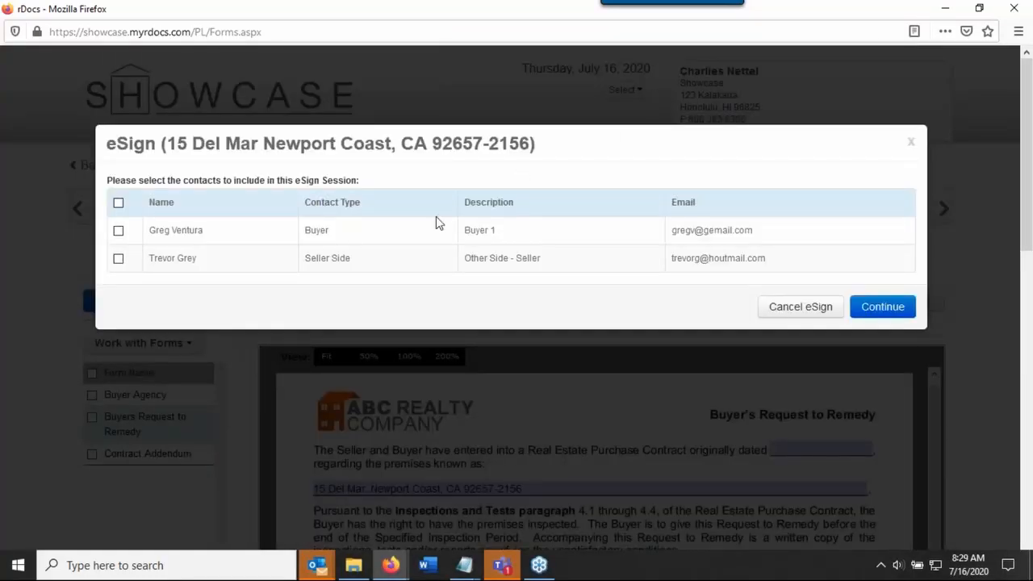
pyautogui.click(119, 202)
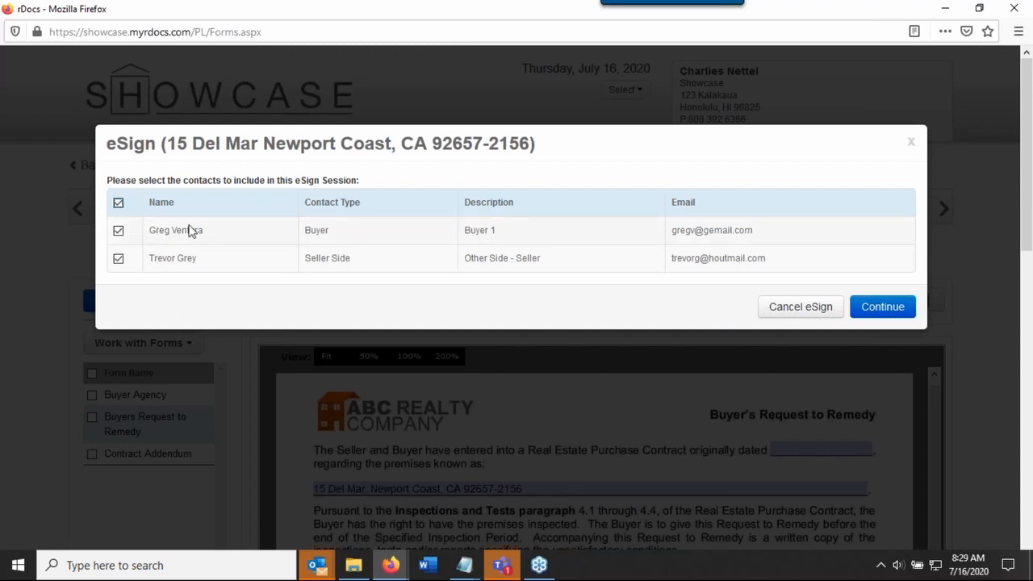
pyautogui.click(875, 314)
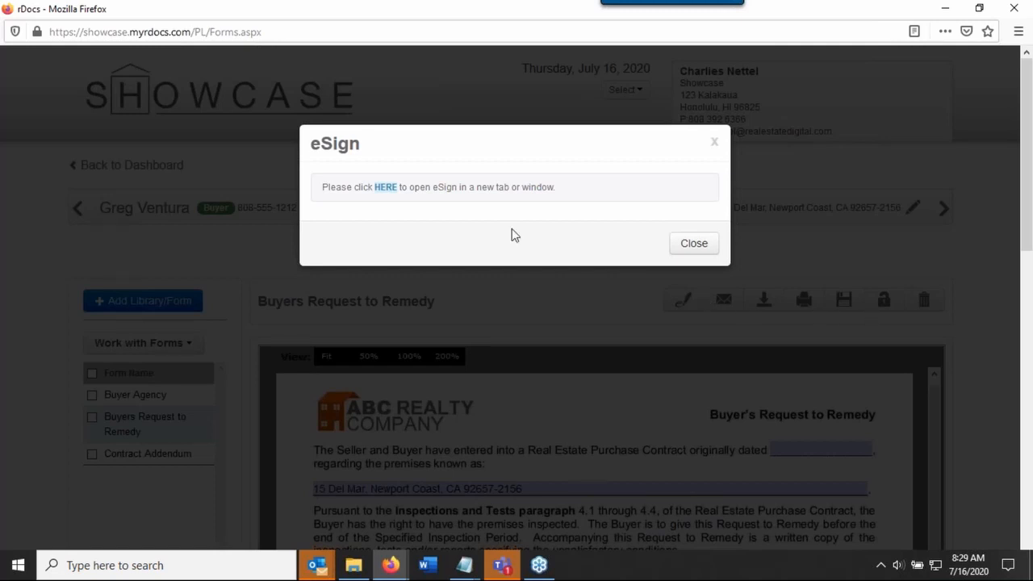
pyautogui.click(386, 188)
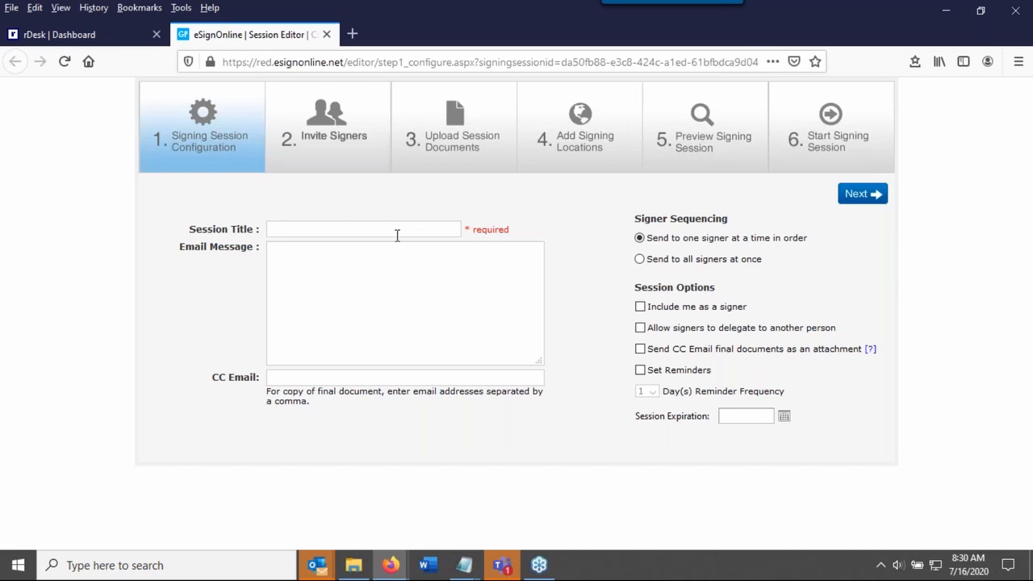
# Title the signing session "Remedy" and enter the e-mail message "Please sign"
pyautogui.click(395, 232)
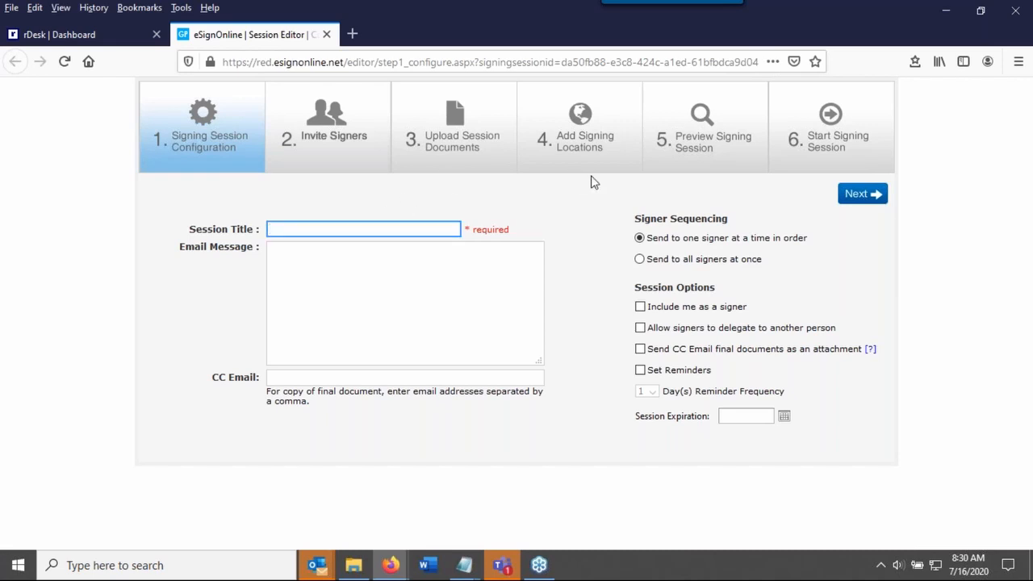
pyautogui.write('Remedy')
pyautogui.click(379, 271)
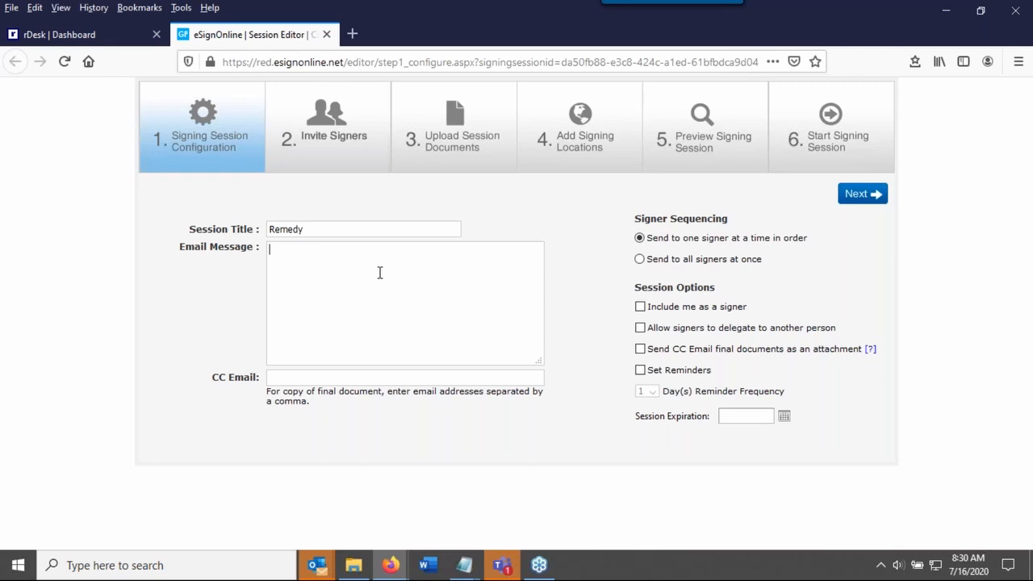
pyautogui.write('Please sign')
pyautogui.moveTo(213, 377); pyautogui.dragTo(243, 382)
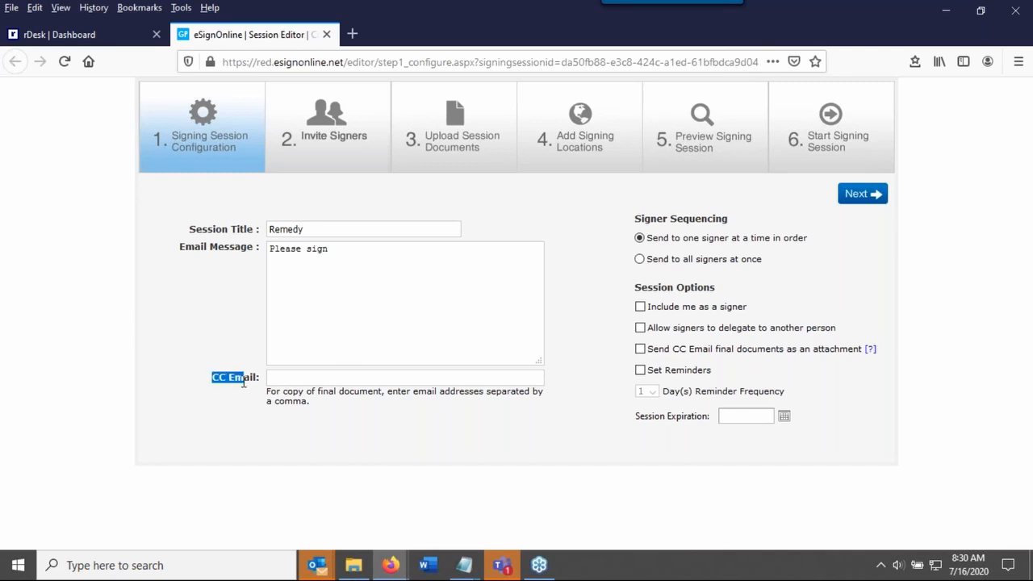
pyautogui.click(330, 377)
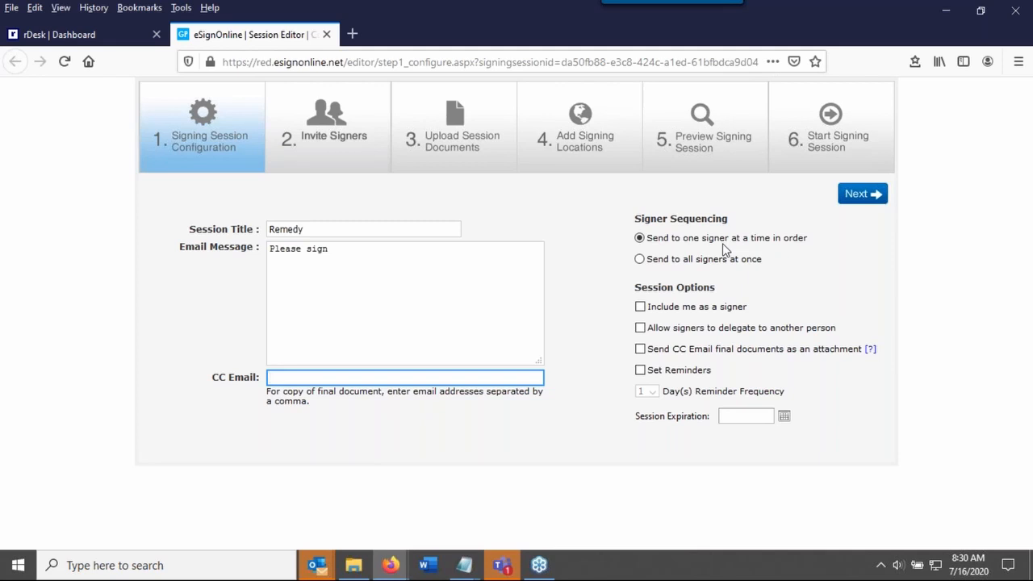
# Set the session to send to one signer at a time in order, and include yourself as a signer
pyautogui.click(695, 265)
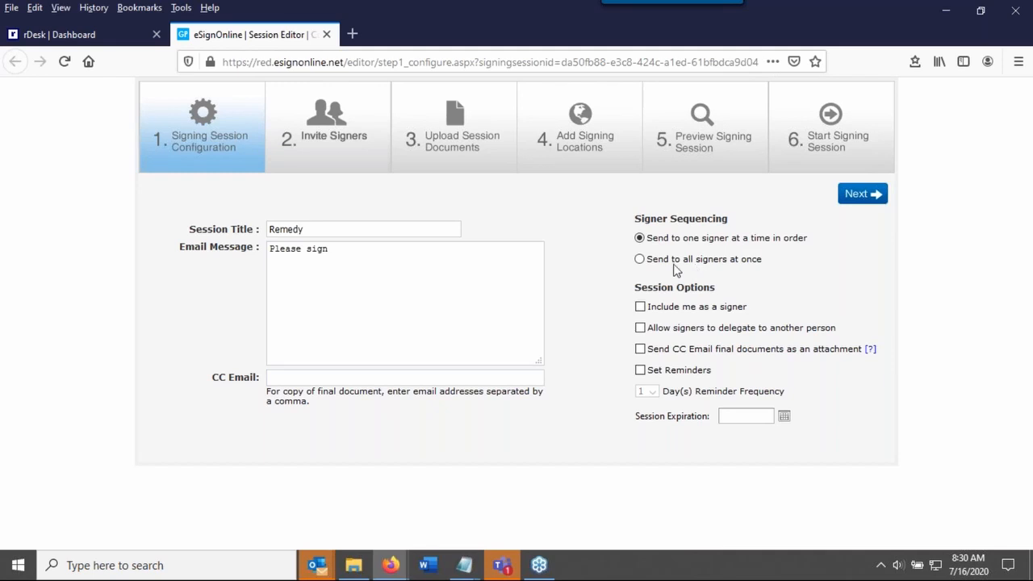
pyautogui.click(639, 259)
pyautogui.click(639, 238)
pyautogui.click(640, 308)
# Enable reminders every 2 days and set the session expiration to 7/24/2020
pyautogui.click(642, 373)
pyautogui.click(651, 391)
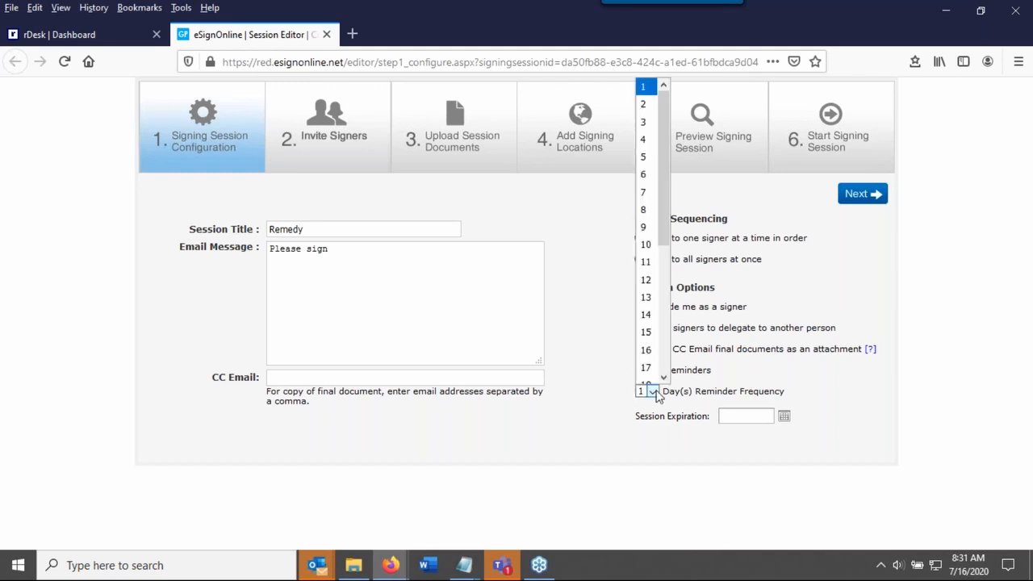
pyautogui.click(647, 105)
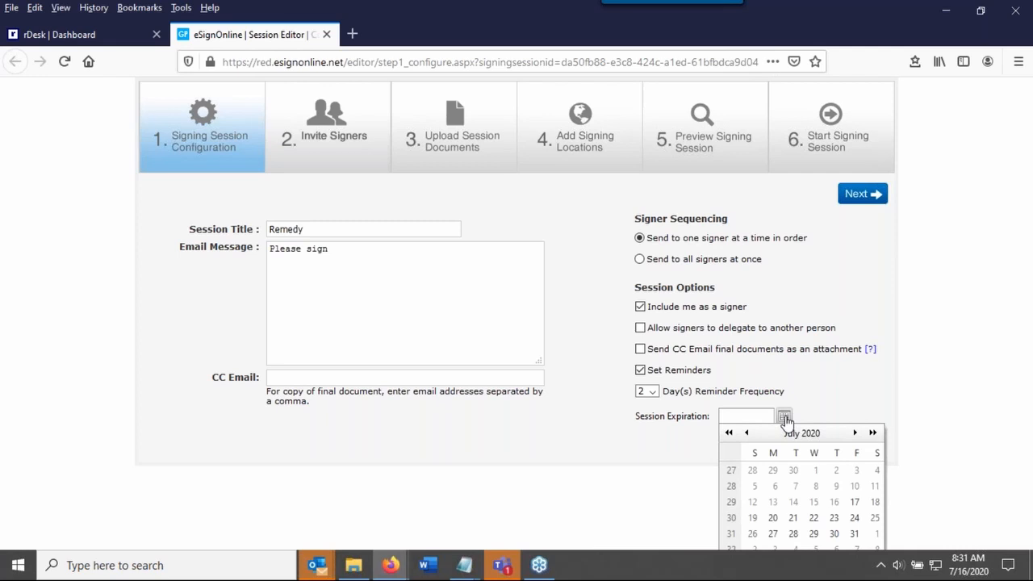
pyautogui.click(850, 519)
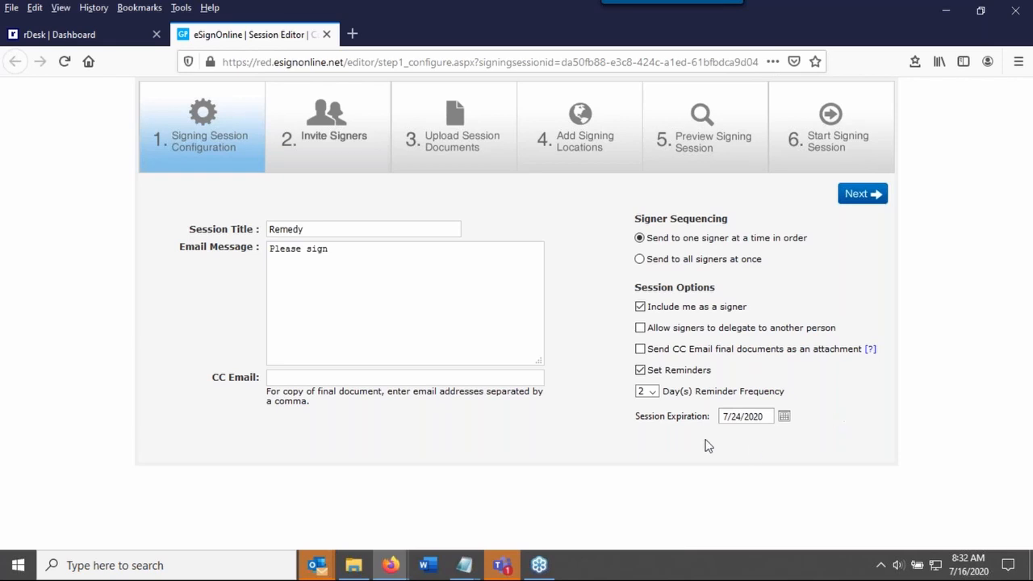
# Remove the session expiration and the reminders, and continue to inviting signers
pyautogui.tripleClick(765, 416)
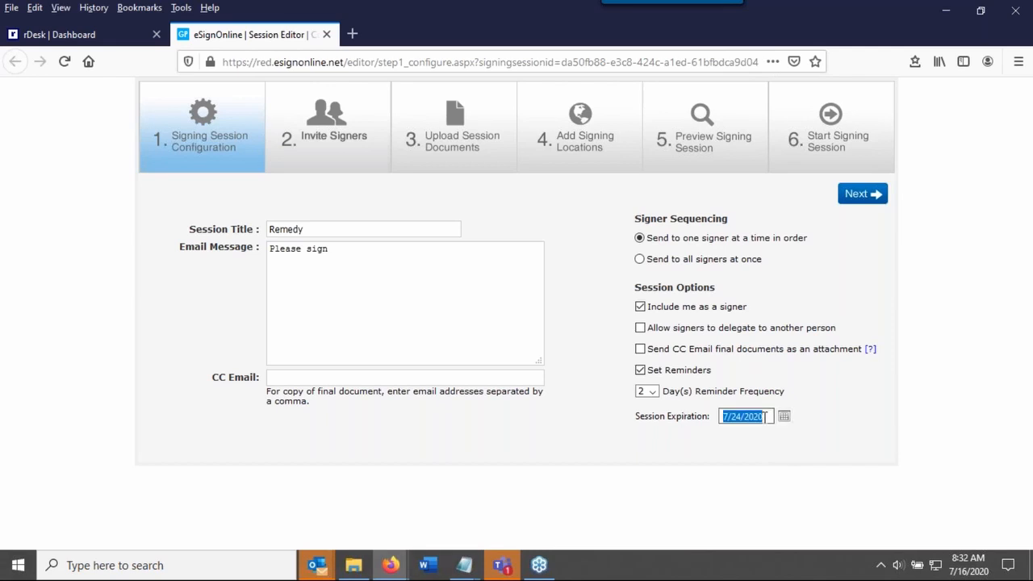
pyautogui.press('BackSpace')
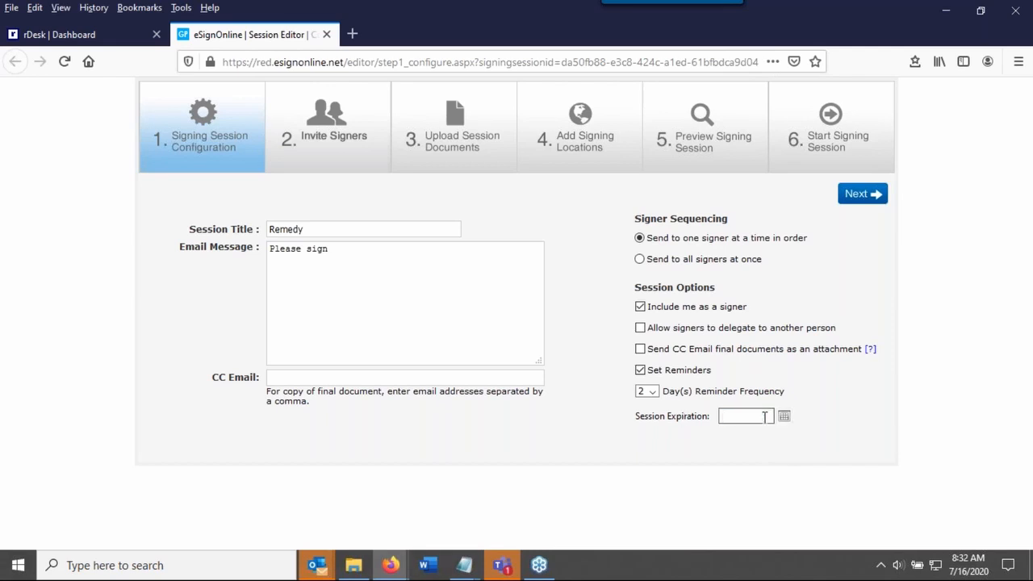
pyautogui.click(643, 371)
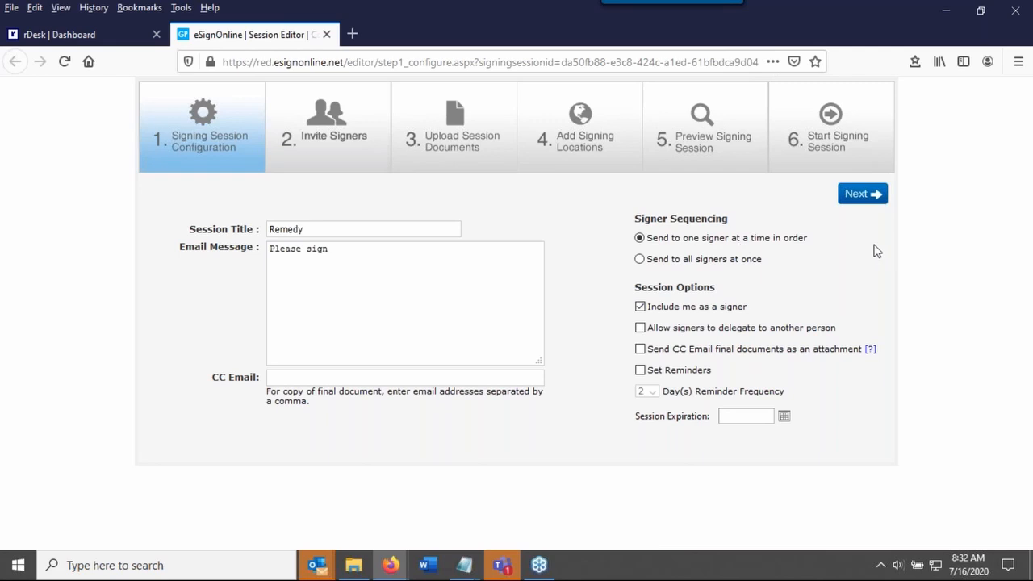
pyautogui.click(871, 198)
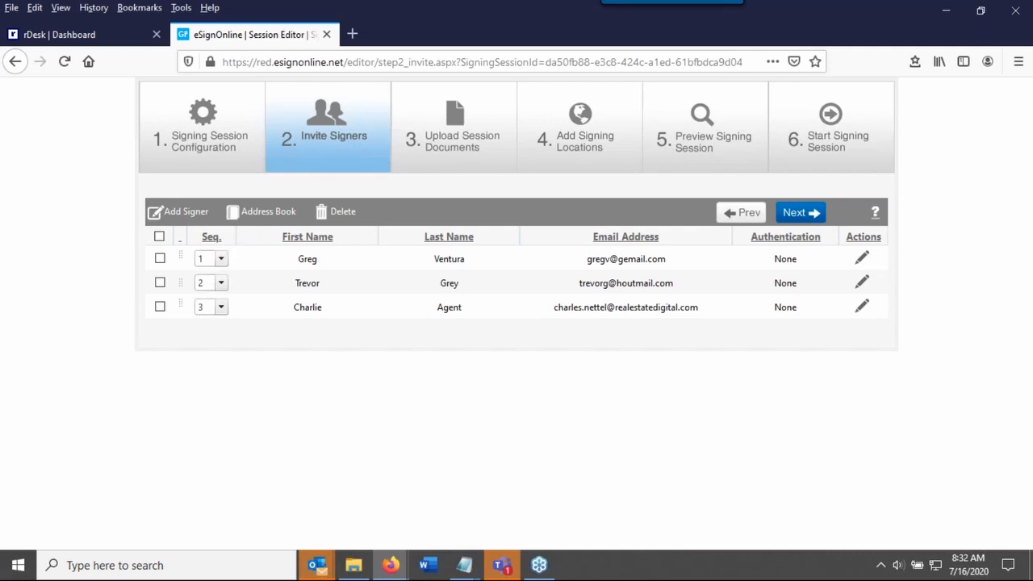
# Change the signing sequence so the seller-side contact signs first and the buyer second
pyautogui.click(218, 284)
pyautogui.click(209, 300)
pyautogui.click(220, 258)
pyautogui.click(208, 290)
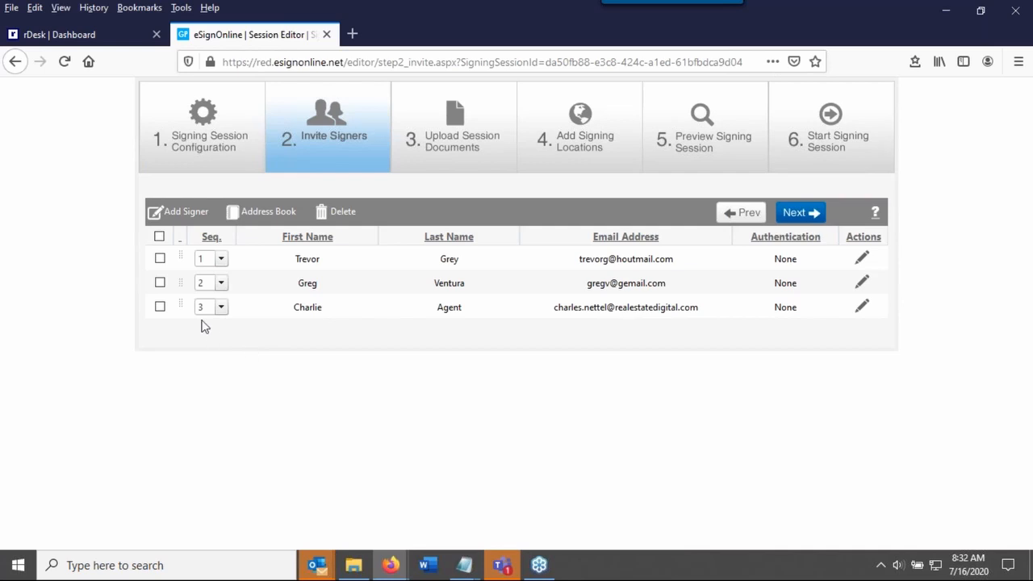
# Move the buyer back to first place in the signing sequence, ahead of the seller-side contact
pyautogui.moveTo(179, 279); pyautogui.dragTo(175, 244)
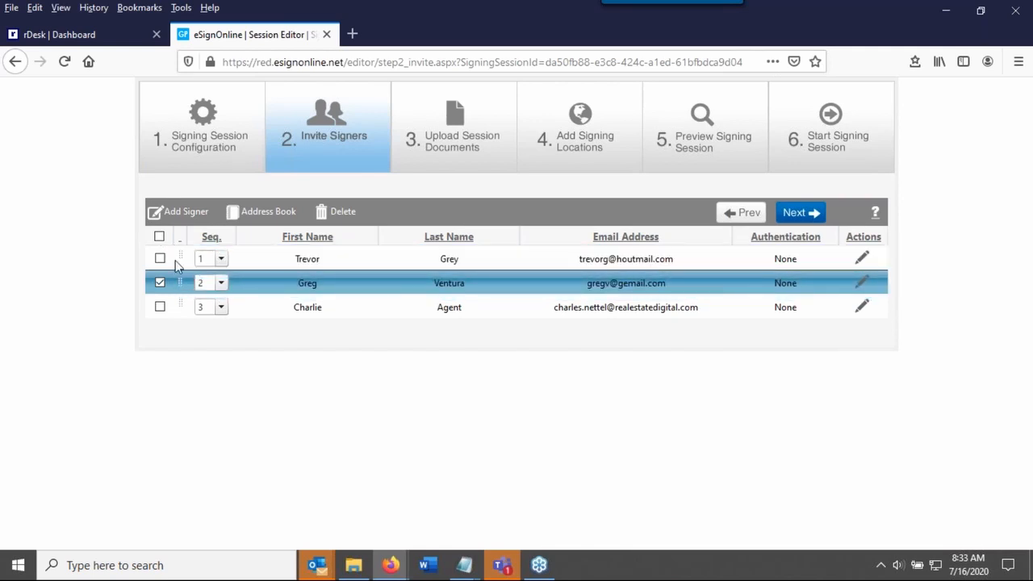
pyautogui.click(182, 260)
pyautogui.moveTo(180, 259); pyautogui.dragTo(170, 295)
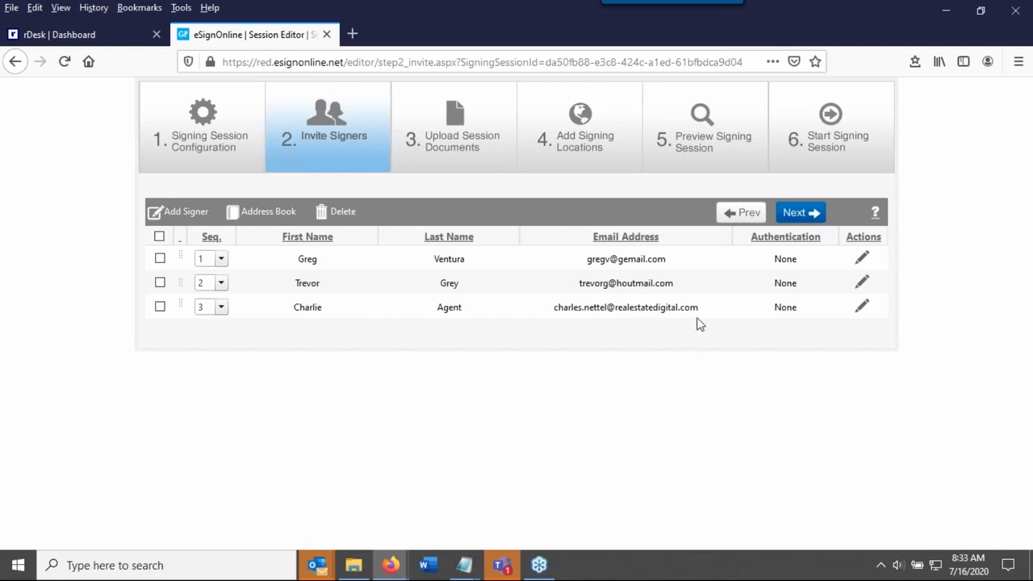
# Continue to the session documents and assign the buyer contact to Buyer 1, the seller-side contact to Seller 1 and the agent to Seller 2
pyautogui.click(795, 214)
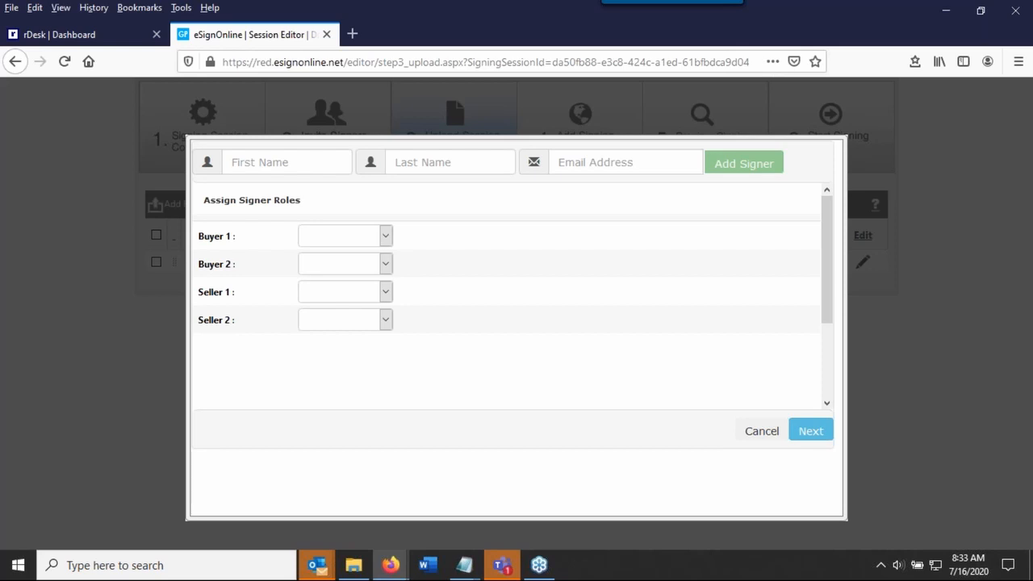
pyautogui.click(367, 236)
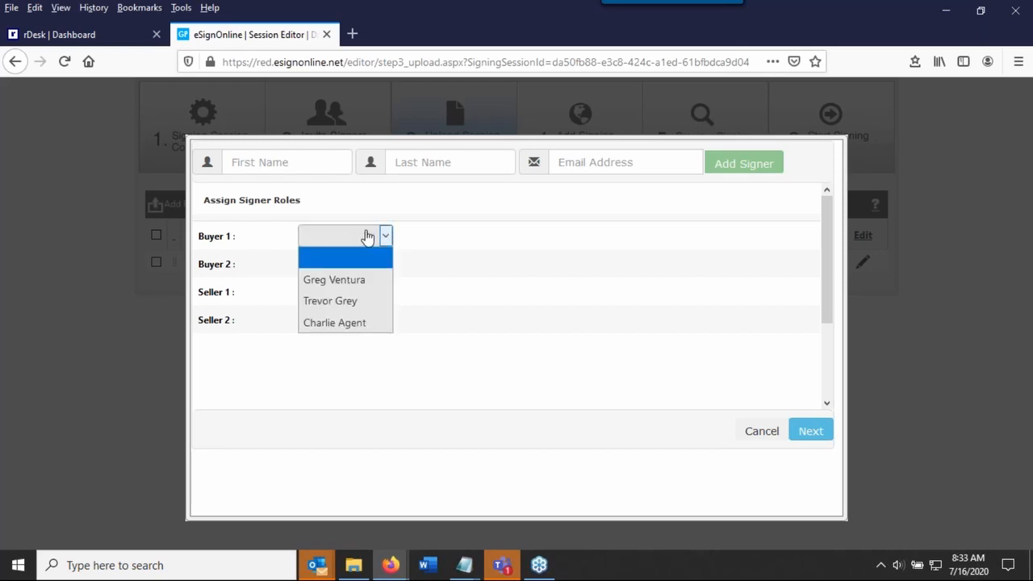
pyautogui.click(352, 284)
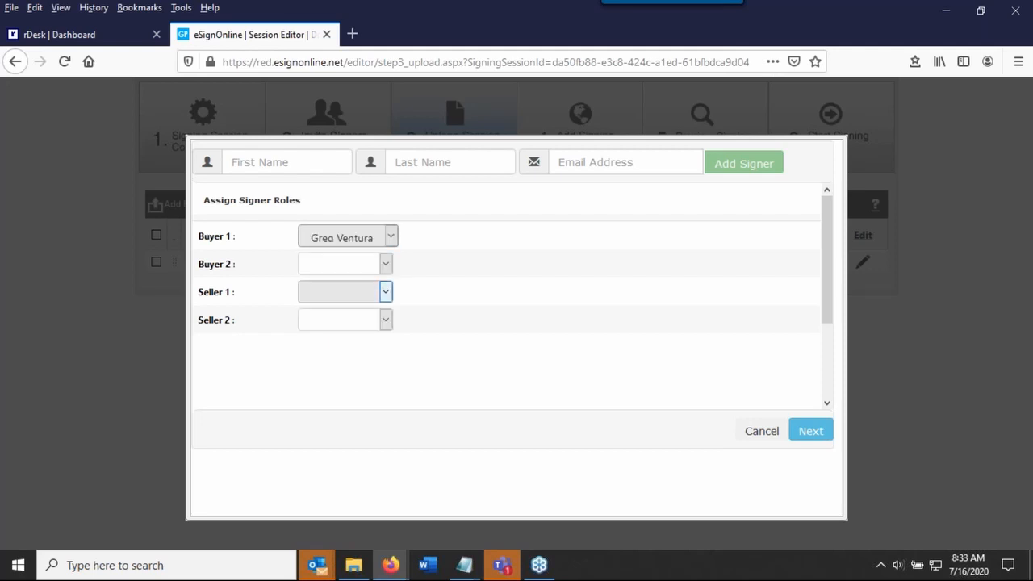
pyautogui.click(385, 293)
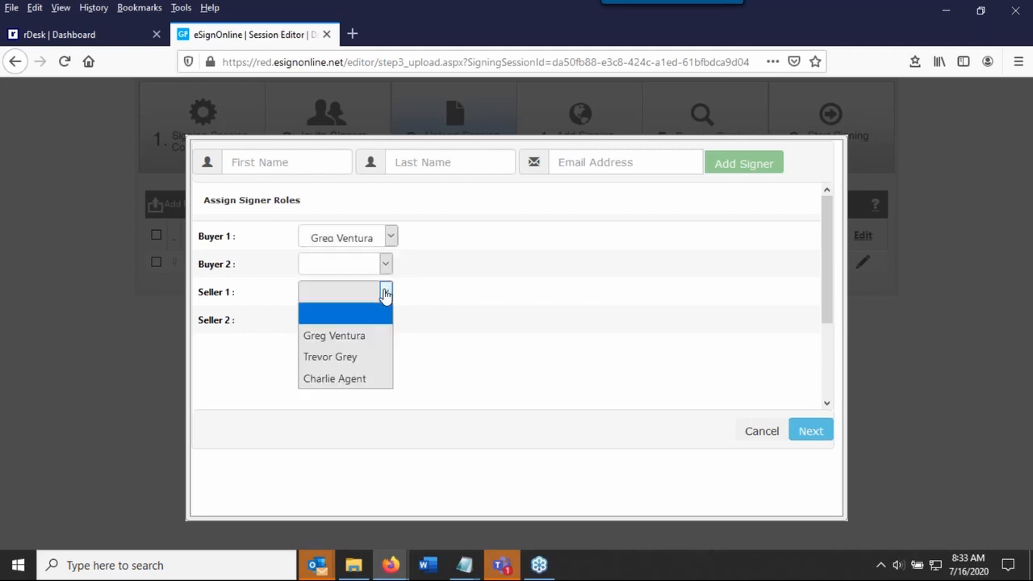
pyautogui.click(369, 356)
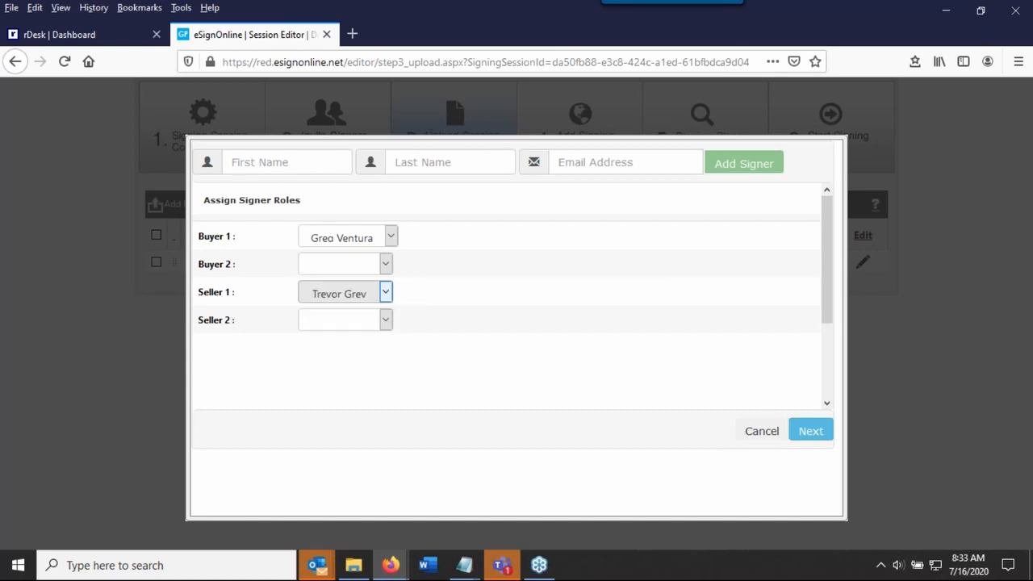
pyautogui.click(378, 325)
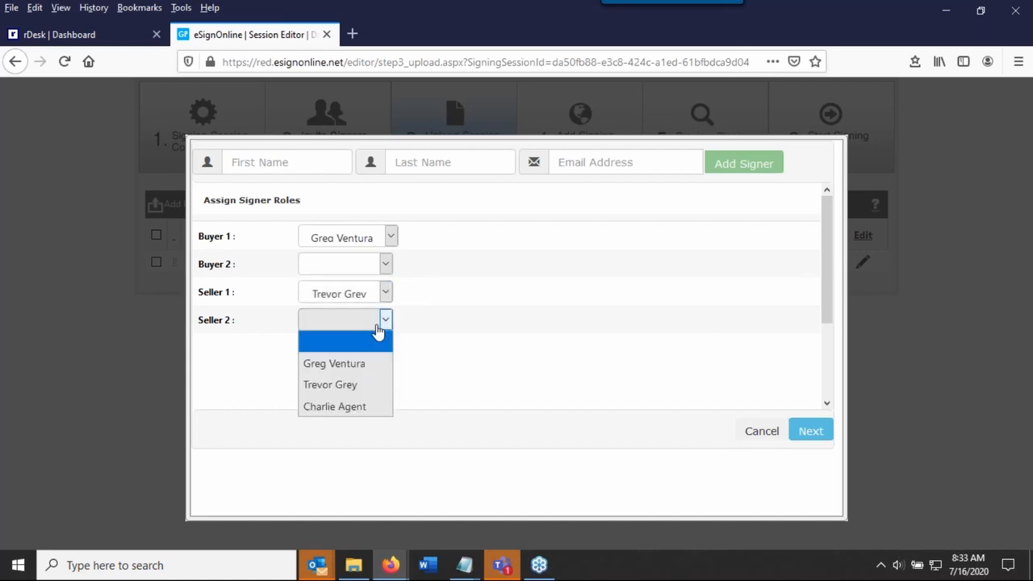
pyautogui.click(364, 408)
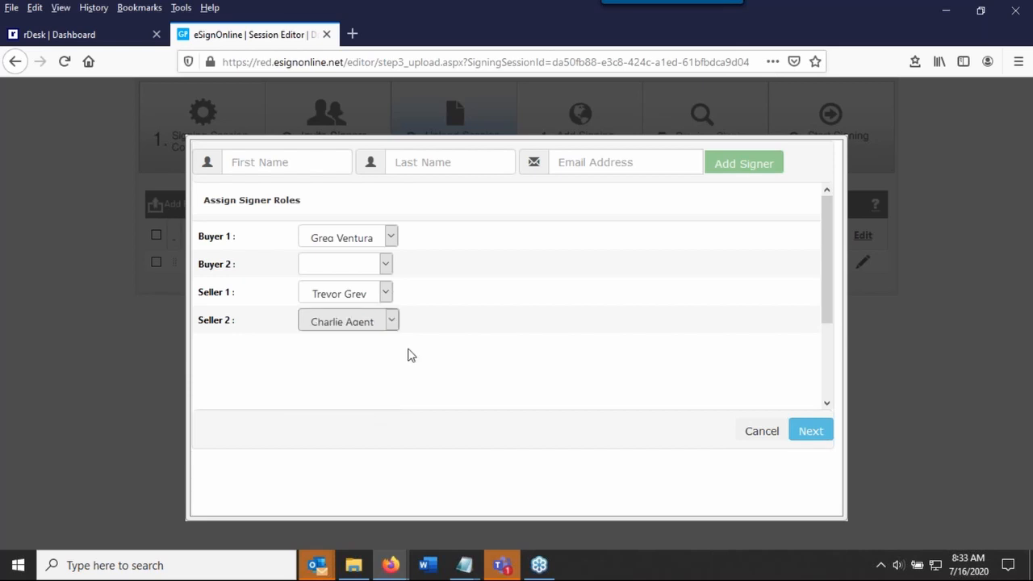
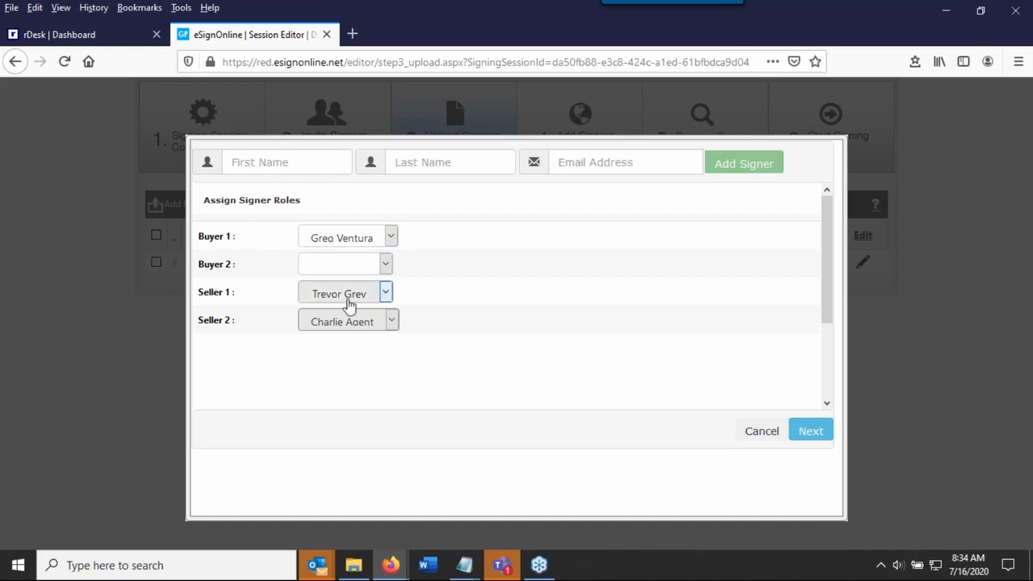
# Confirm the signer roles, accept removing the unassigned signing locations from the templates, and continue to adding signing locations
pyautogui.click(820, 435)
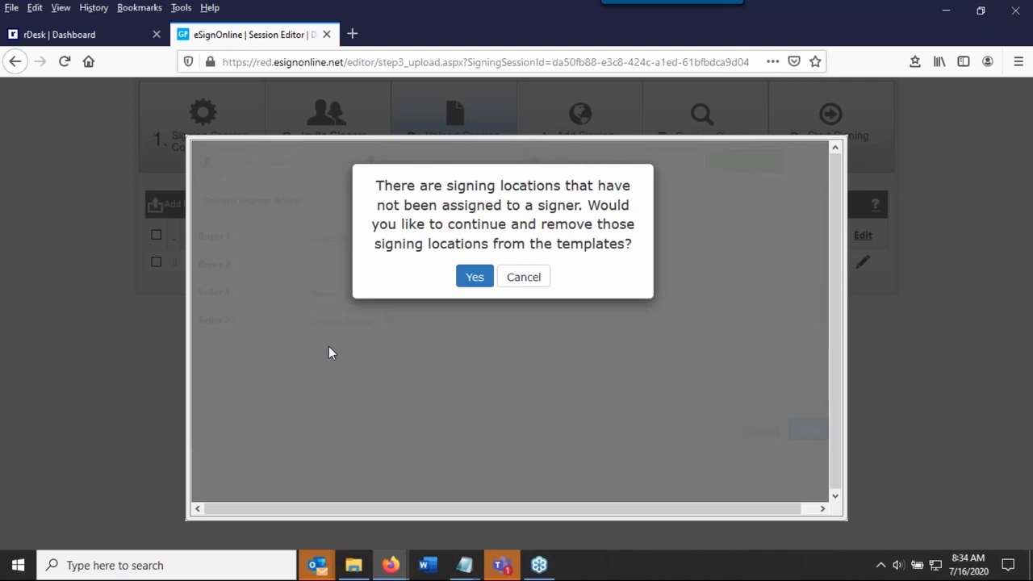
pyautogui.click(472, 277)
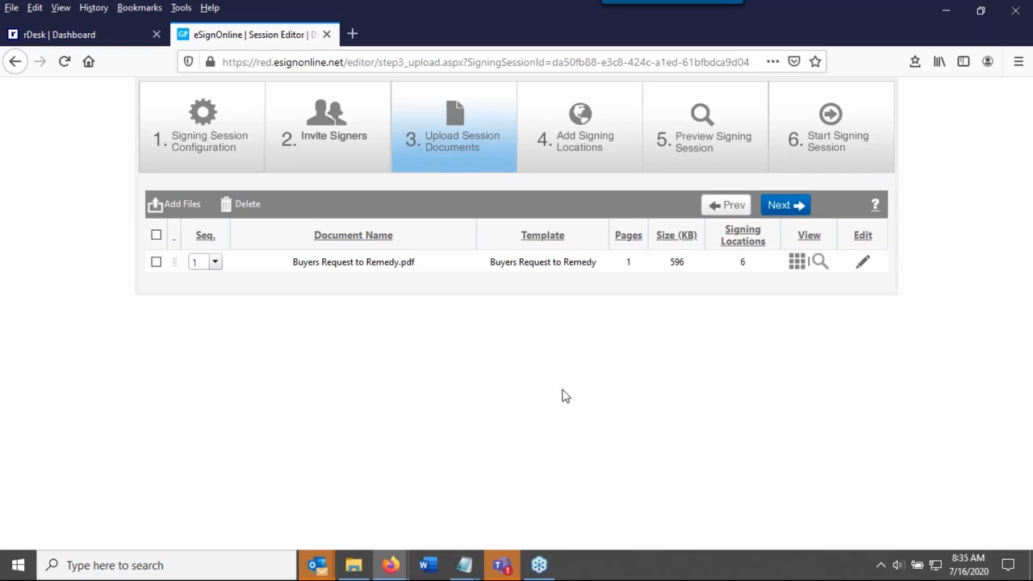
pyautogui.click(784, 206)
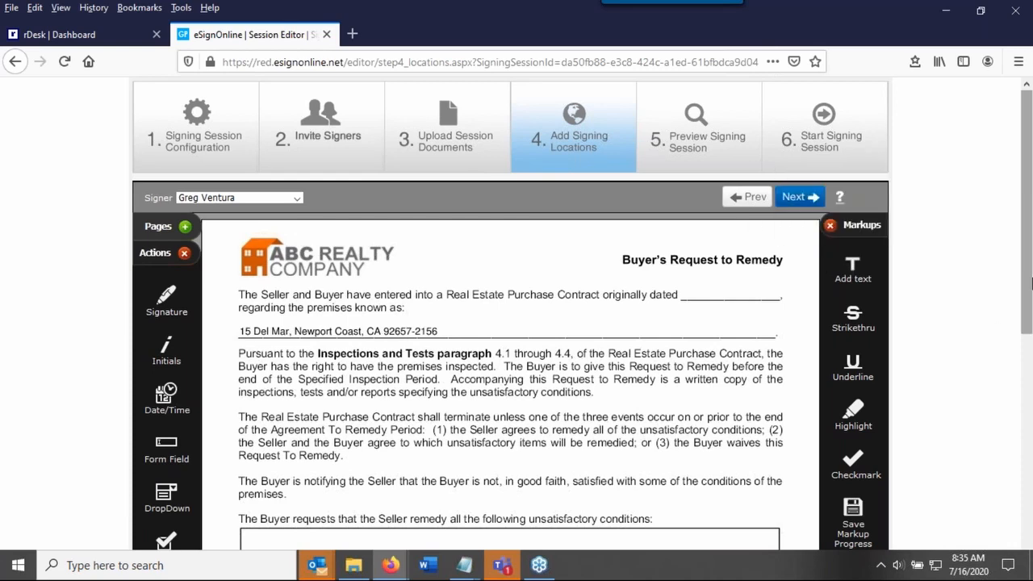
# Review the signature and date locations placed for the buyer, seller and agent at the end of the form
pyautogui.moveTo(1027, 262); pyautogui.dragTo(1008, 334)
pyautogui.scroll(-5, 1007, 334)
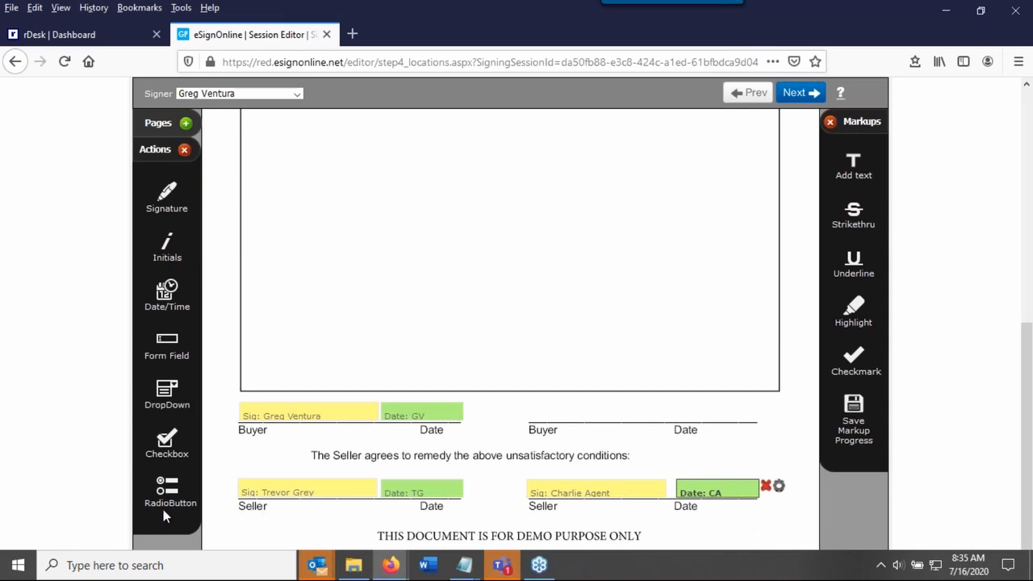
# Strike through the whole sentence starting "The Buyer is notifying the Seller", including "premises." on its second line
pyautogui.moveTo(301, 416)
pyautogui.moveTo(291, 495)
pyautogui.moveTo(595, 496)
pyautogui.moveTo(1027, 404); pyautogui.dragTo(1031, 235)
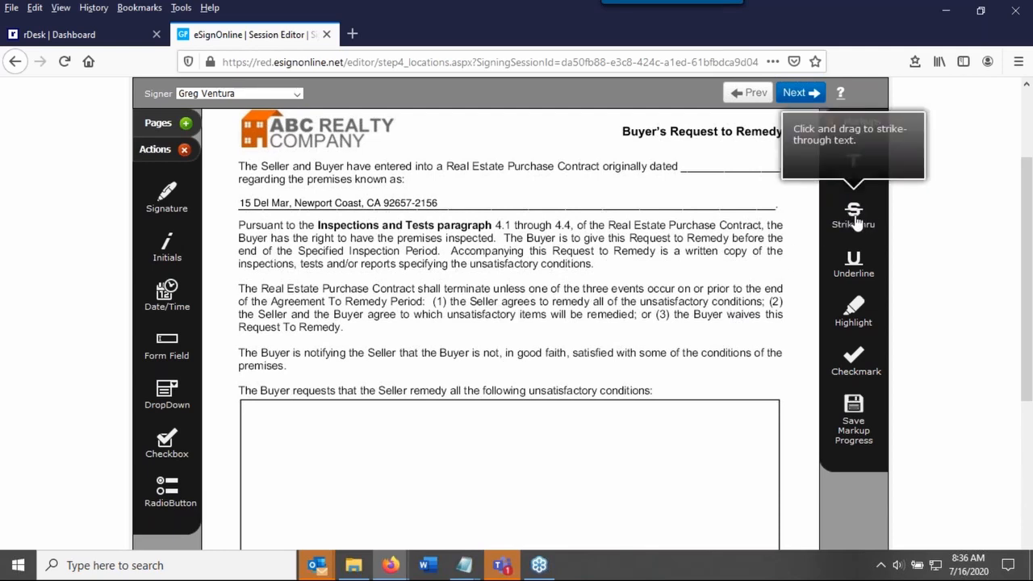
pyautogui.moveTo(862, 217); pyautogui.dragTo(396, 367)
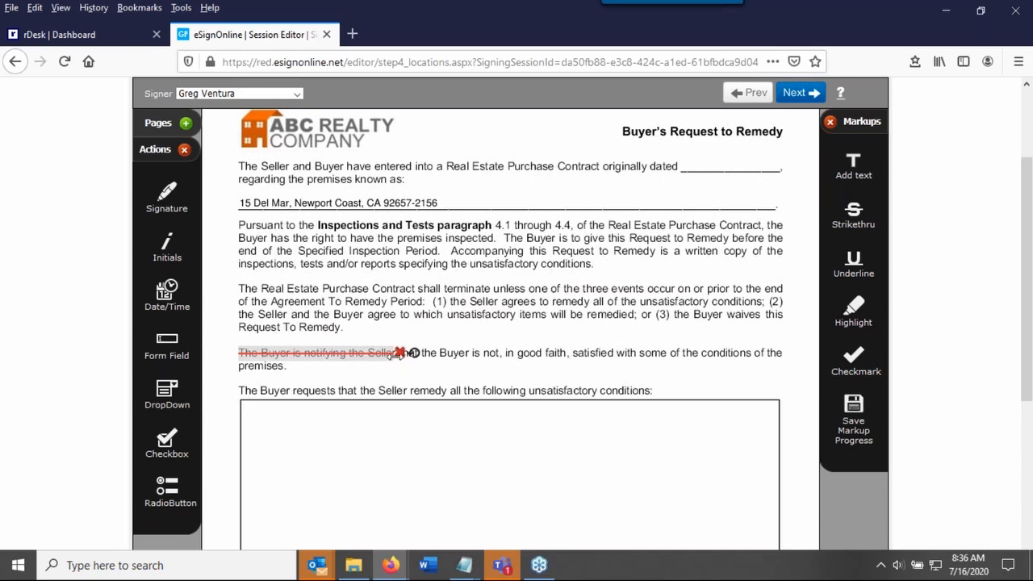
pyautogui.moveTo(395, 356); pyautogui.dragTo(785, 353)
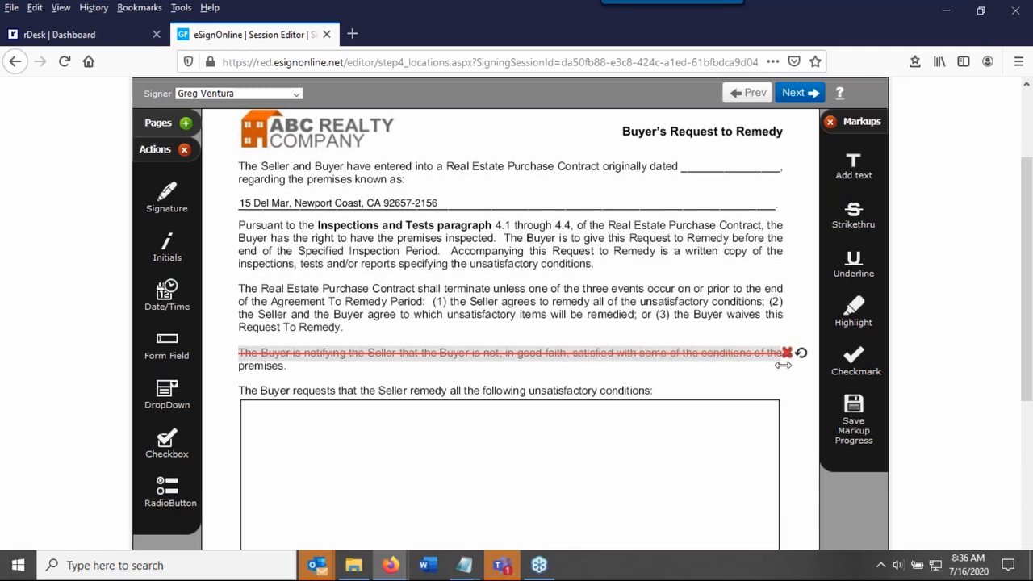
pyautogui.moveTo(853, 214); pyautogui.dragTo(288, 369)
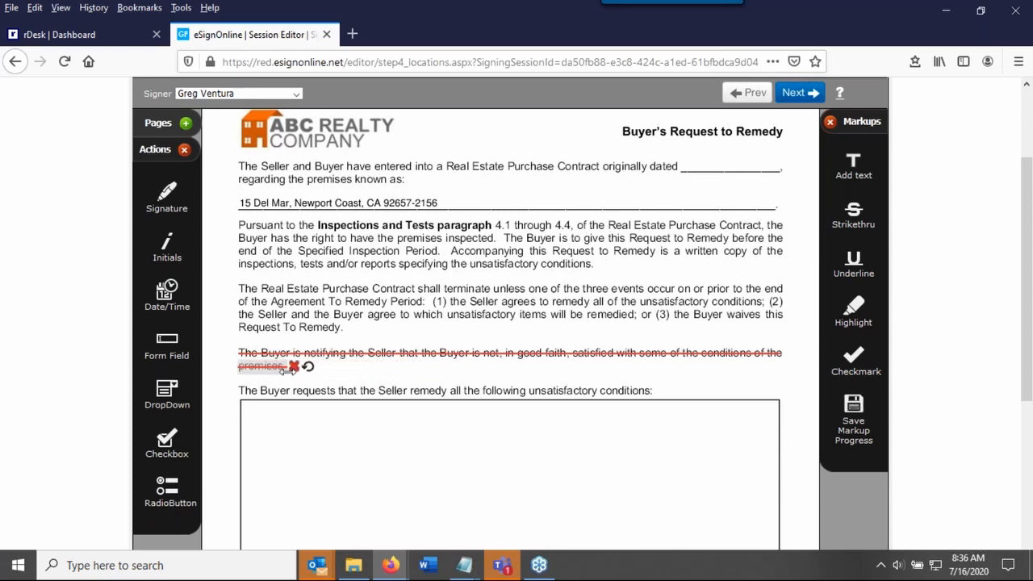
pyautogui.click(472, 292)
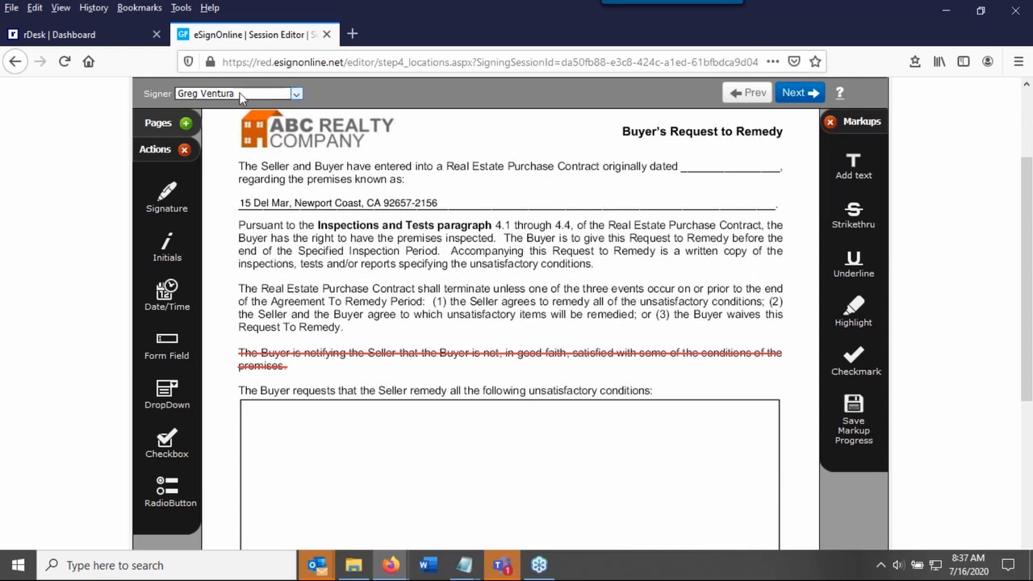
# Place an initials location for the buyer and one for the seller-side contact beside the struck-out word "premises."
pyautogui.click(297, 94)
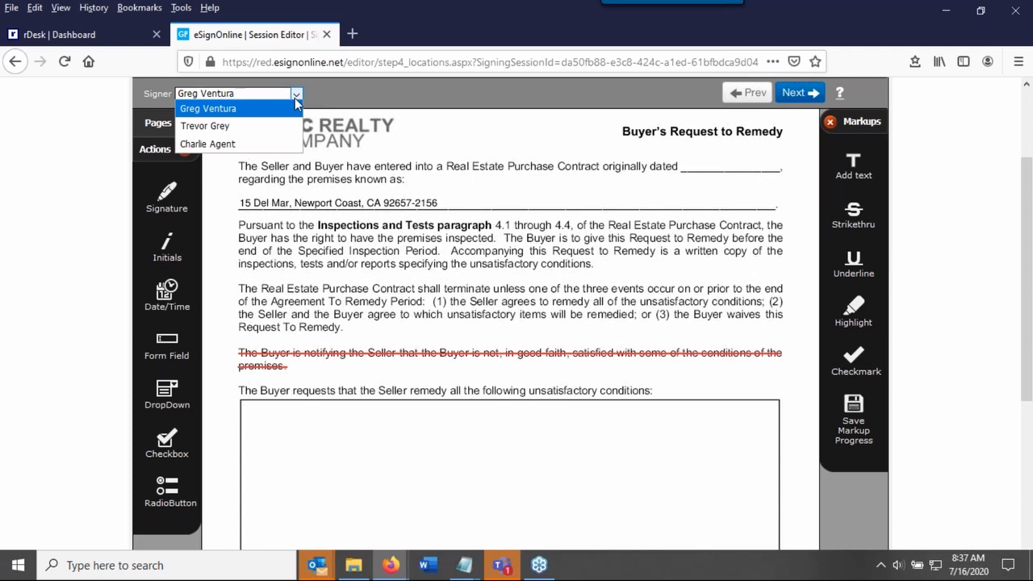
pyautogui.click(242, 113)
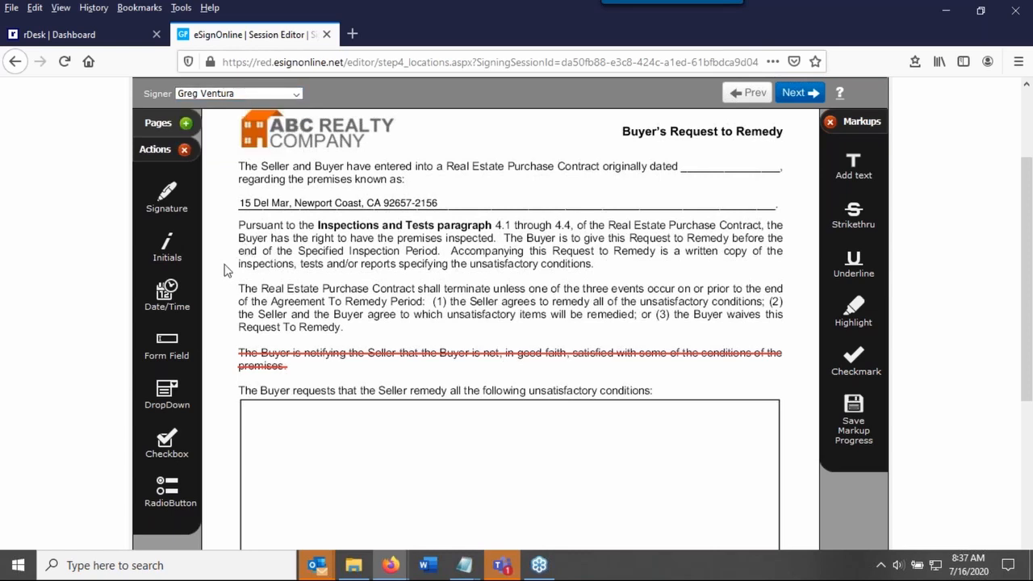
pyautogui.moveTo(157, 250); pyautogui.dragTo(305, 379)
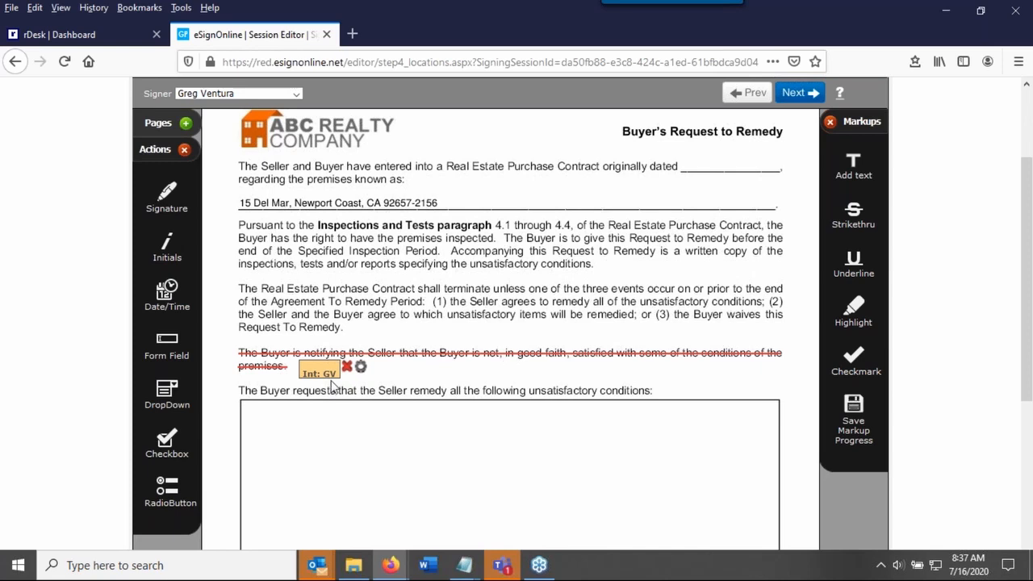
pyautogui.click(274, 96)
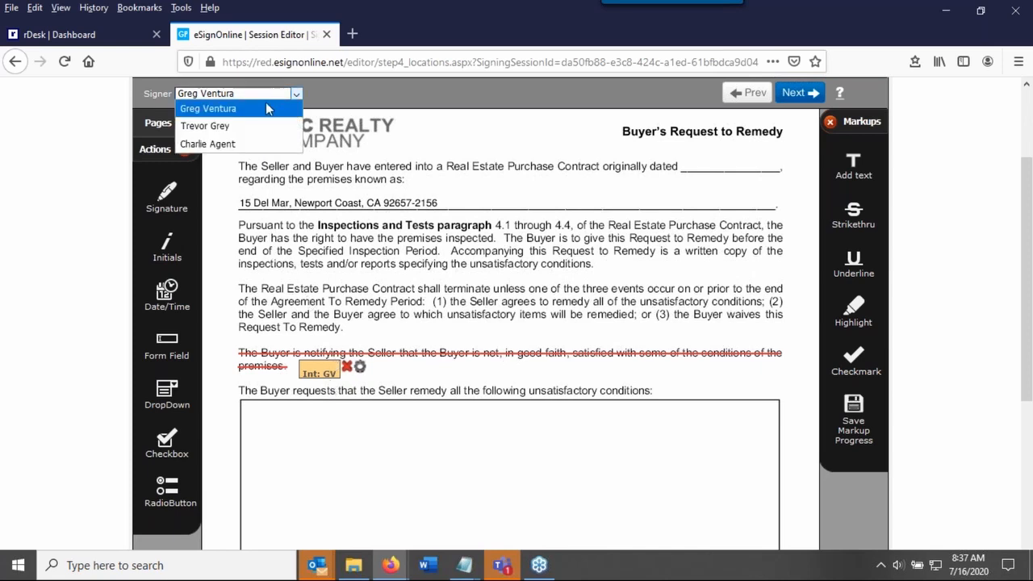
pyautogui.click(256, 132)
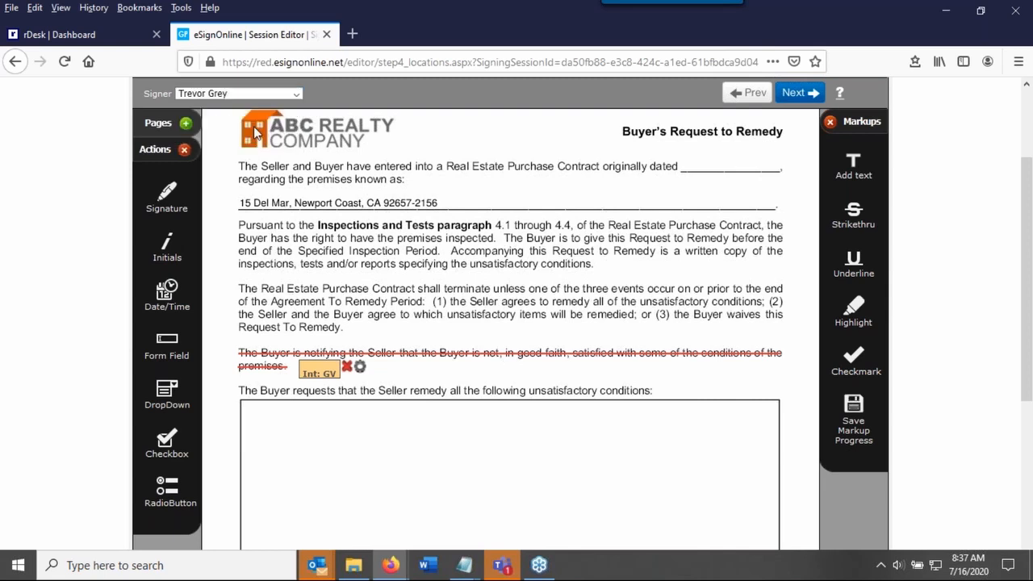
pyautogui.moveTo(165, 245); pyautogui.dragTo(363, 379)
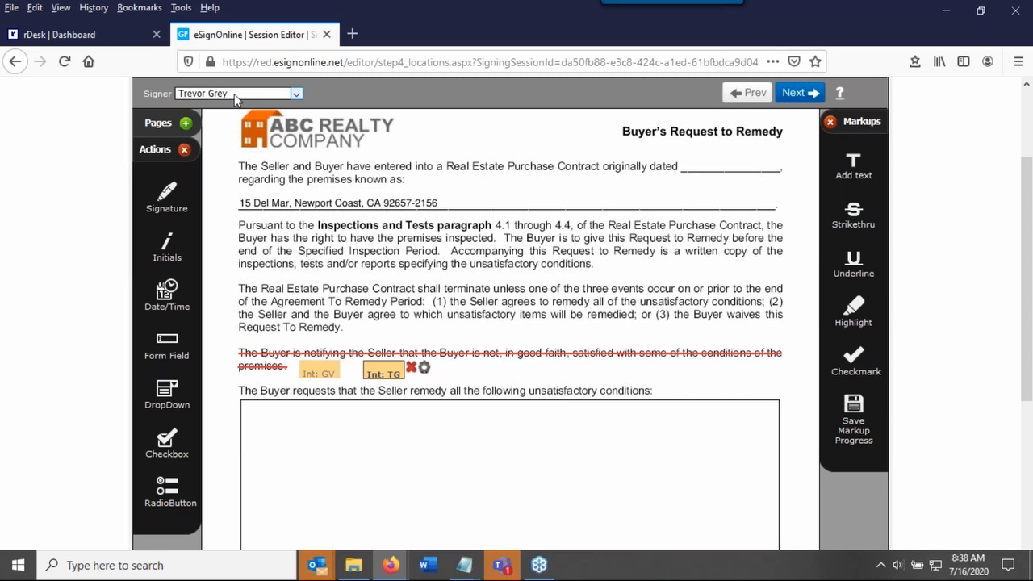
# Delete both initials locations and both strikethrough lines from the Buyer's Request to Remedy form
pyautogui.click(425, 369)
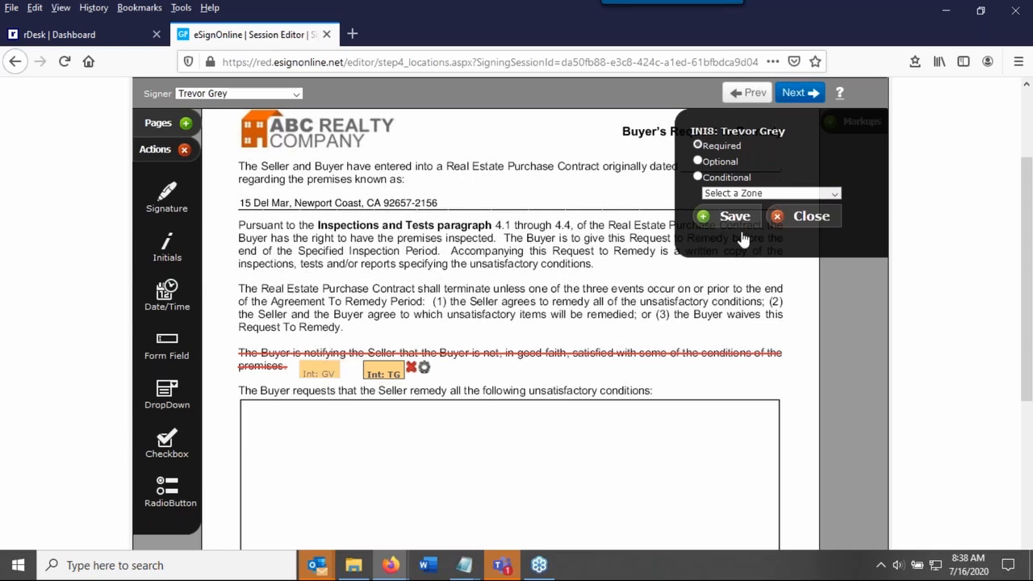
pyautogui.click(411, 369)
pyautogui.moveTo(339, 371)
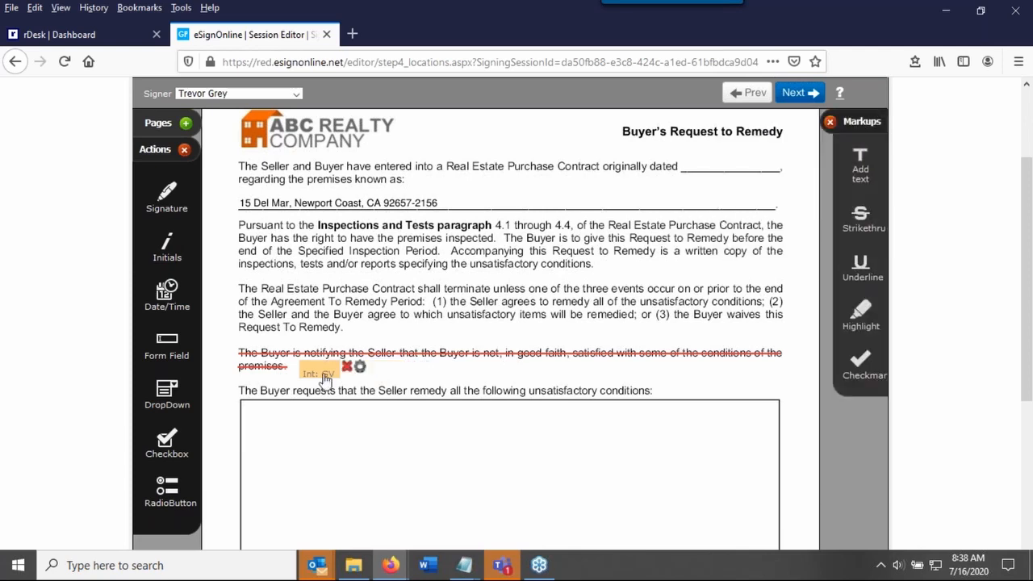
pyautogui.click(347, 368)
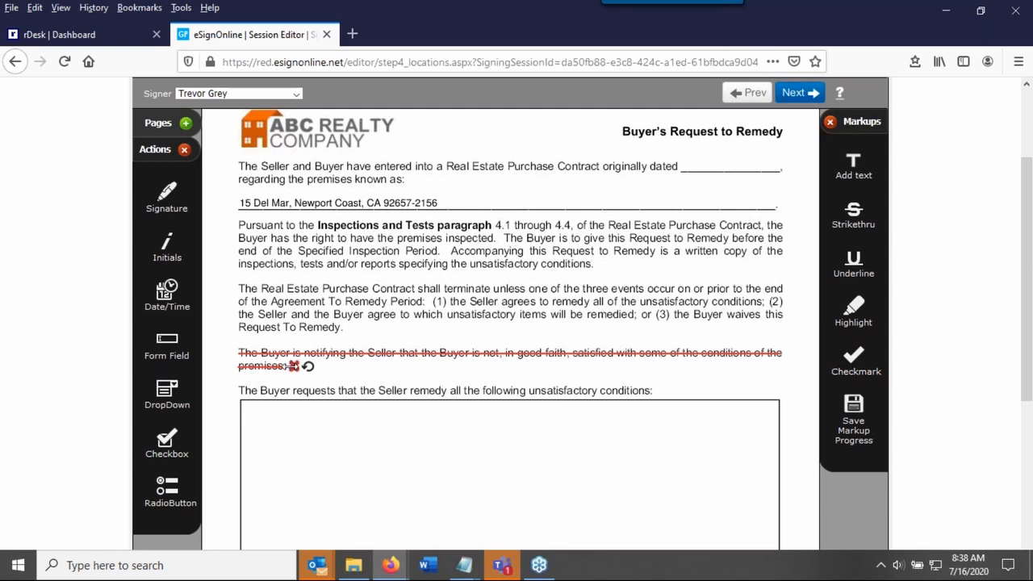
pyautogui.click(293, 365)
pyautogui.moveTo(682, 362)
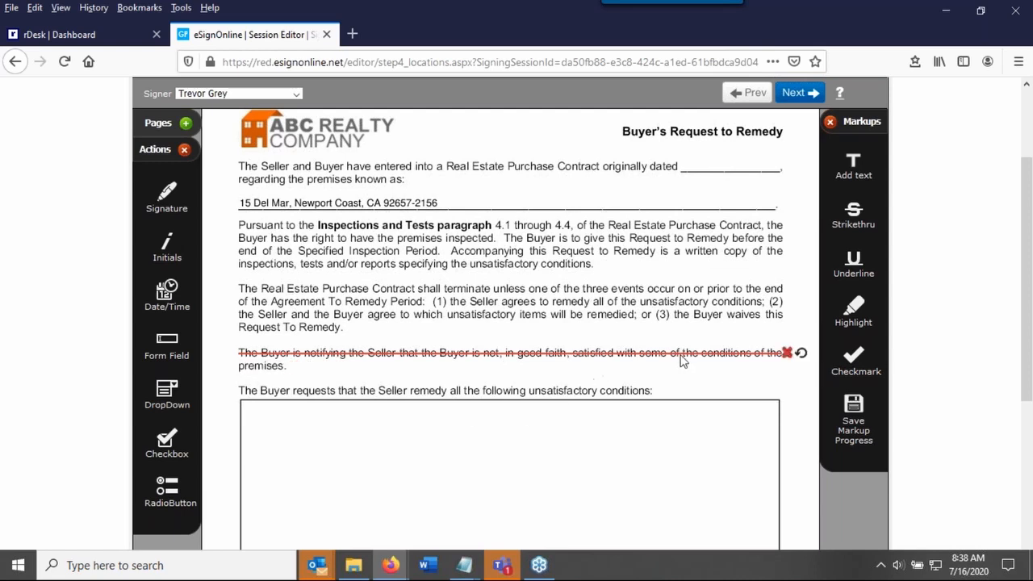
pyautogui.click(787, 354)
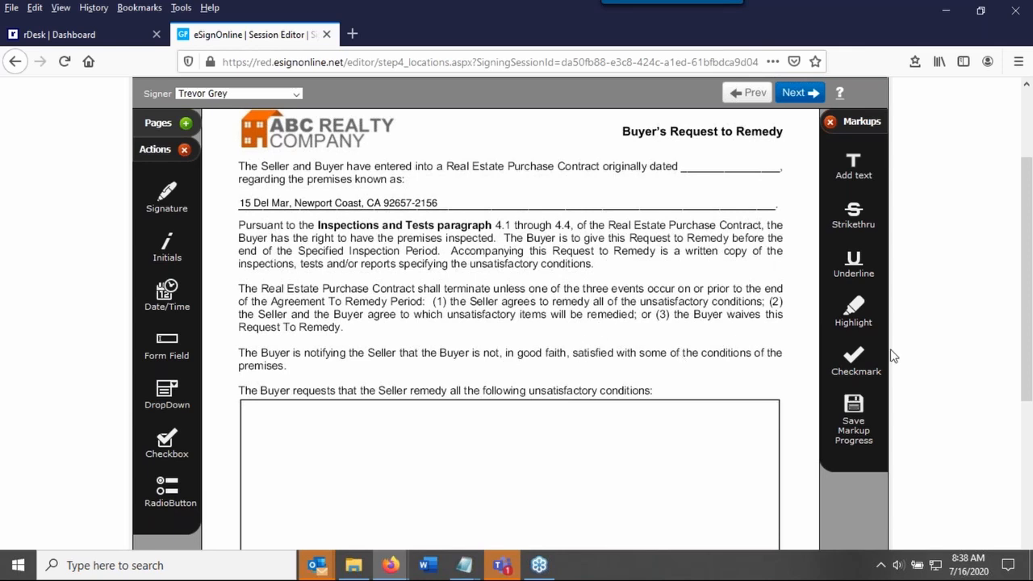
# Continue to the signing session preview and check the form's text and its signature and date locations
pyautogui.scroll(-5, 926, 347)
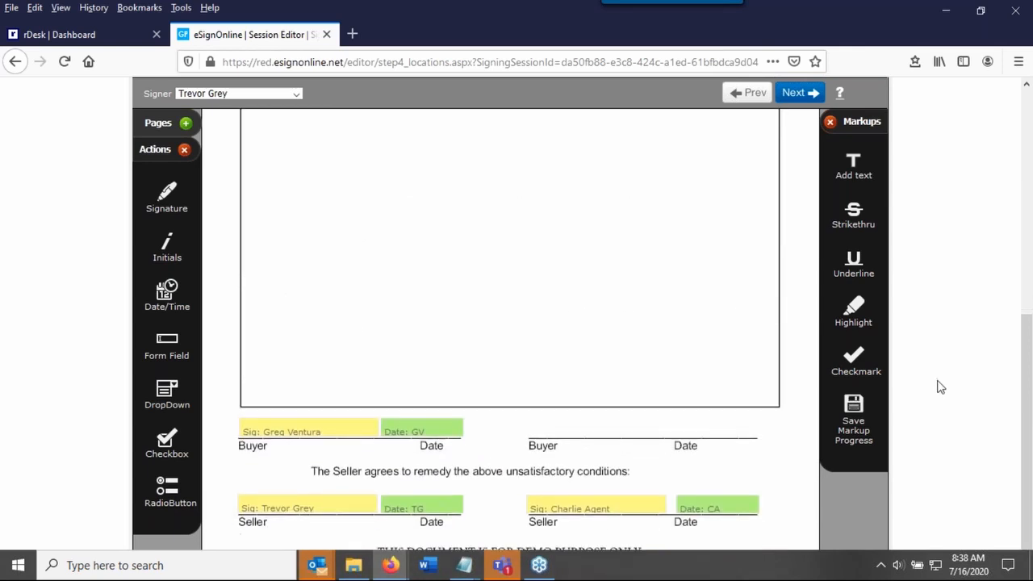
pyautogui.scroll(3, 605, 396)
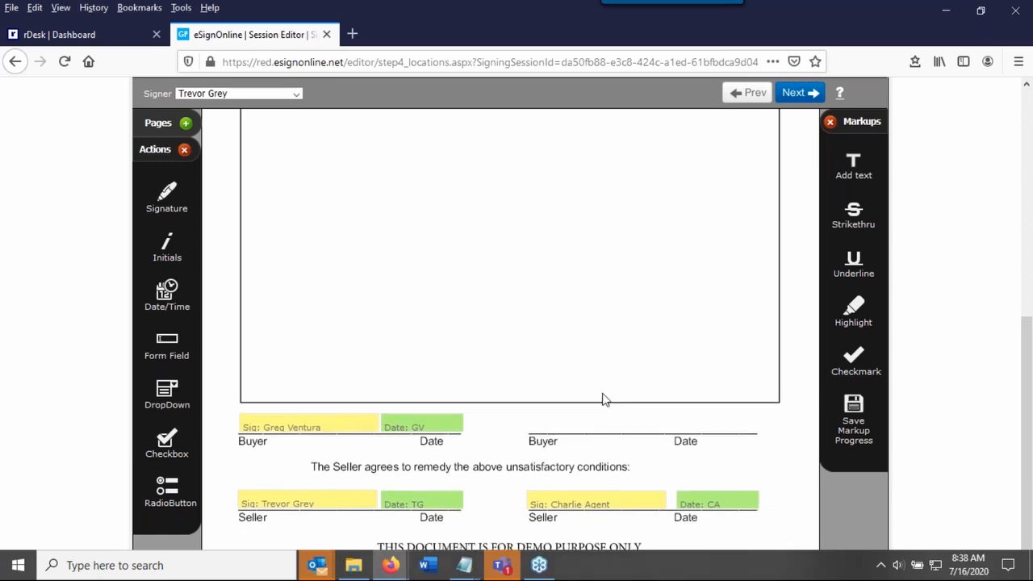
pyautogui.scroll(5, 608, 401)
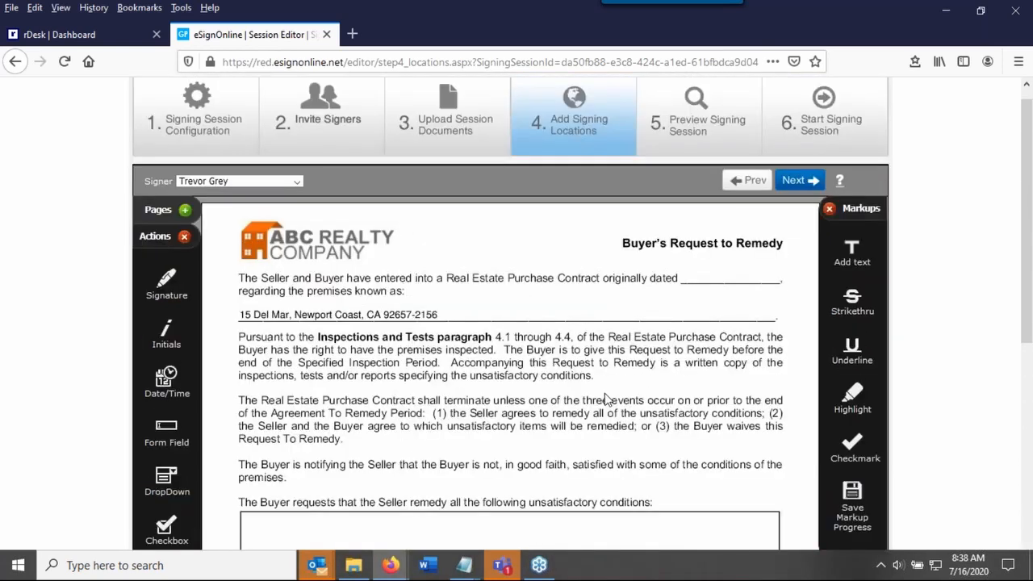
pyautogui.click(798, 202)
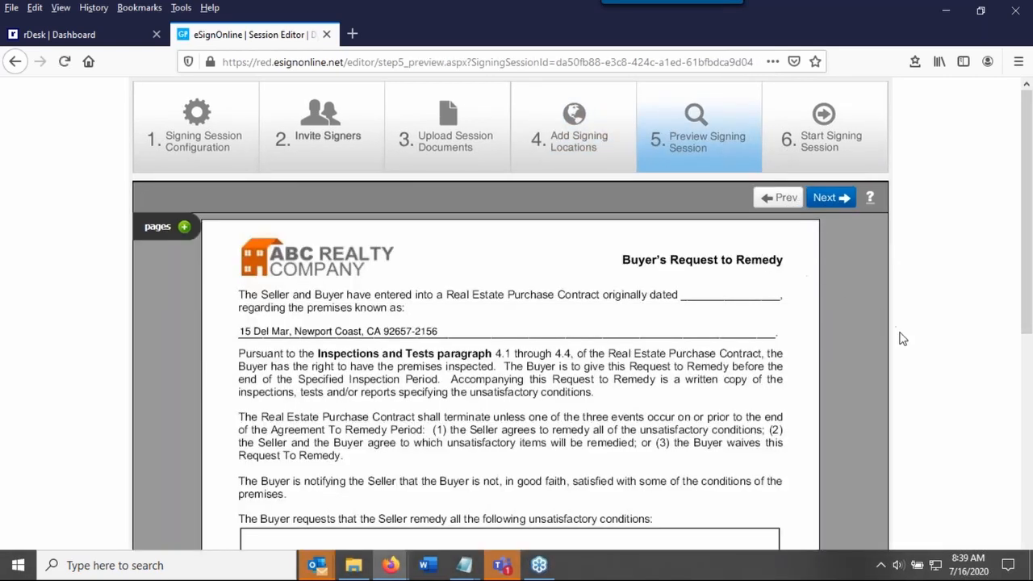
pyautogui.scroll(-3, 966, 316)
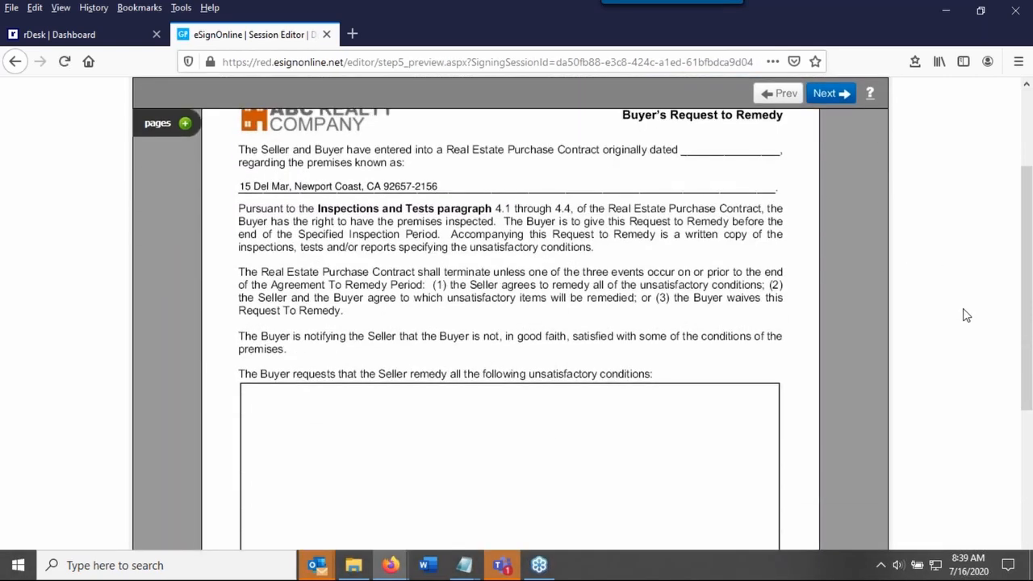
pyautogui.scroll(-5, 966, 317)
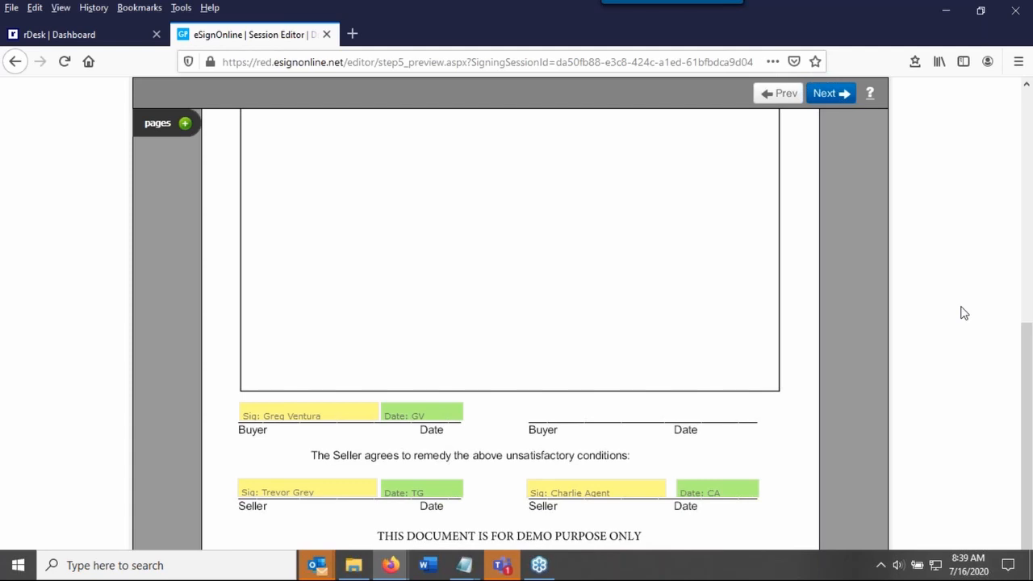
pyautogui.scroll(6, 965, 313)
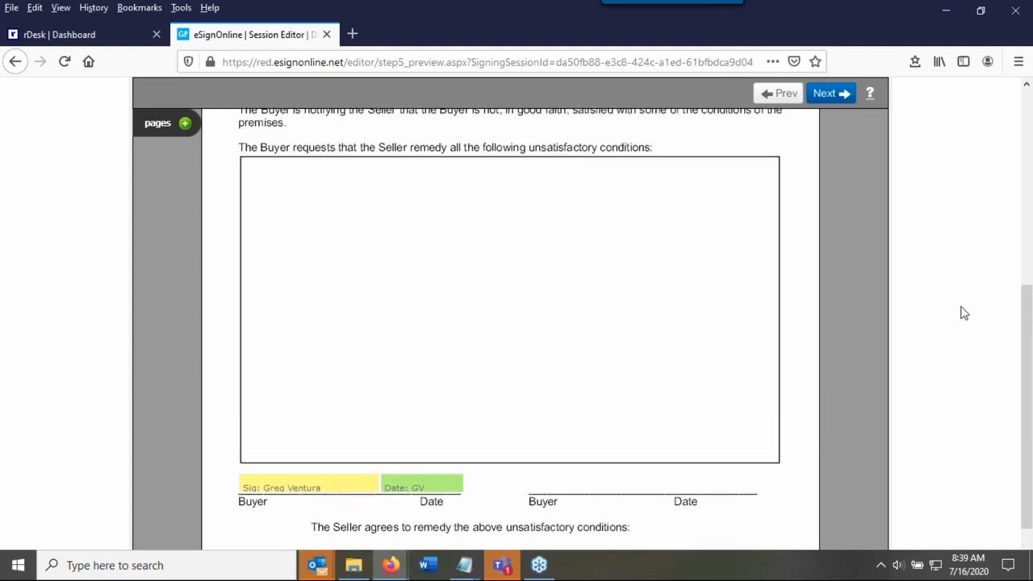
pyautogui.scroll(2, 963, 312)
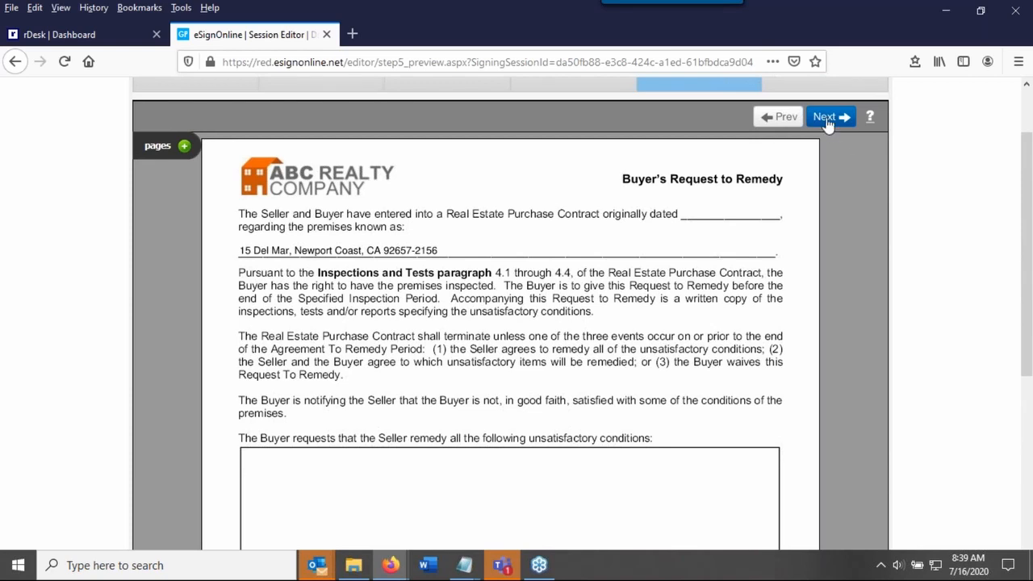
# Continue past the preview, keep the "Please sign" note to the signers, and start the signing session
pyautogui.click(826, 119)
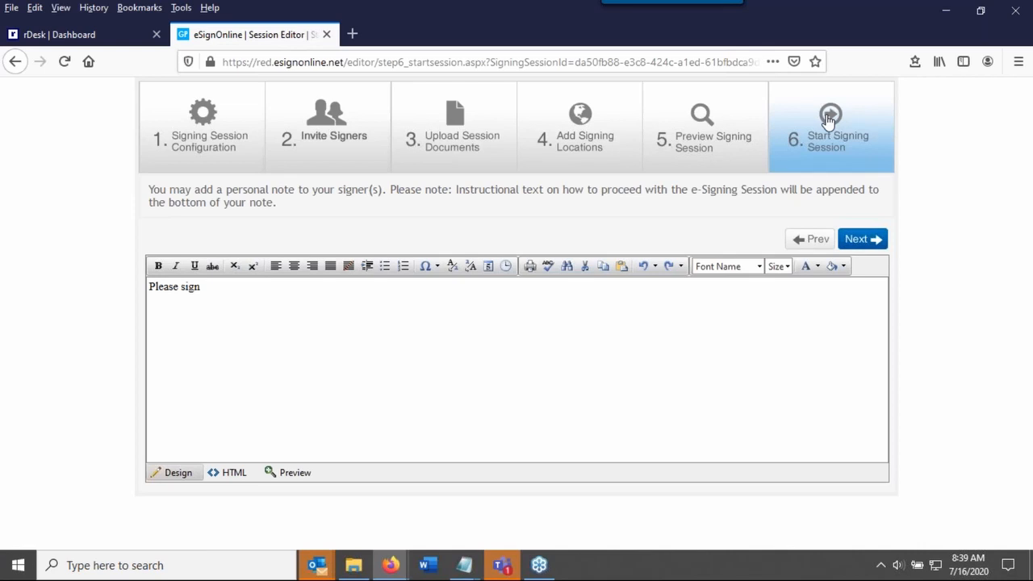
pyautogui.click(221, 302)
pyautogui.hotkey('ctrl', 'a')
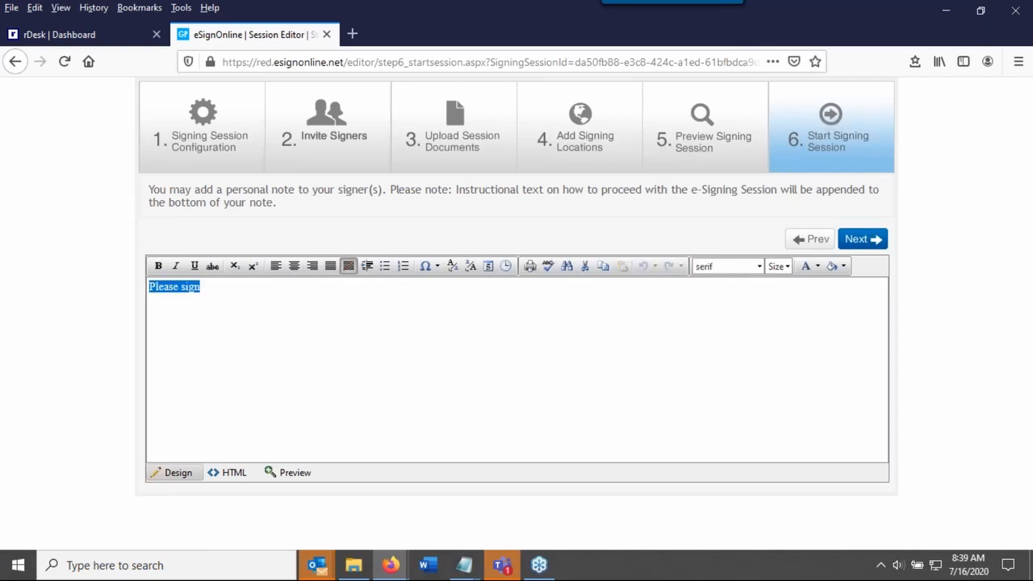
pyautogui.click(253, 301)
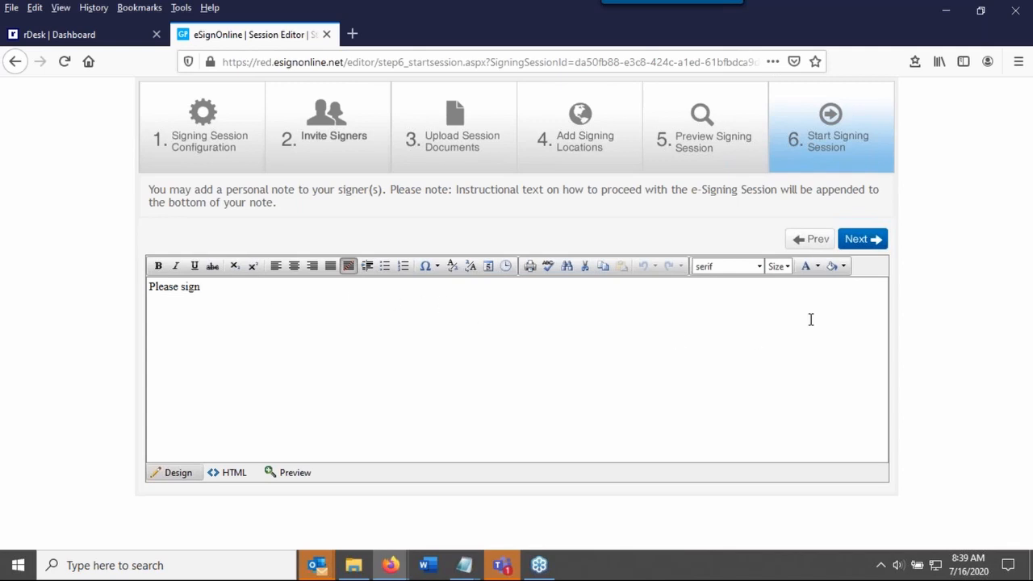
pyautogui.click(860, 241)
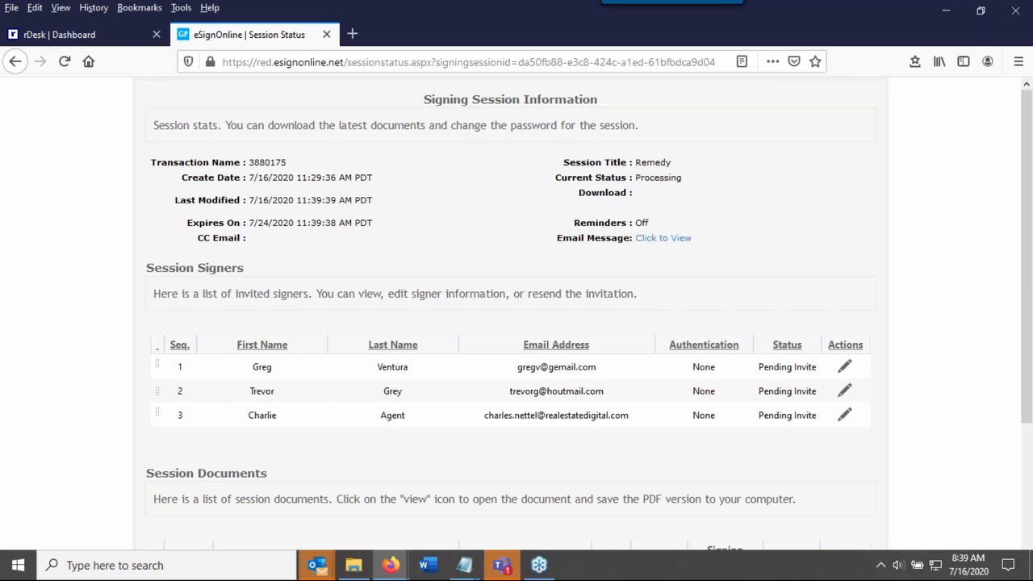
# Review the started session's signers, documents and activity log, and close the session status page to return to the rDesk dashboard
pyautogui.scroll(-5, 877, 293)
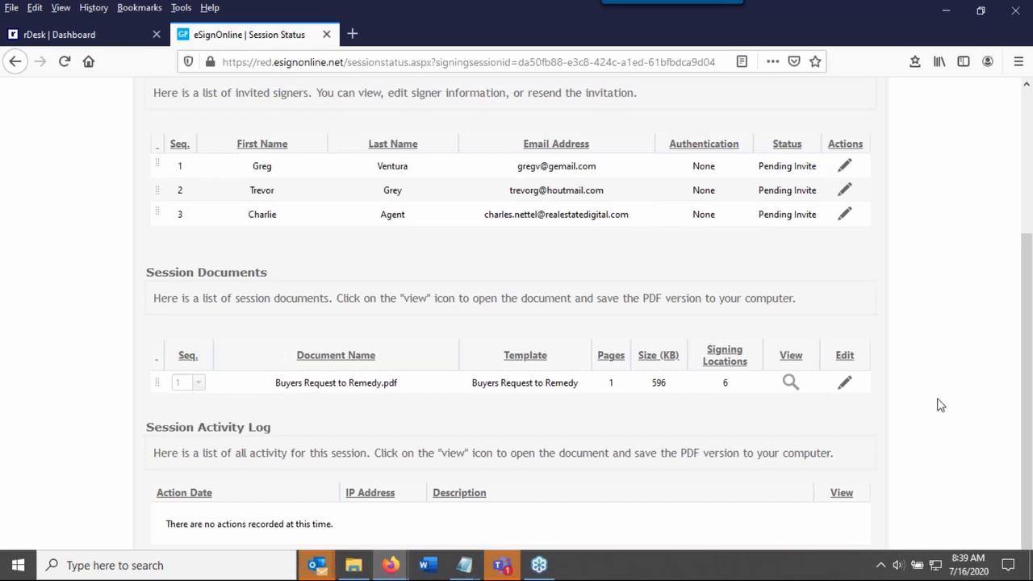
pyautogui.scroll(5, 940, 405)
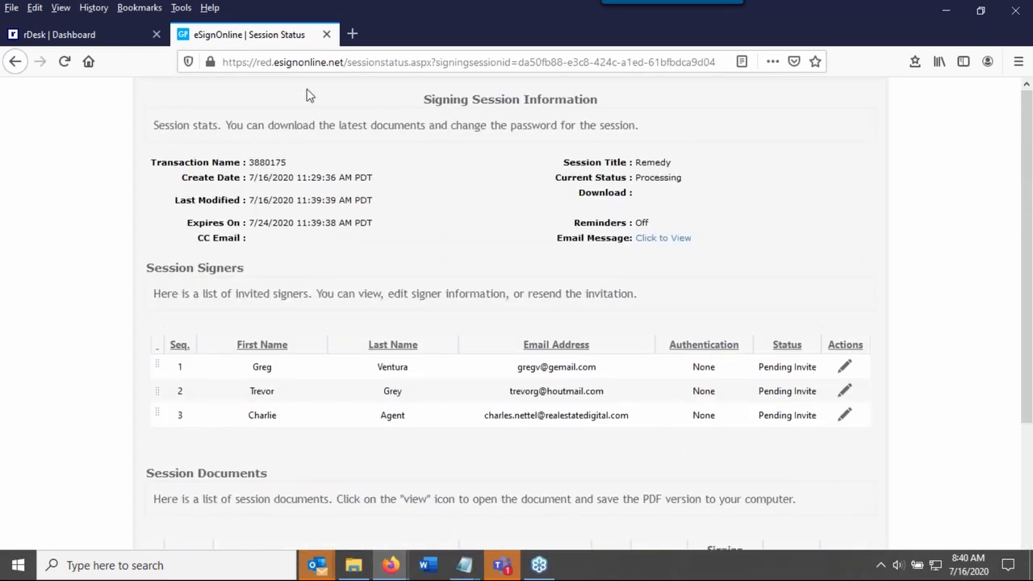
pyautogui.click(327, 35)
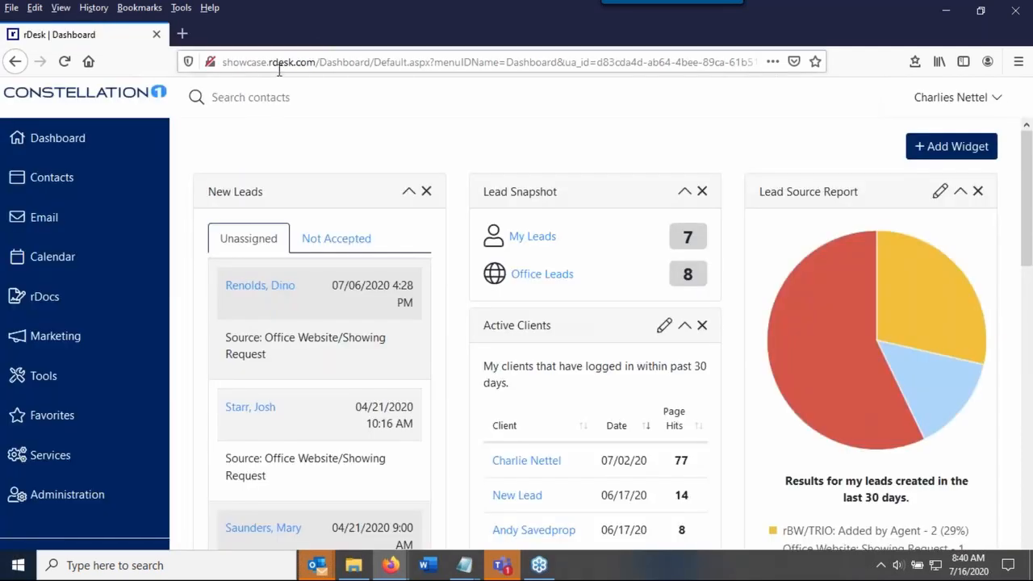
# Switch to the rDocs window, leave the form and return to the dashboard to view the active transaction files
pyautogui.moveTo(391, 565)
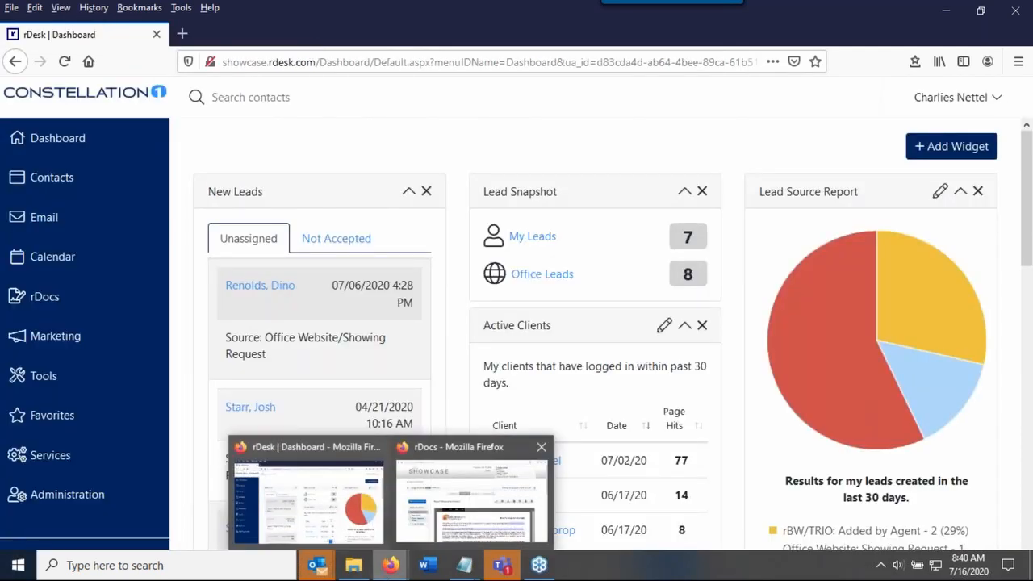
pyautogui.click(443, 517)
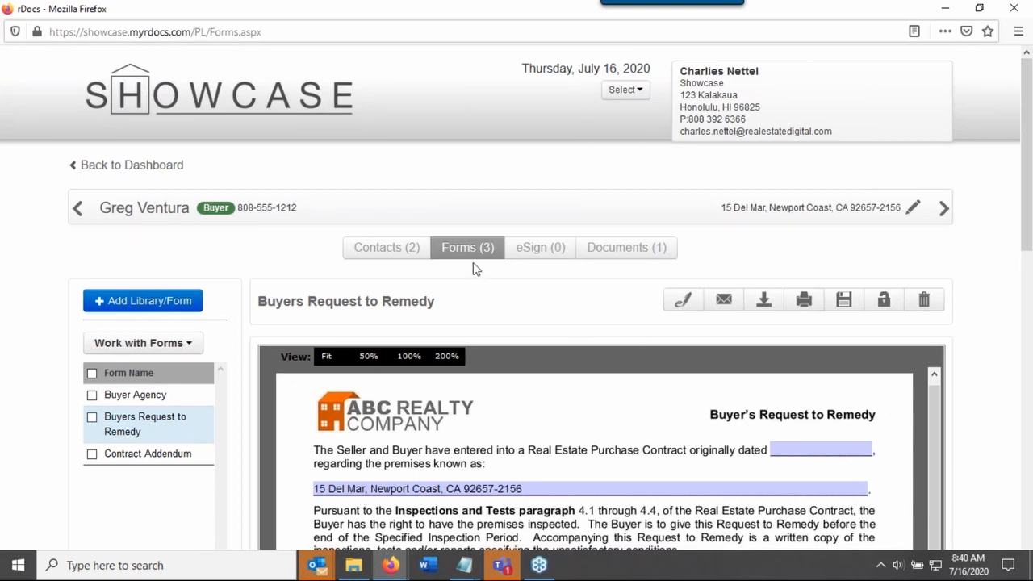
pyautogui.click(143, 166)
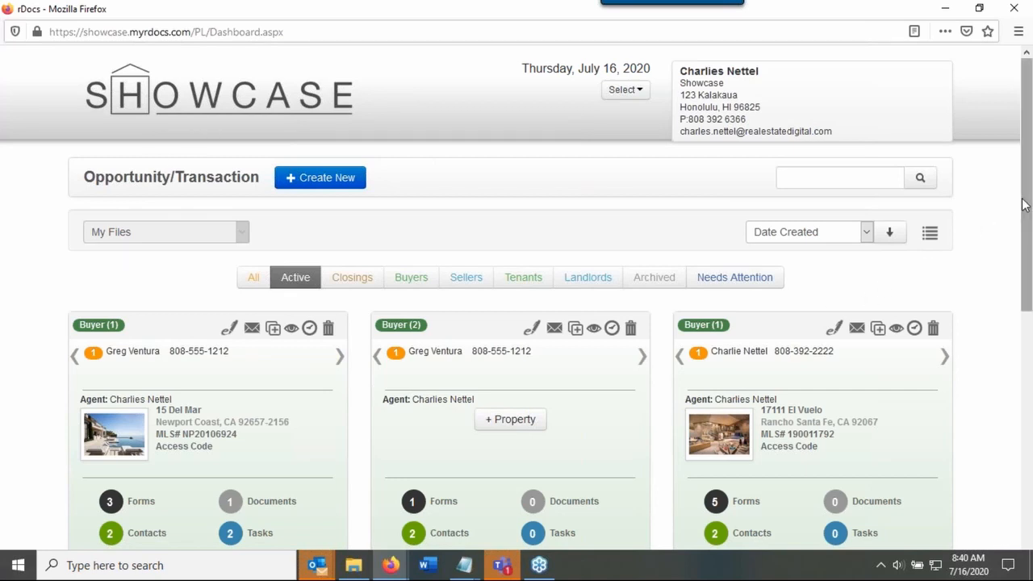
pyautogui.moveTo(1022, 205); pyautogui.dragTo(1022, 272)
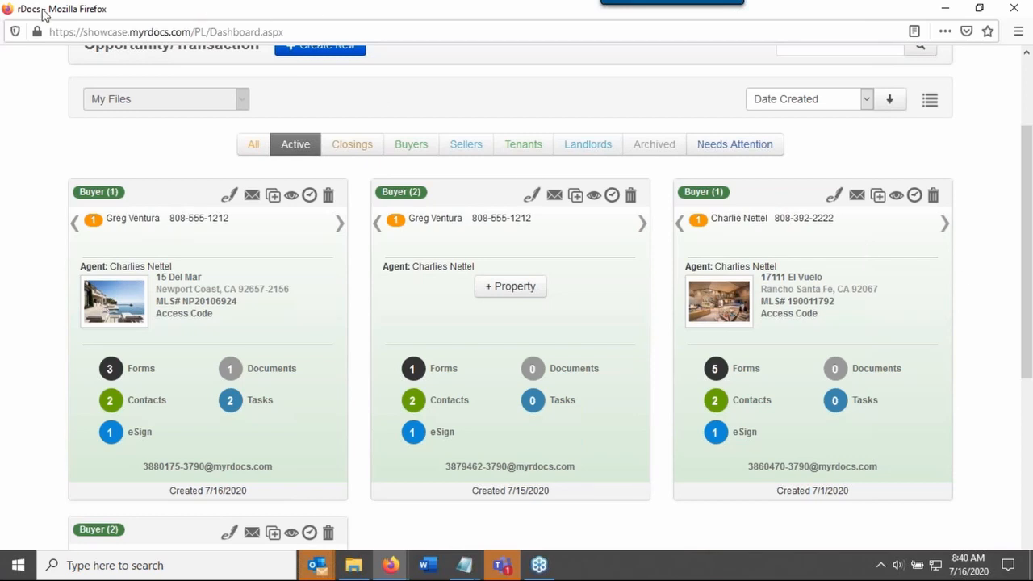
# Switch to the Outlook signing invite for Remedy, read its signing instructions and open the Review & Sign link
pyautogui.moveTo(44, 14); pyautogui.dragTo(638, 5)
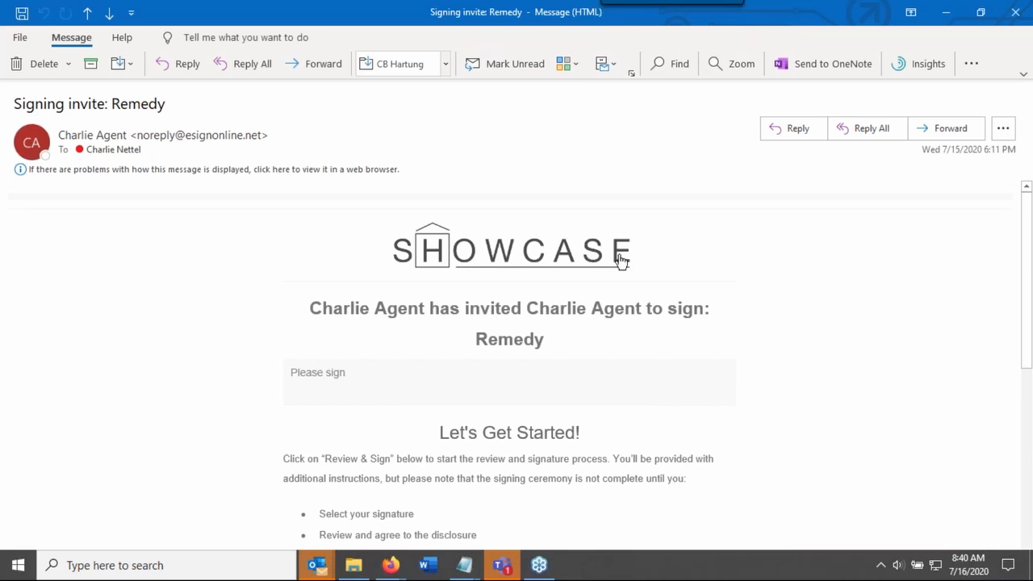
pyautogui.scroll(-2, 698, 275)
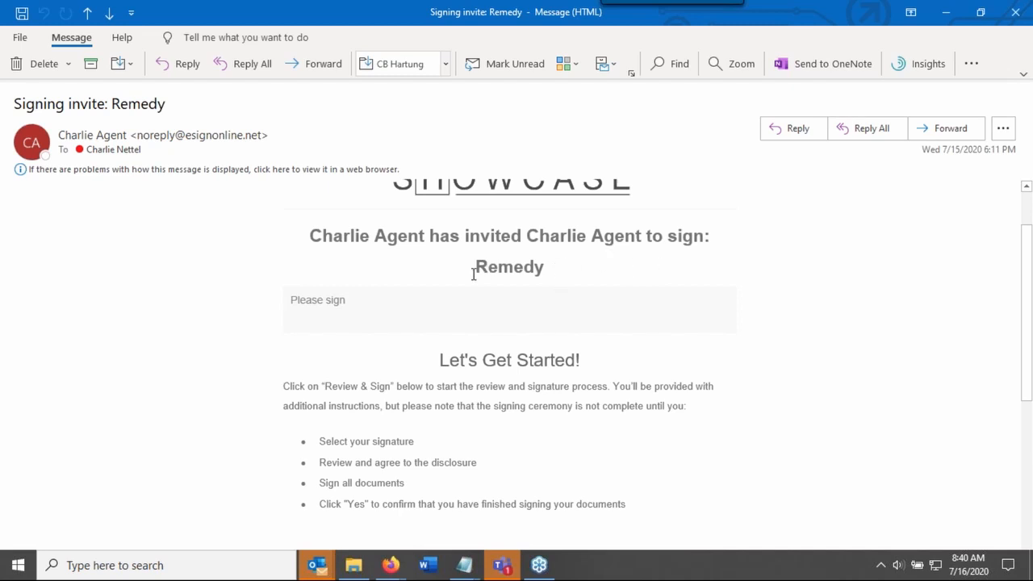
pyautogui.moveTo(474, 275); pyautogui.dragTo(541, 273)
pyautogui.click(580, 263)
pyautogui.scroll(-3, 884, 296)
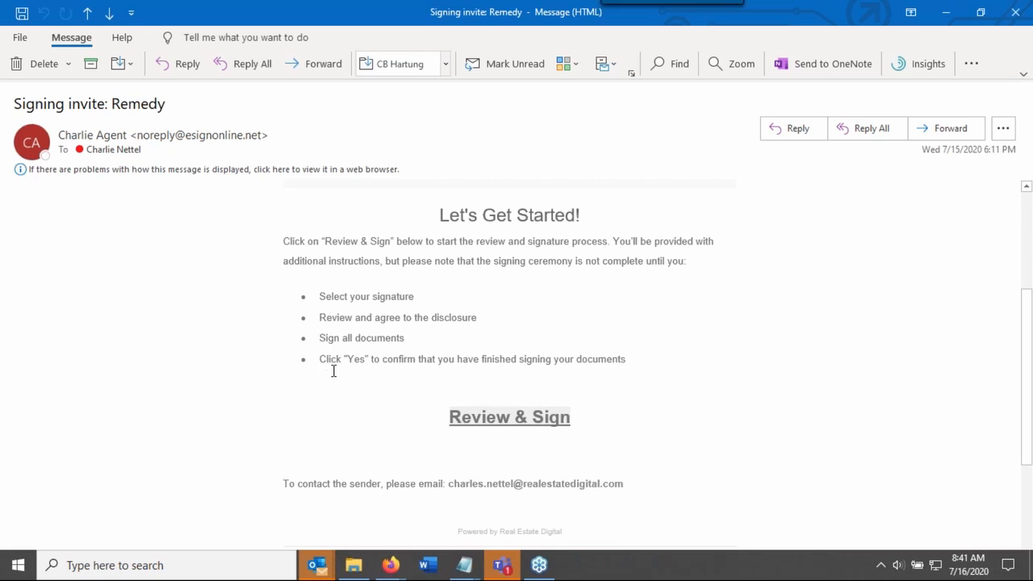
pyautogui.scroll(-3, 644, 326)
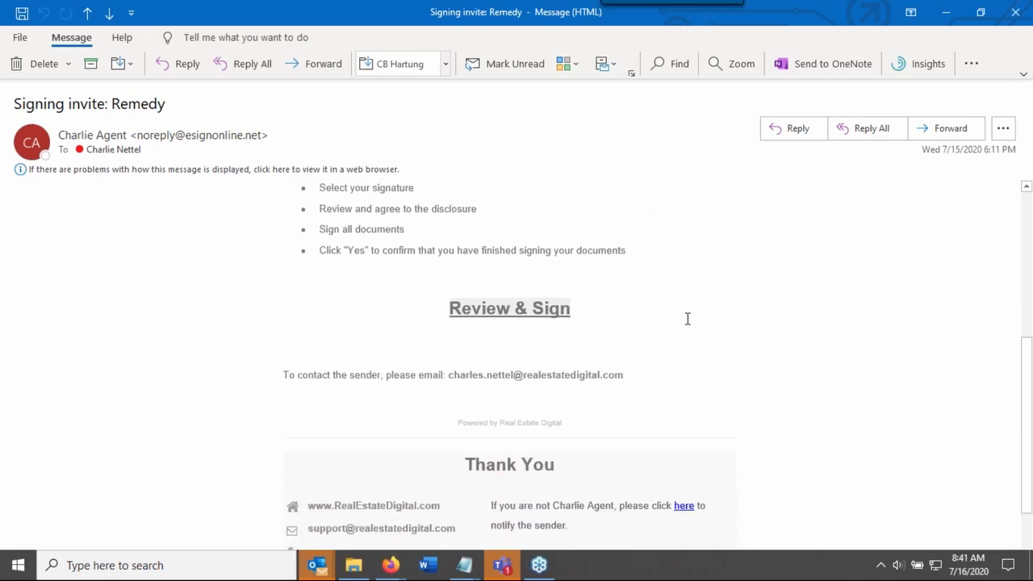
pyautogui.scroll(-1, 687, 319)
pyautogui.moveTo(465, 280)
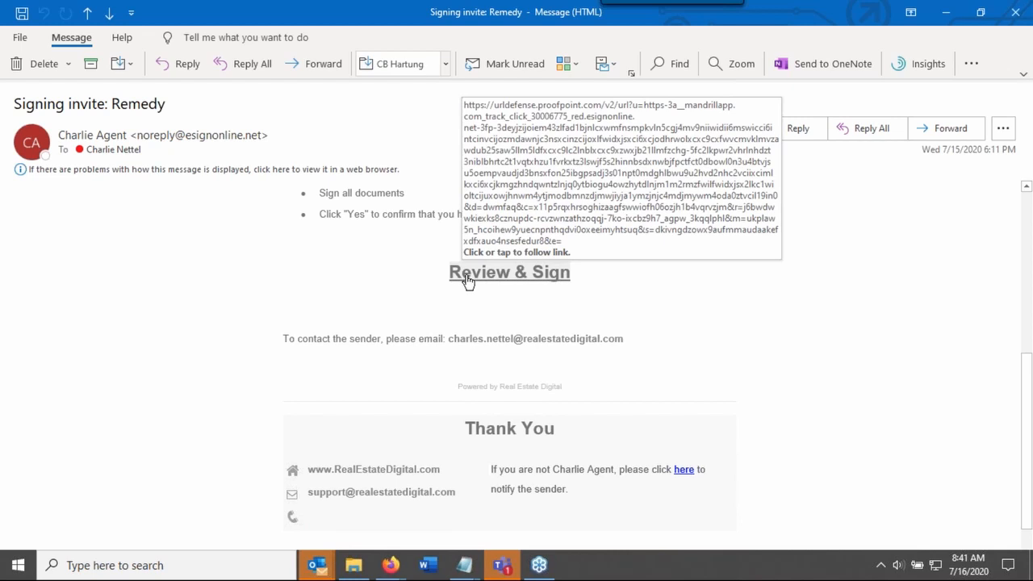
pyautogui.click(553, 278)
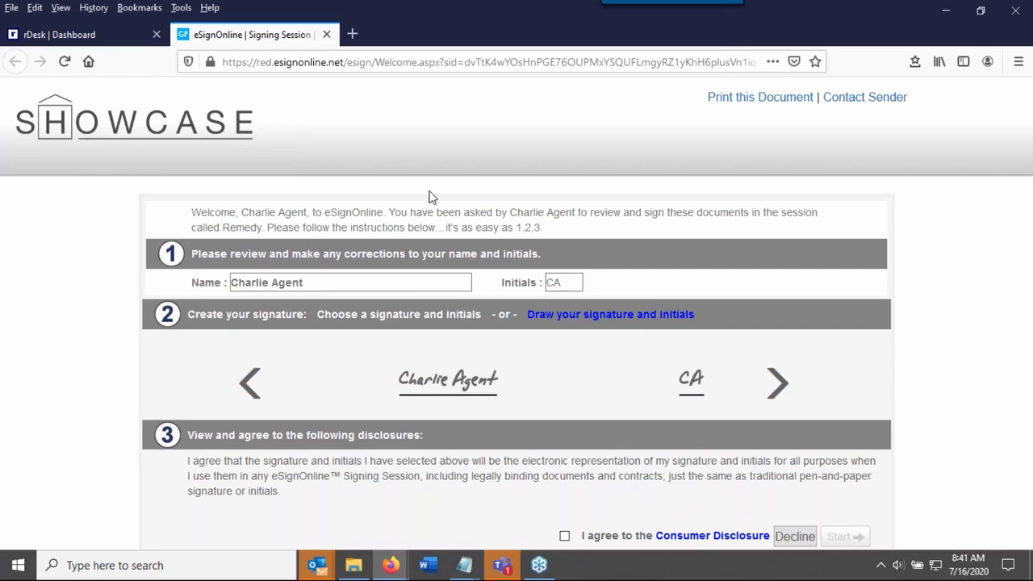
# Correct the signer's first name and replace the second letter of the initials with N
pyautogui.click(301, 284)
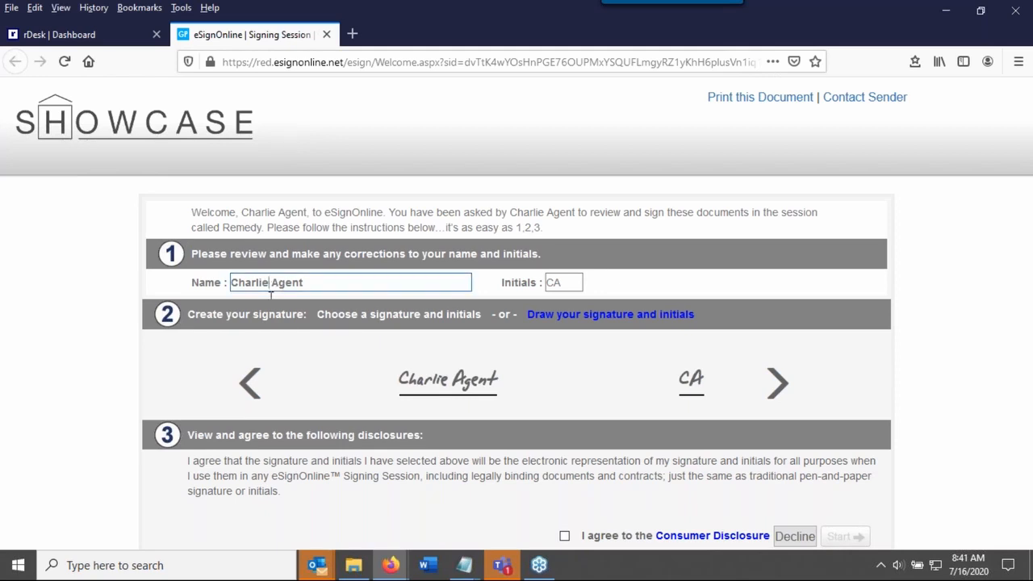
pyautogui.press('BackSpace')
pyautogui.press('BackSpace')
pyautogui.press('BackSpace')
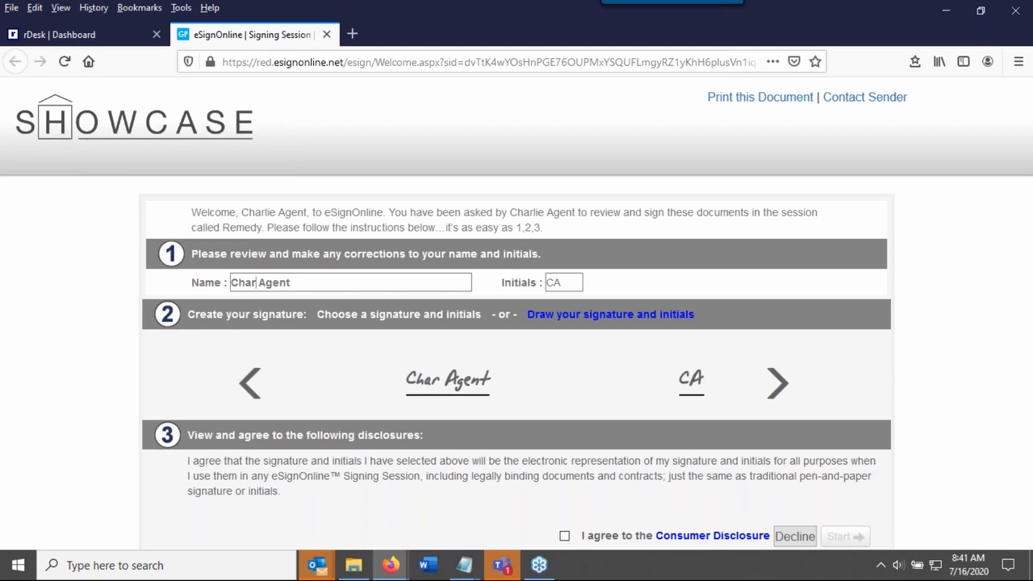
pyautogui.write('les')
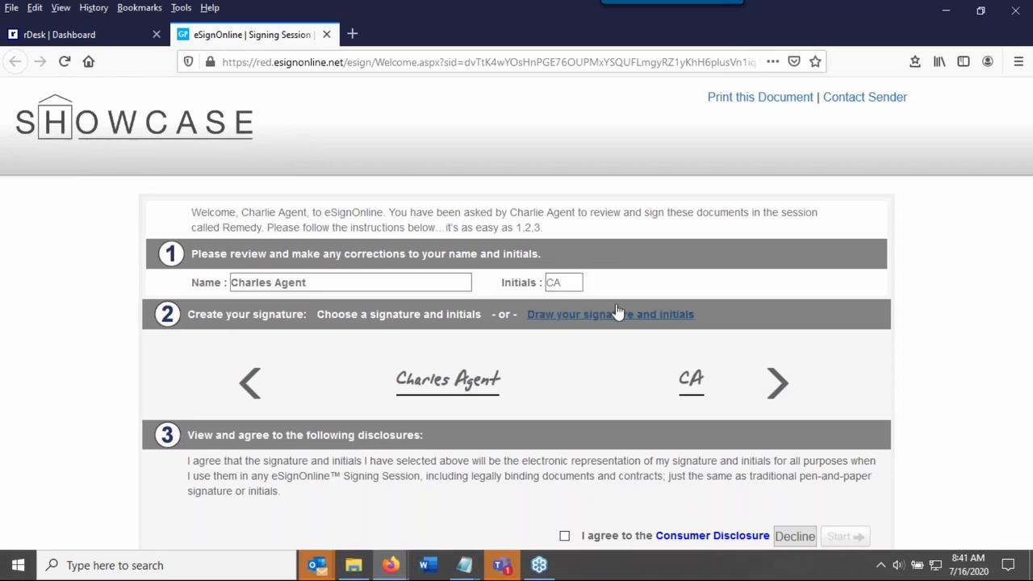
pyautogui.press('BackSpace')
pyautogui.write('n')
pyautogui.press('BackSpace')
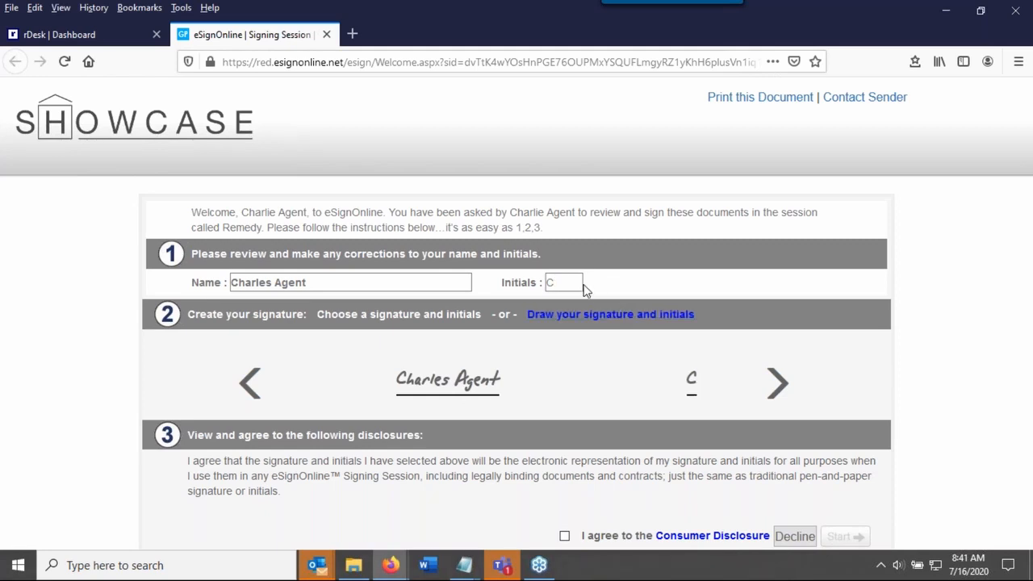
pyautogui.write('N')
# Browse the ready-made handwriting styles and choose a different one for the signature and initials
pyautogui.click(777, 383)
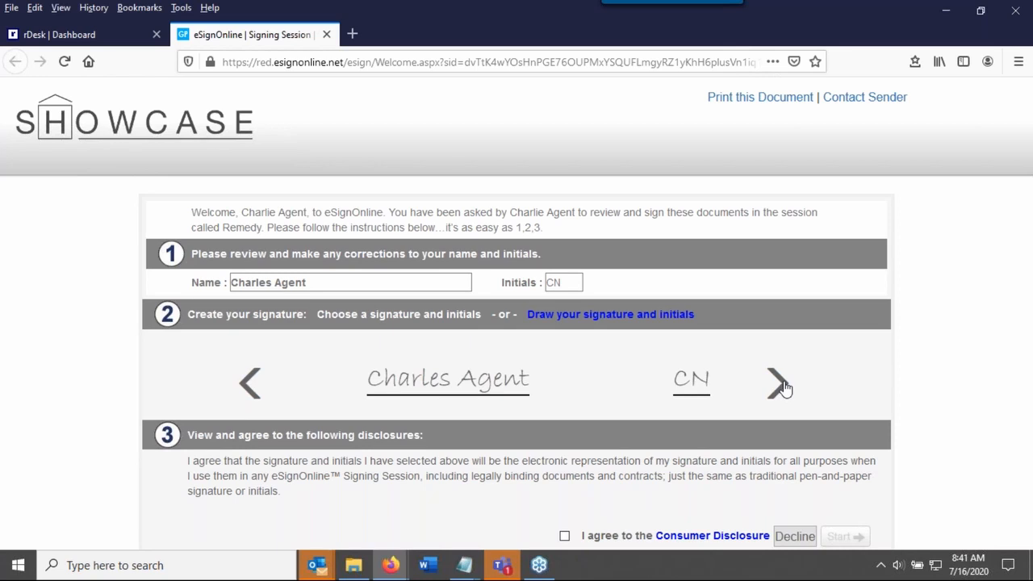
pyautogui.click(778, 384)
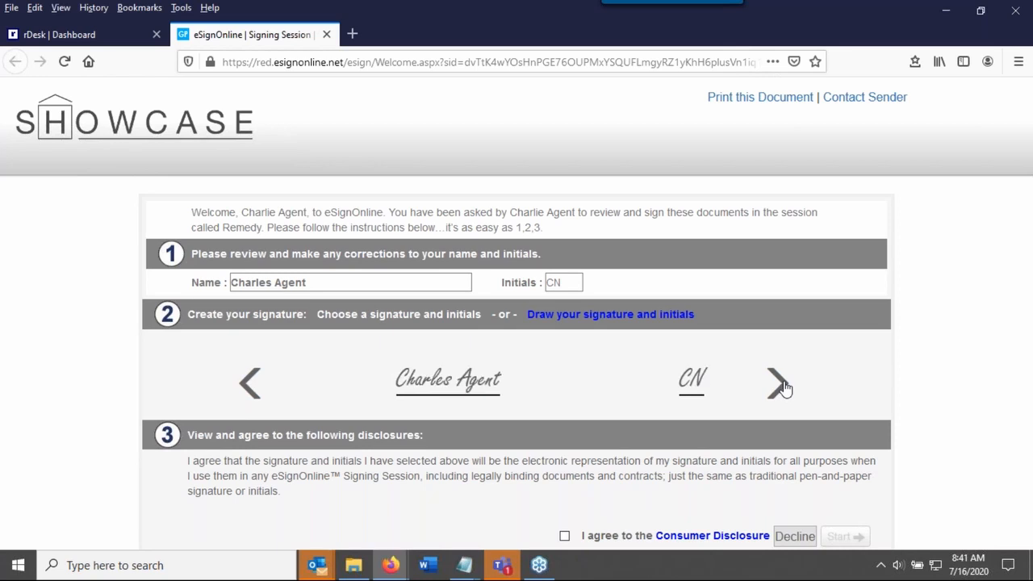
pyautogui.click(777, 384)
pyautogui.click(778, 385)
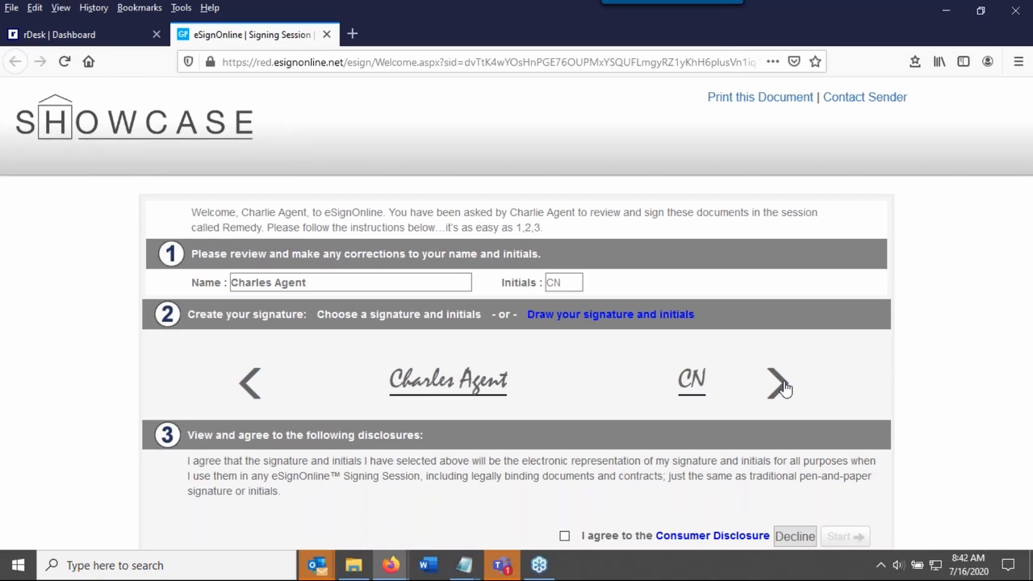
# Try drawing the signature and initials by hand, and return to the ready-made signature styles
pyautogui.click(652, 323)
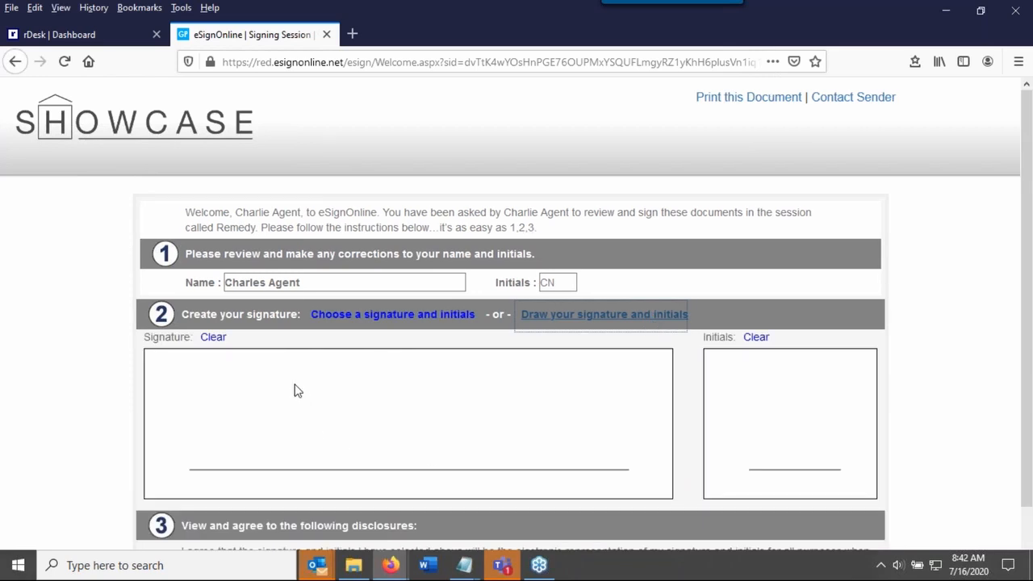
pyautogui.moveTo(228, 366)
pyautogui.mouseDown()
pyautogui.moveTo(210, 387)
pyautogui.moveTo(348, 422)
pyautogui.moveTo(323, 403)
pyautogui.moveTo(450, 427)
pyautogui.moveTo(451, 398)
pyautogui.moveTo(498, 430)
pyautogui.moveTo(515, 416)
pyautogui.mouseUp()
pyautogui.moveTo(778, 416)
pyautogui.mouseDown()
pyautogui.moveTo(757, 463)
pyautogui.moveTo(782, 461)
pyautogui.mouseUp()
pyautogui.moveTo(810, 417); pyautogui.dragTo(796, 462)
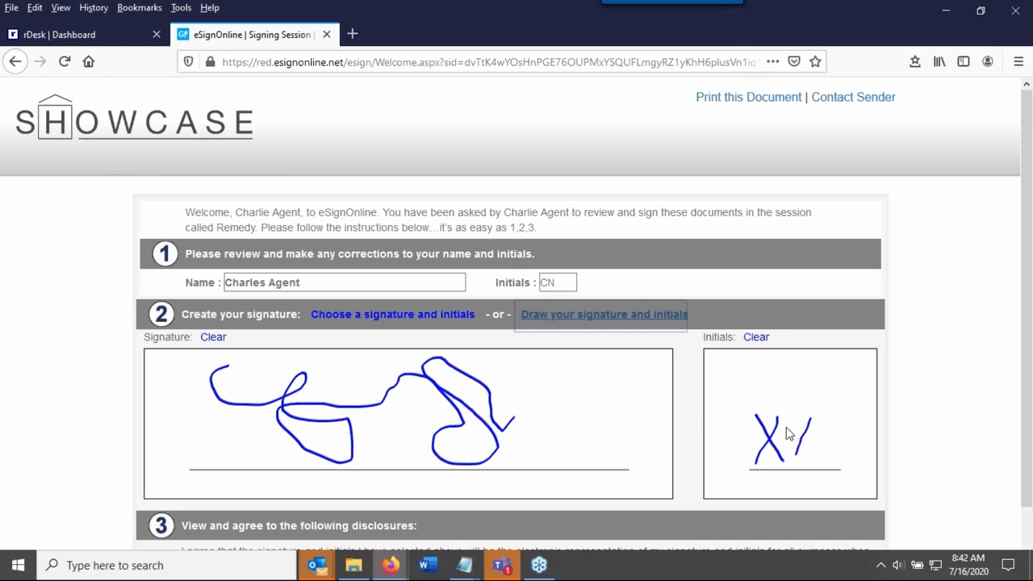
pyautogui.moveTo(787, 419); pyautogui.dragTo(829, 471)
pyautogui.scroll(-1, 913, 403)
pyautogui.scroll(-2, 887, 402)
pyautogui.scroll(2, 849, 401)
pyautogui.click(419, 320)
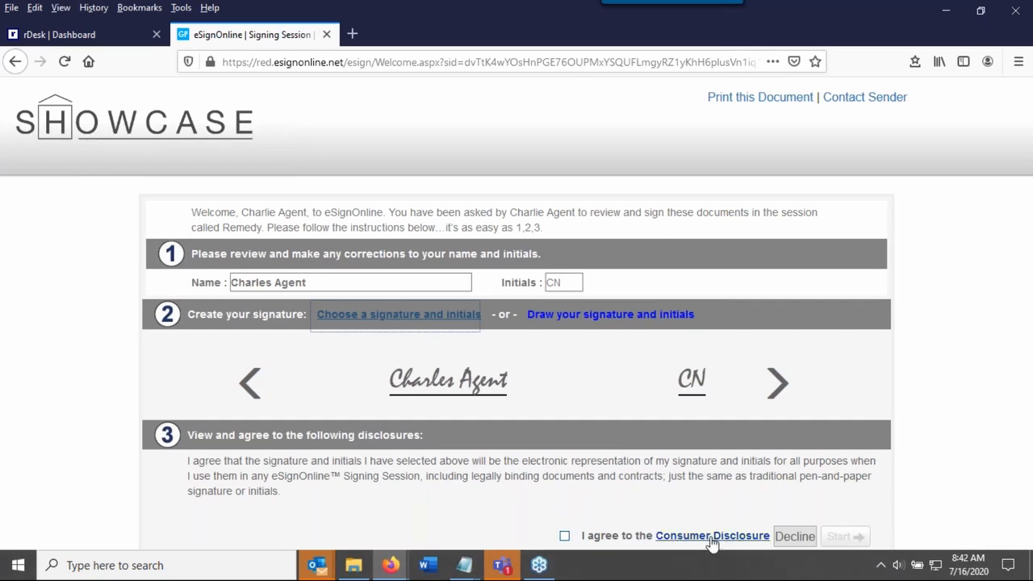
# Agree to the Consumer Disclosure, start the eSign ceremony and dismiss the welcome message with the zone color legend
pyautogui.click(565, 537)
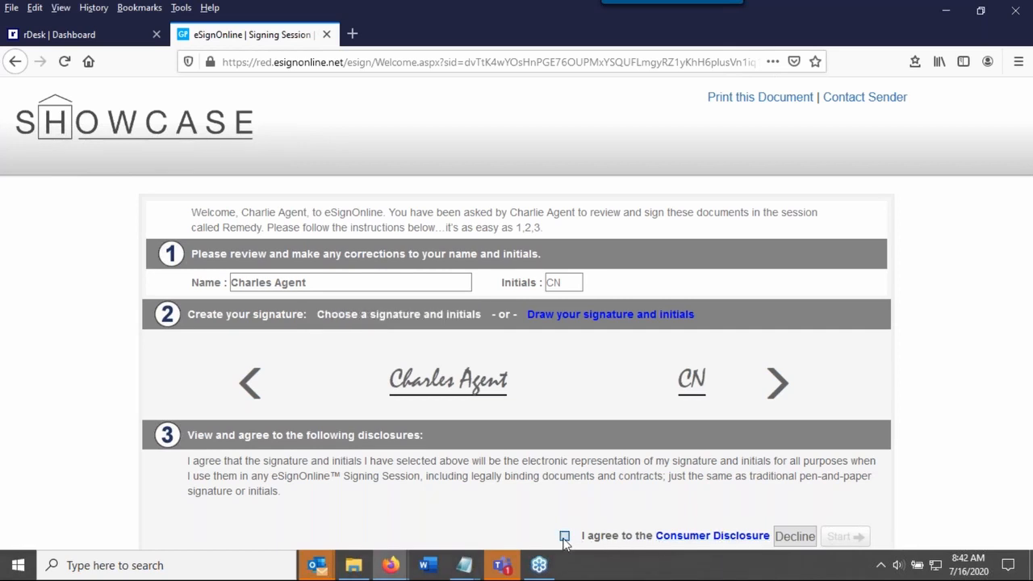
pyautogui.click(565, 536)
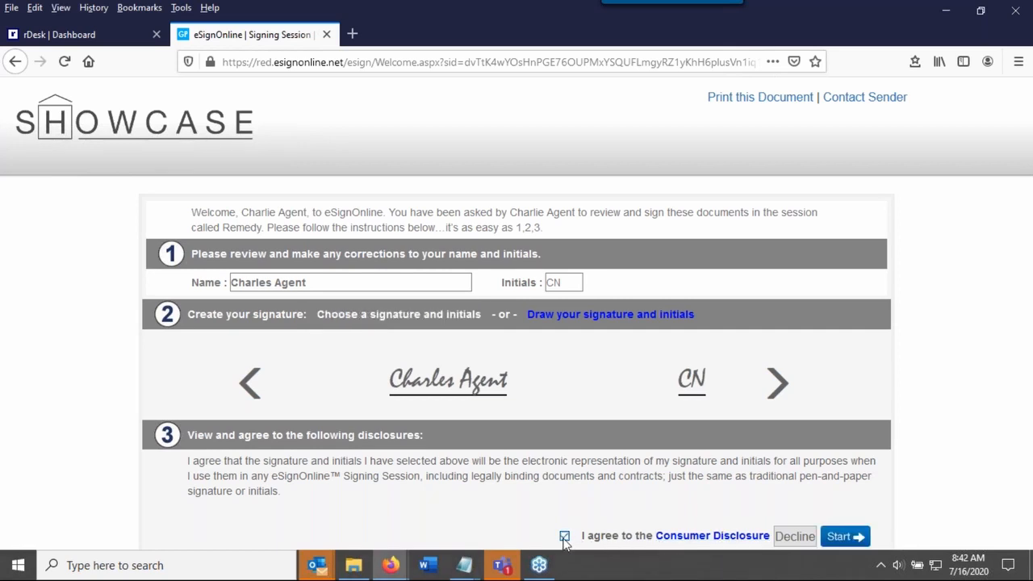
pyautogui.click(842, 537)
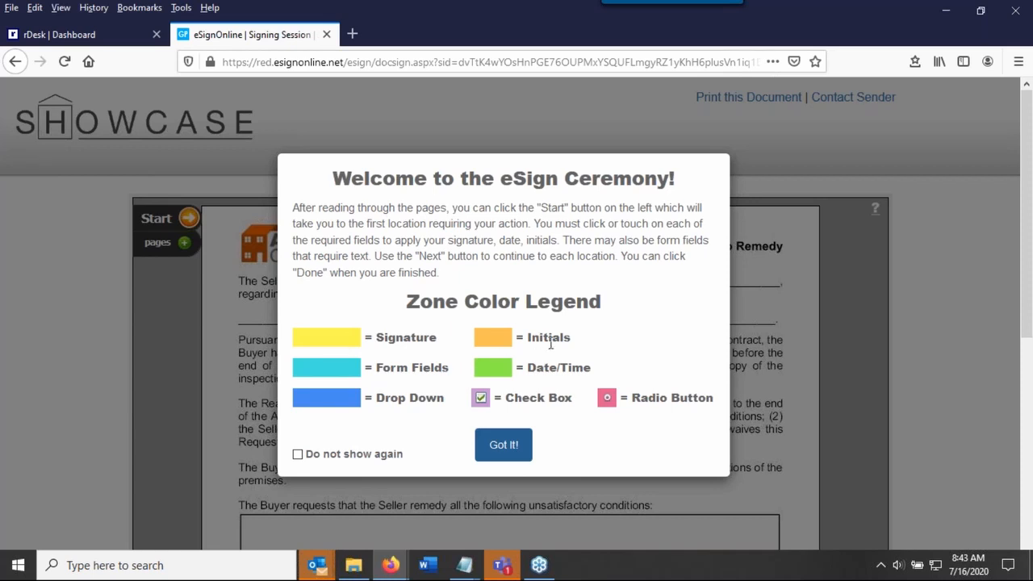
pyautogui.click(506, 448)
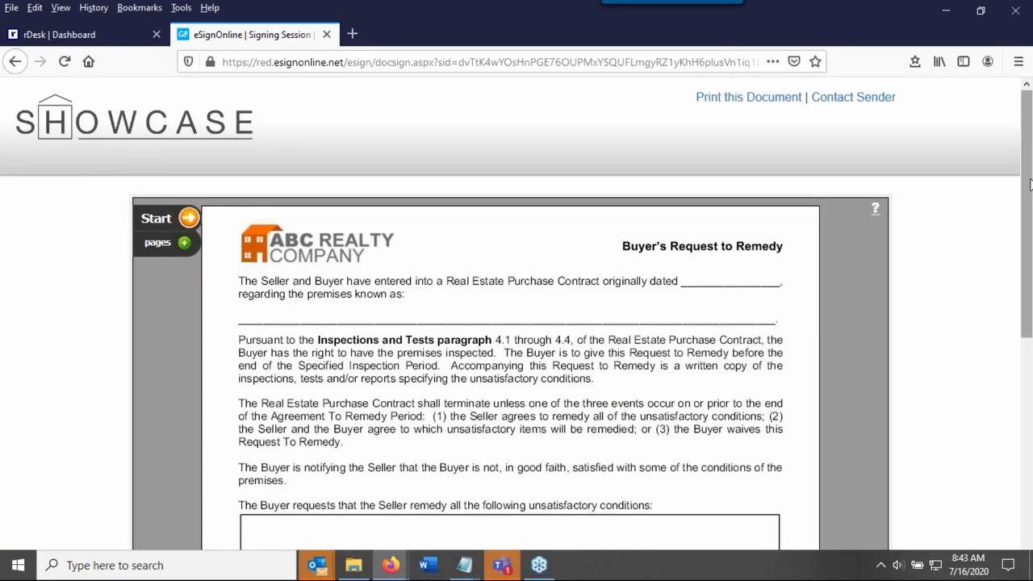
# Look over the Buyer's Request to Remedy form, apply the second Seller signature and date, and complete the signing session
pyautogui.moveTo(1027, 193); pyautogui.dragTo(1031, 428)
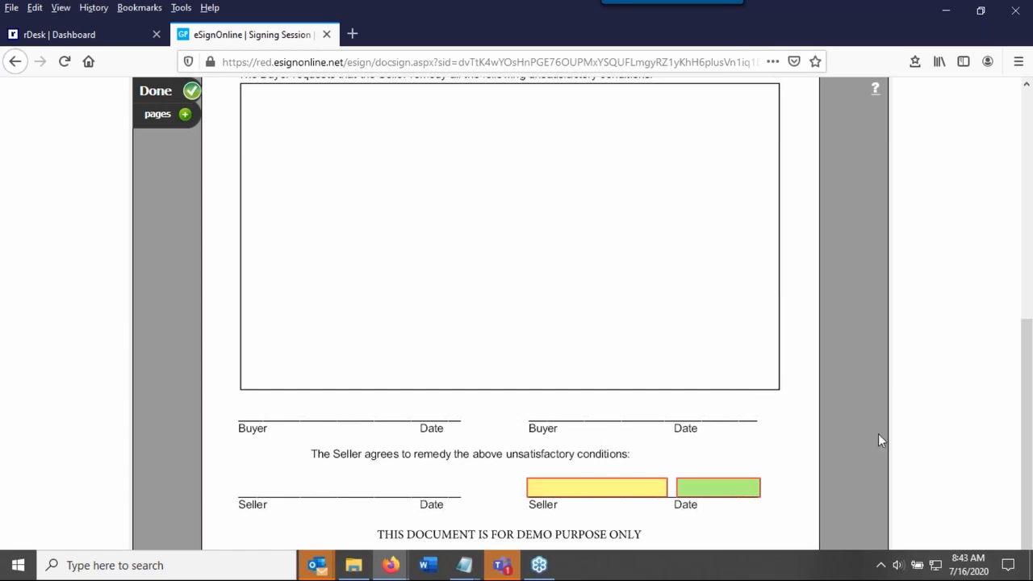
pyautogui.scroll(5, 958, 418)
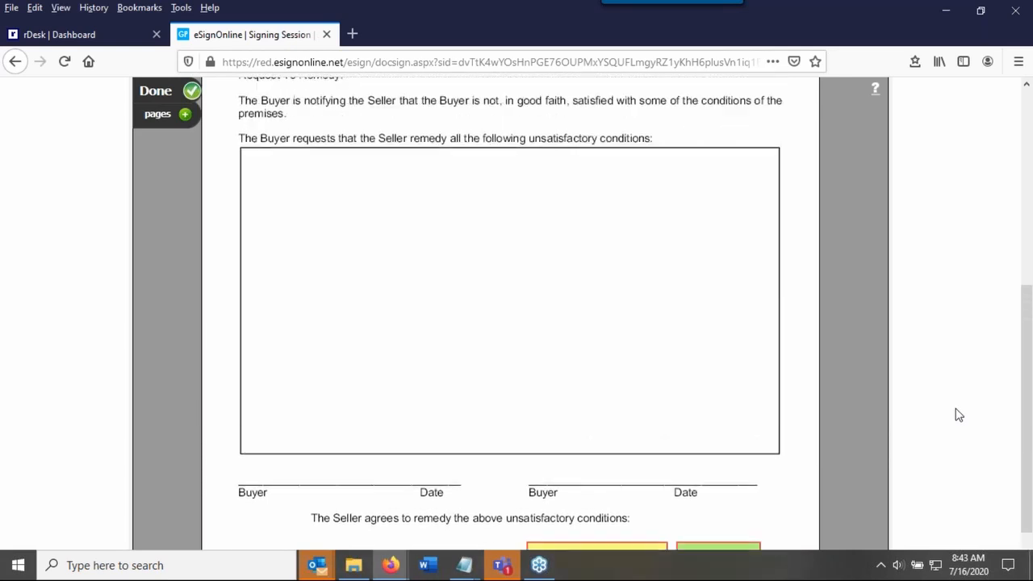
pyautogui.scroll(2, 959, 419)
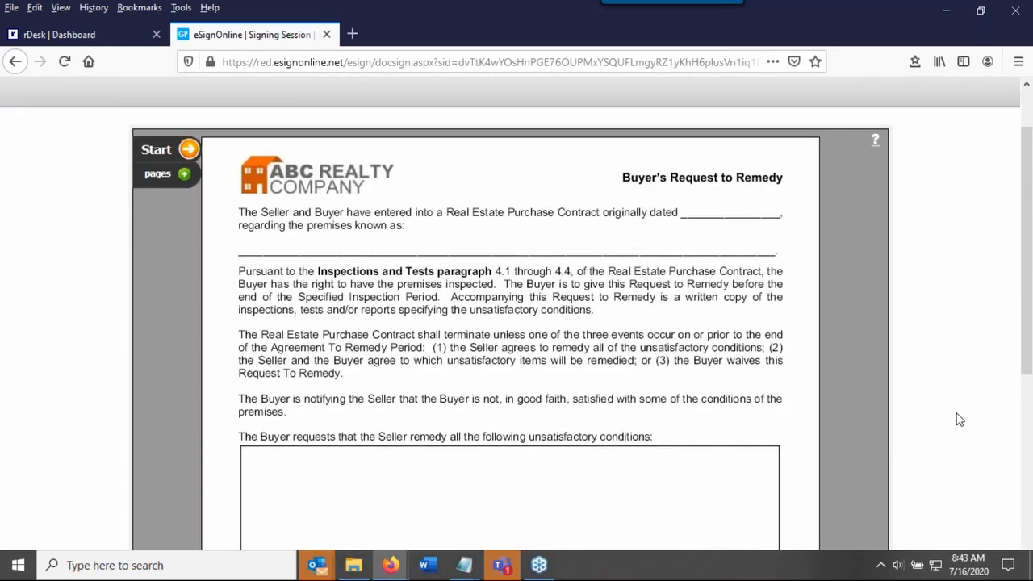
pyautogui.click(164, 154)
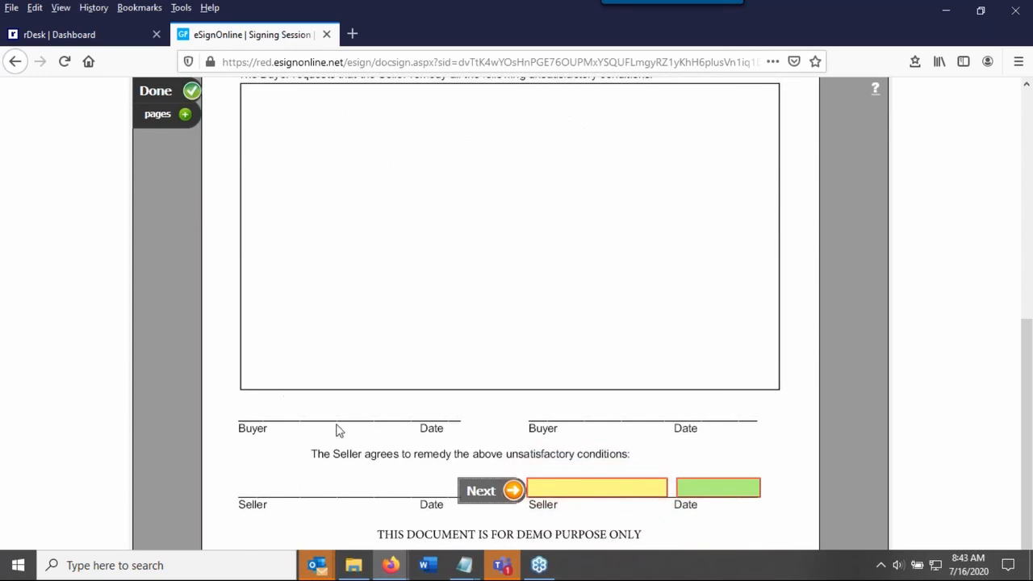
pyautogui.click(483, 493)
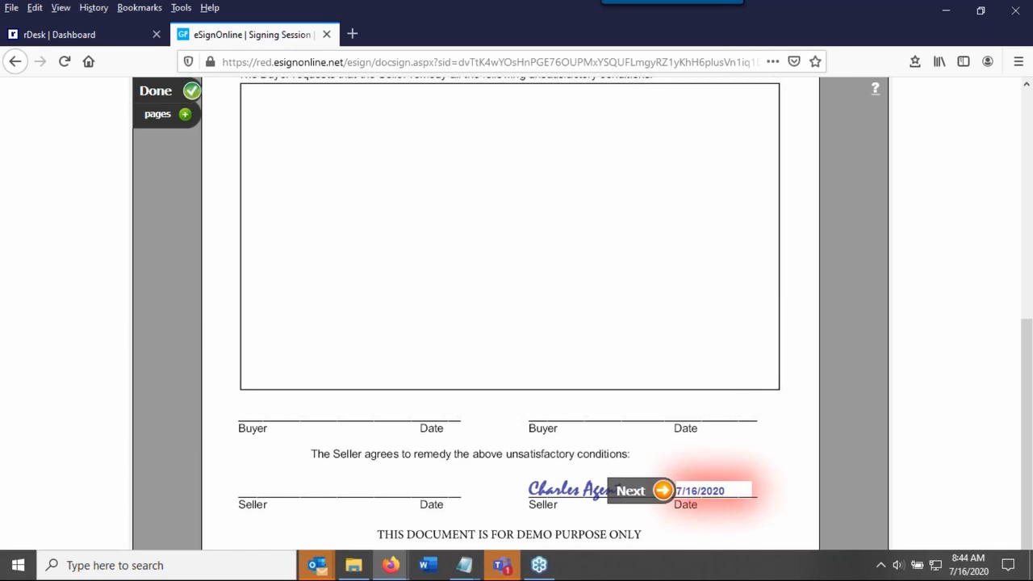
pyautogui.click(663, 492)
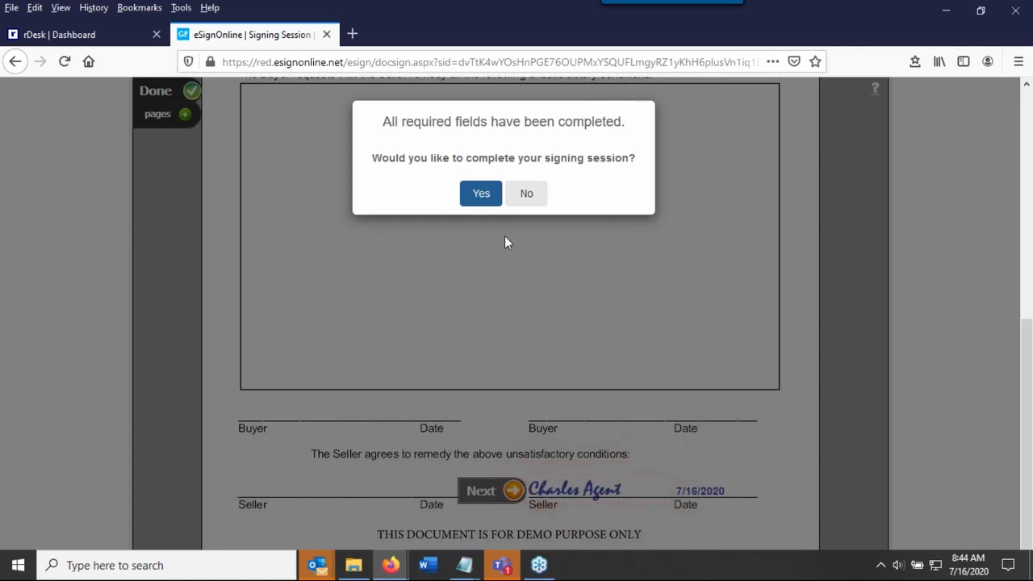
pyautogui.click(482, 194)
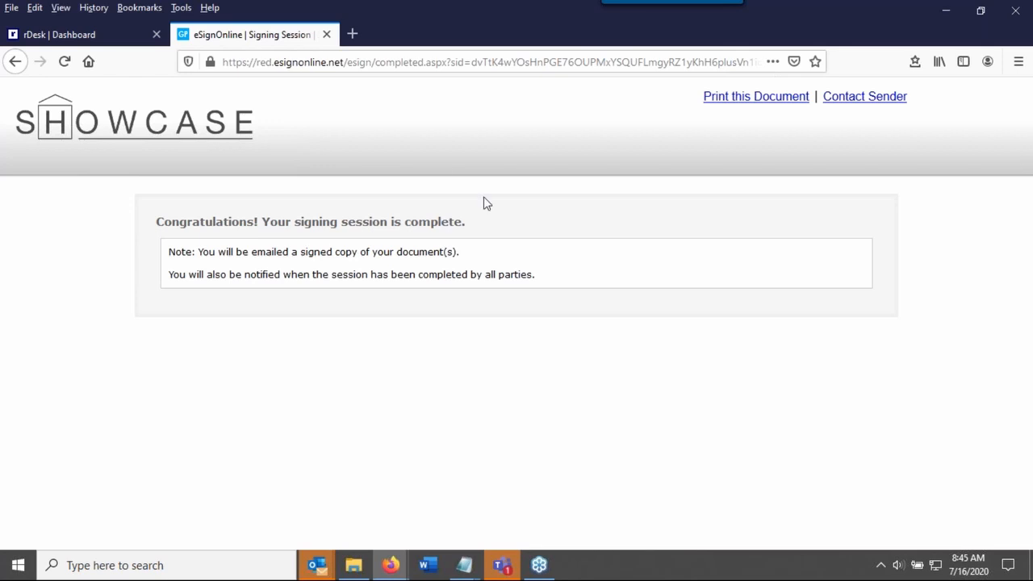
# Close the completed signing session page and switch back to the rDocs dashboard
pyautogui.click(327, 35)
pyautogui.moveTo(396, 573)
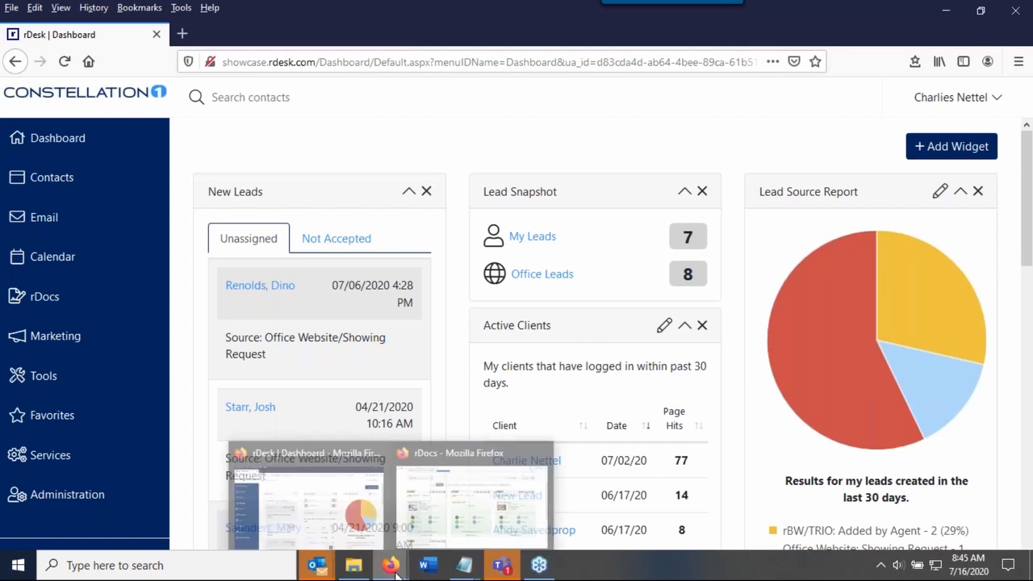
pyautogui.click(447, 505)
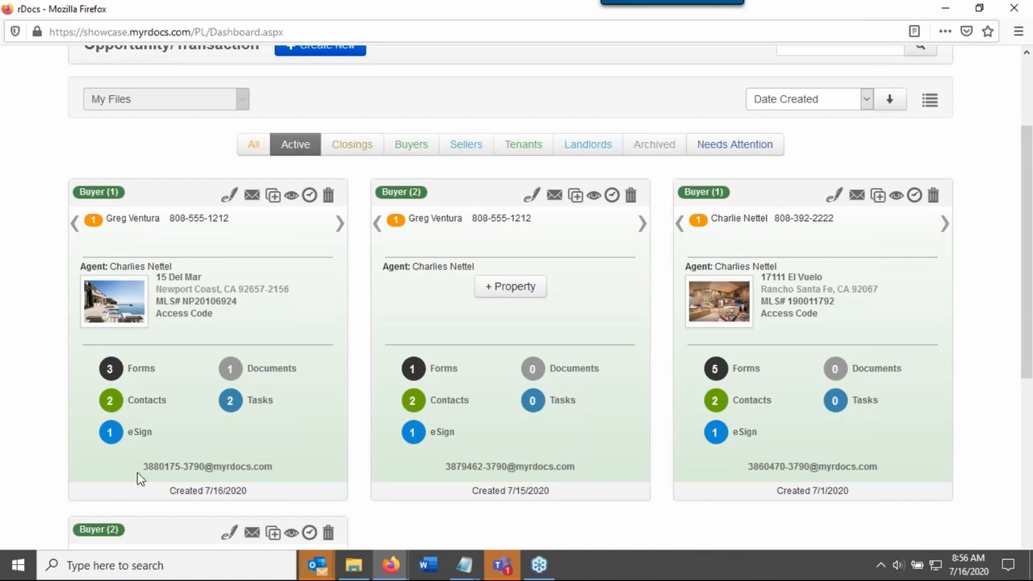
# Open the contacts of the first buyer file and bring up the form for adding a new contact
pyautogui.click(154, 401)
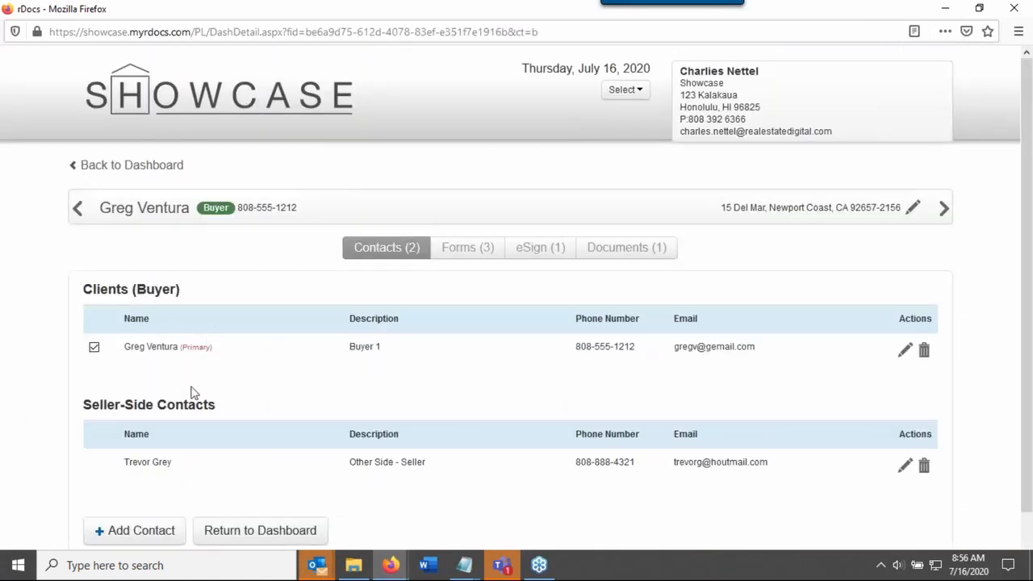
pyautogui.scroll(-1, 186, 420)
pyautogui.click(170, 475)
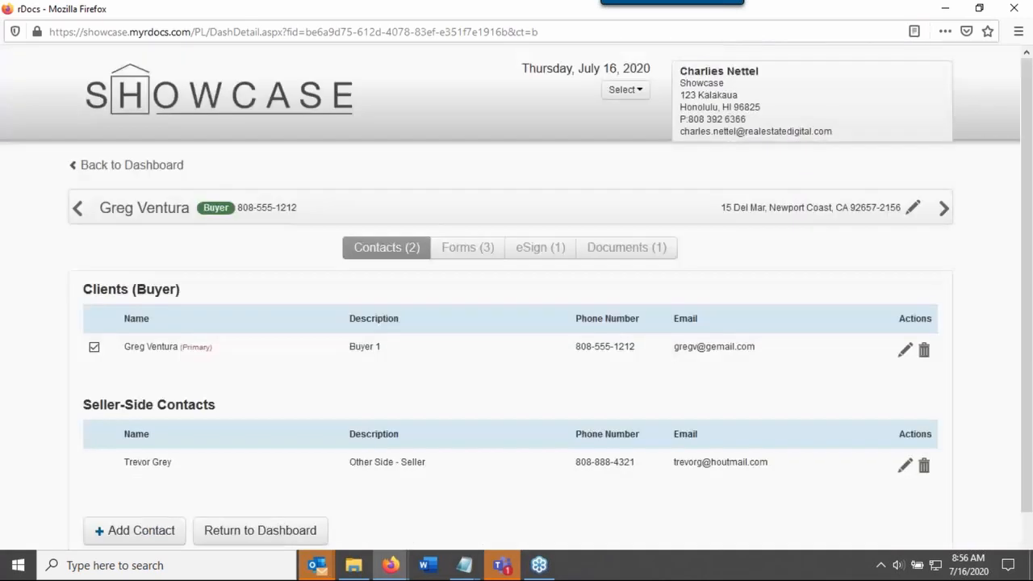
pyautogui.scroll(-2, 622, 357)
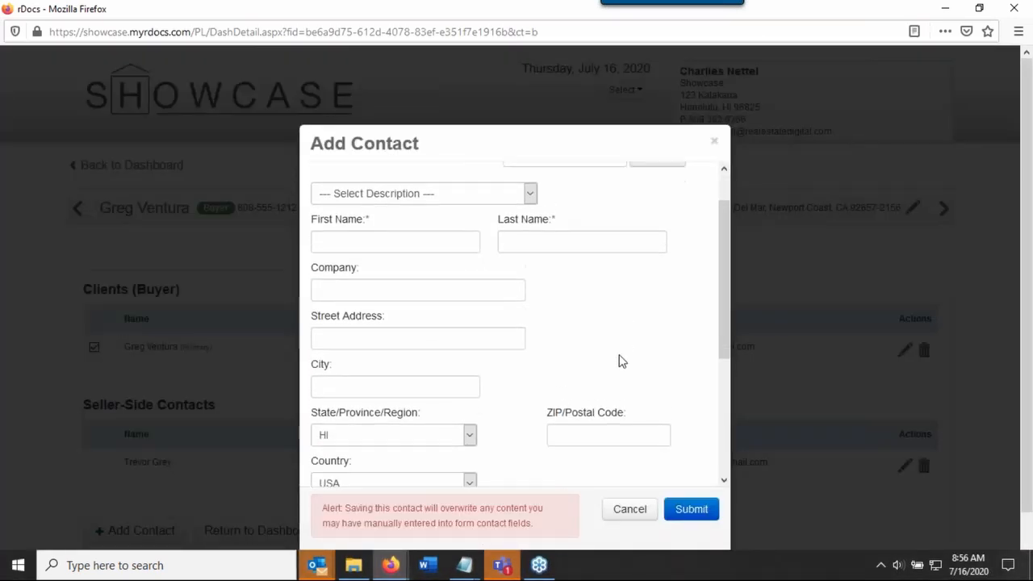
pyautogui.scroll(2, 576, 398)
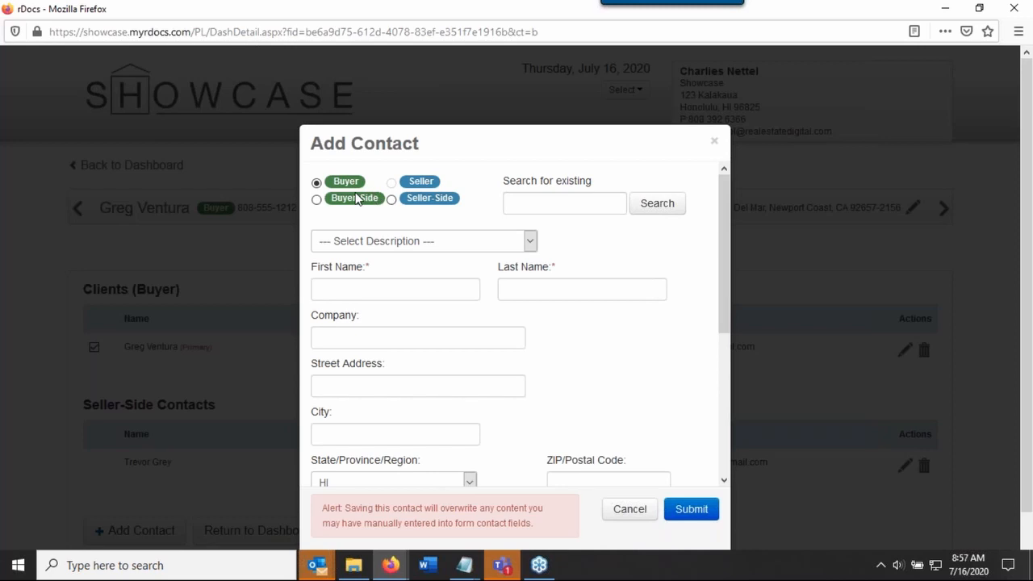
# Look over the name, address, email and phone fields of the new contact form, cancel it and return to the dashboard
pyautogui.click(377, 288)
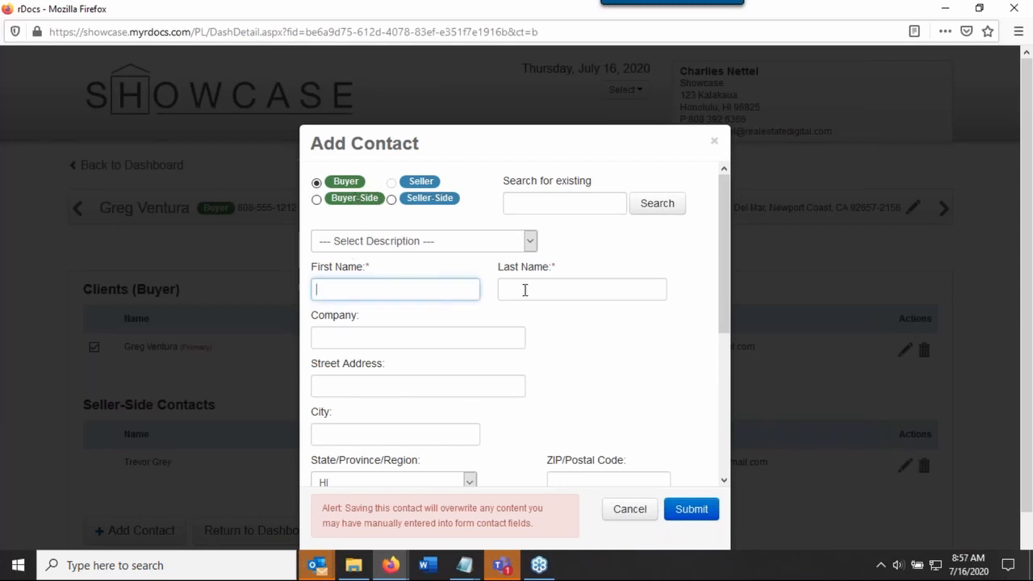
pyautogui.click(524, 289)
pyautogui.scroll(-5, 524, 289)
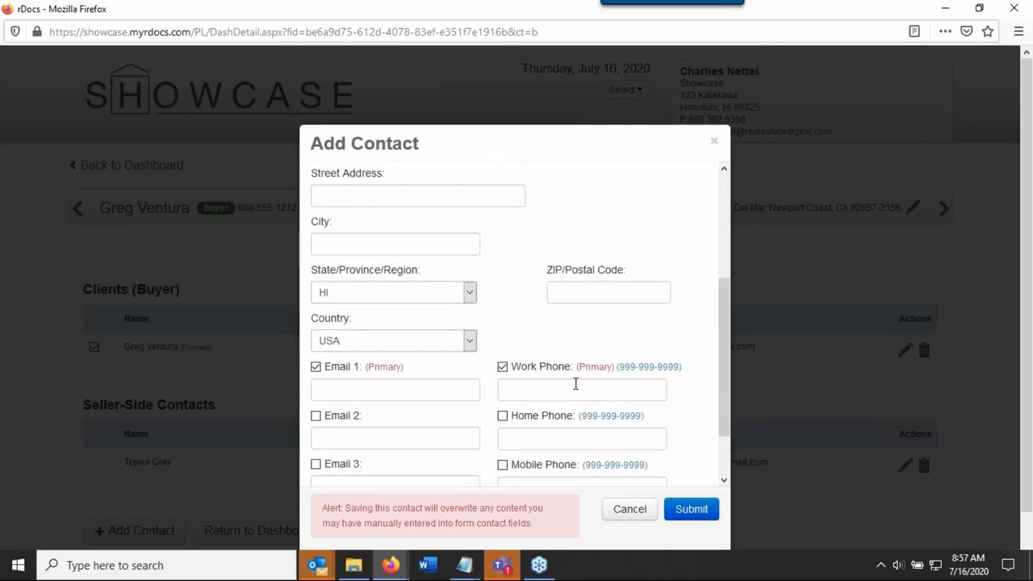
pyautogui.scroll(5, 524, 385)
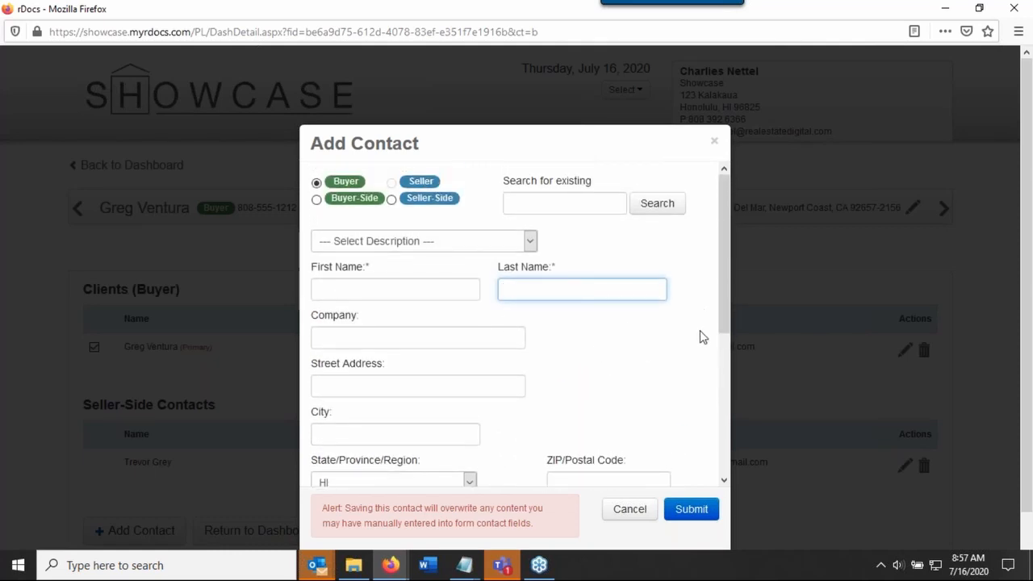
pyautogui.click(637, 510)
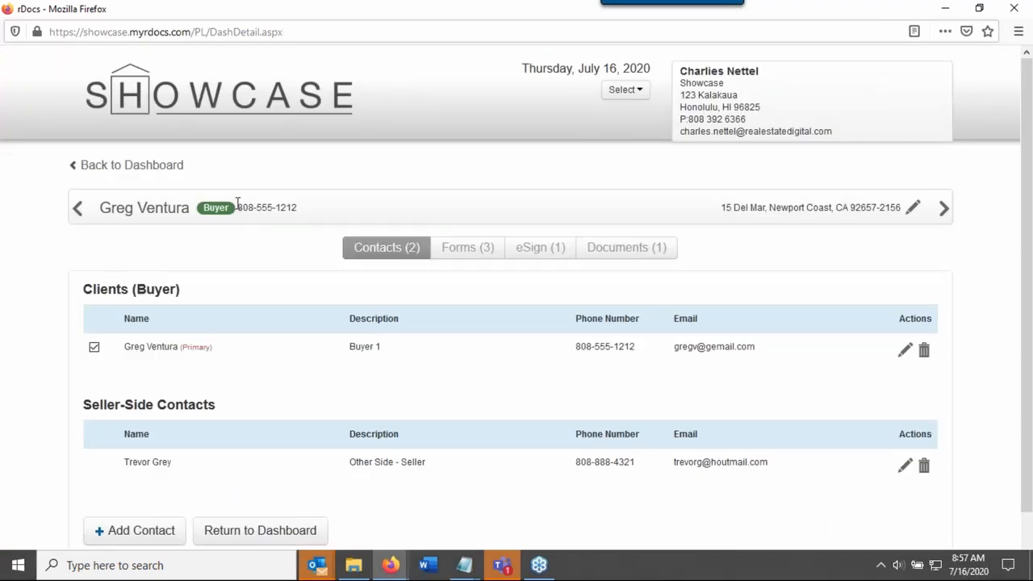
pyautogui.click(164, 168)
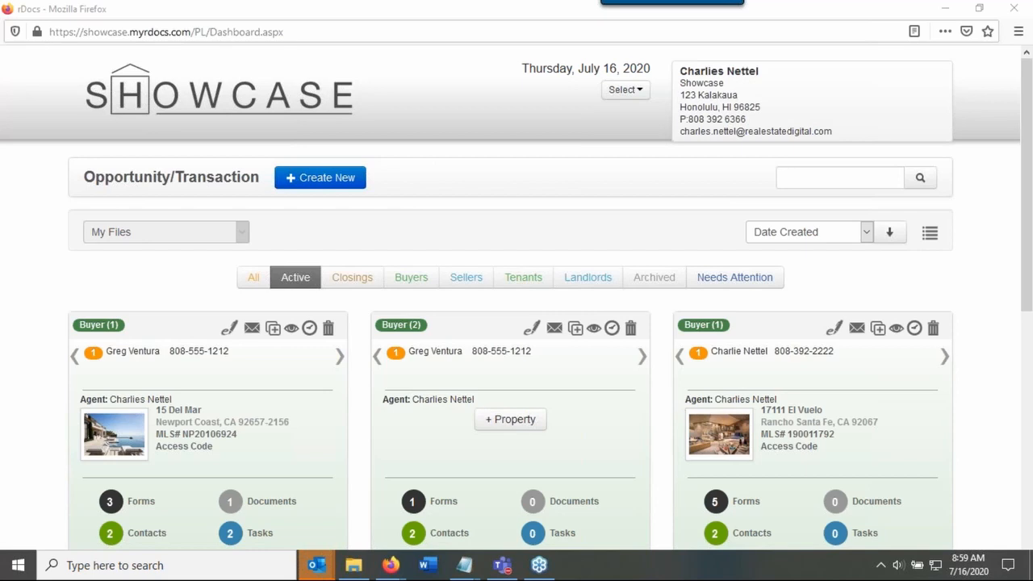
pyautogui.hotkey('alt', 'Tab')
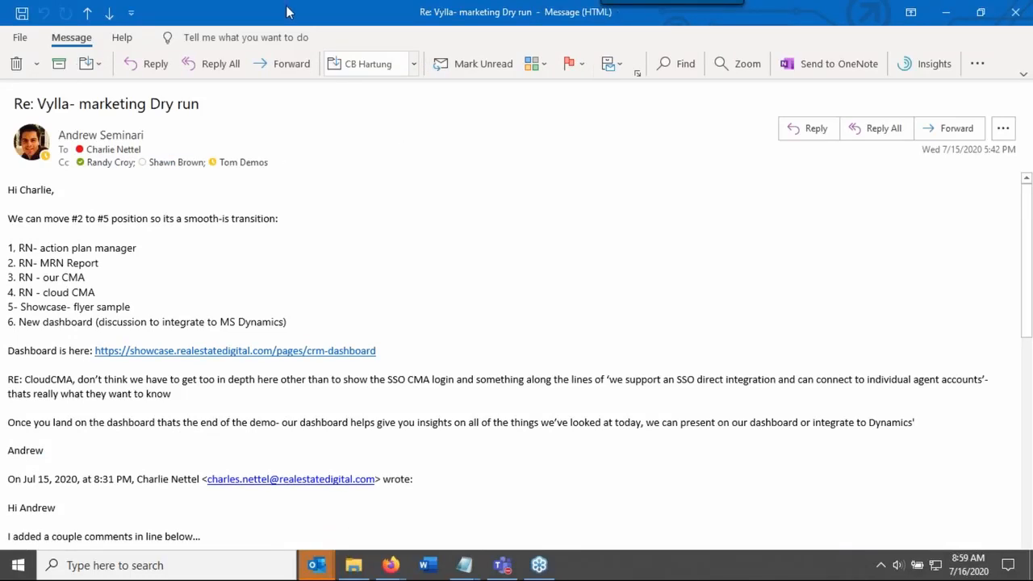
pyautogui.hotkey('alt', 'Tab')
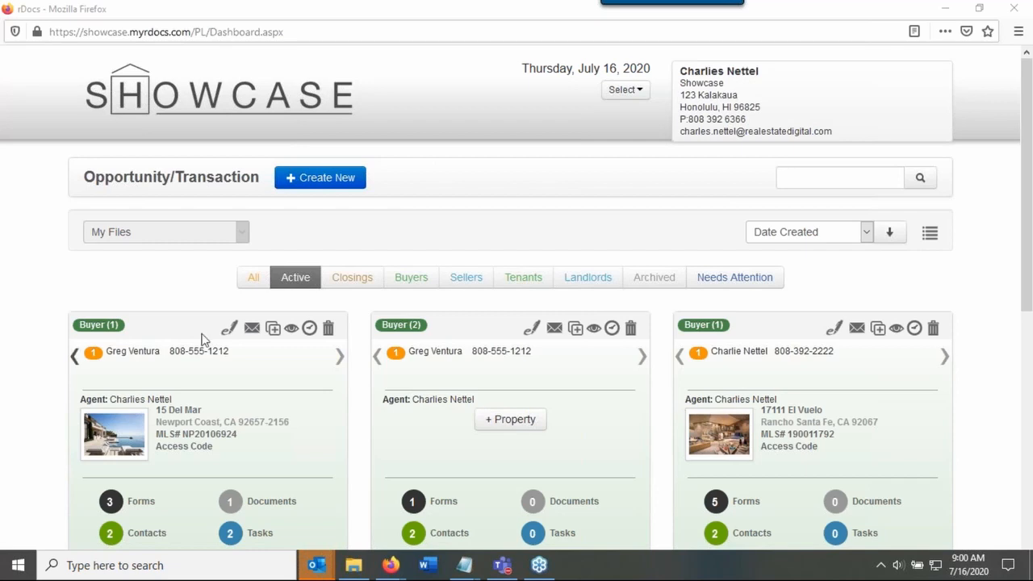
pyautogui.click(1013, 16)
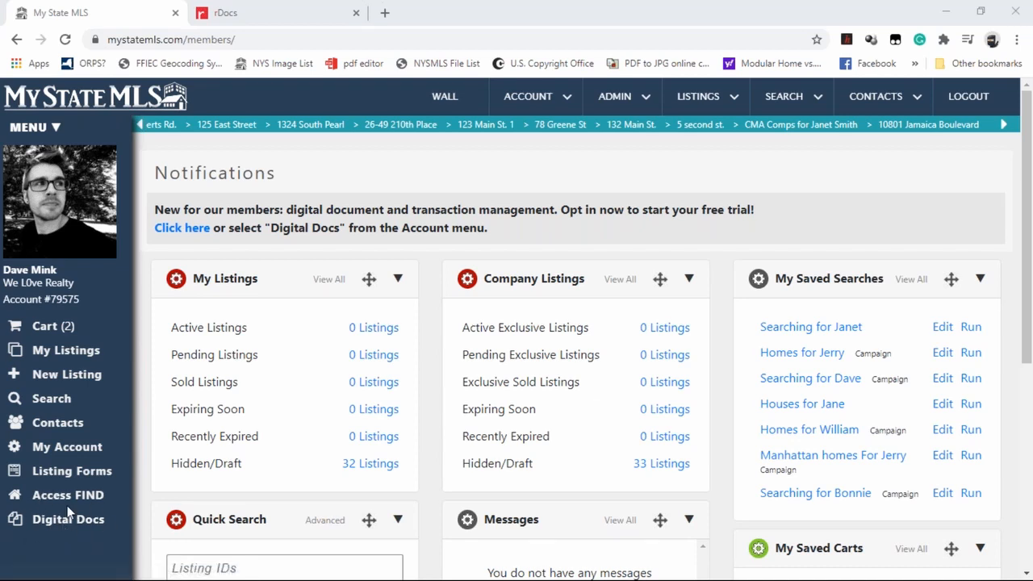
# Open the Digital Docs dashboard from the My State MLS member page, and switch back to the member page
pyautogui.moveTo(533, 97)
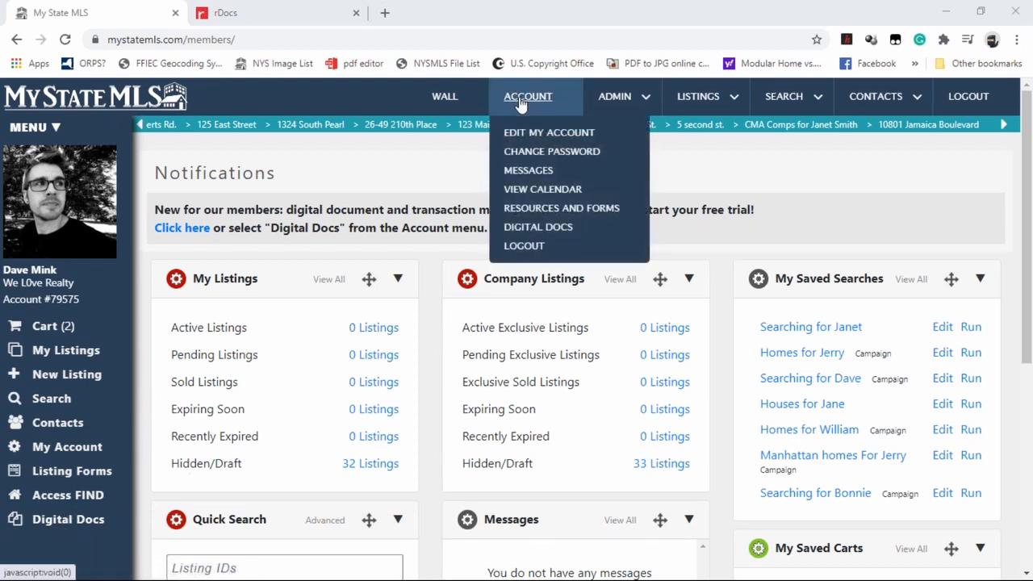
pyautogui.click(559, 234)
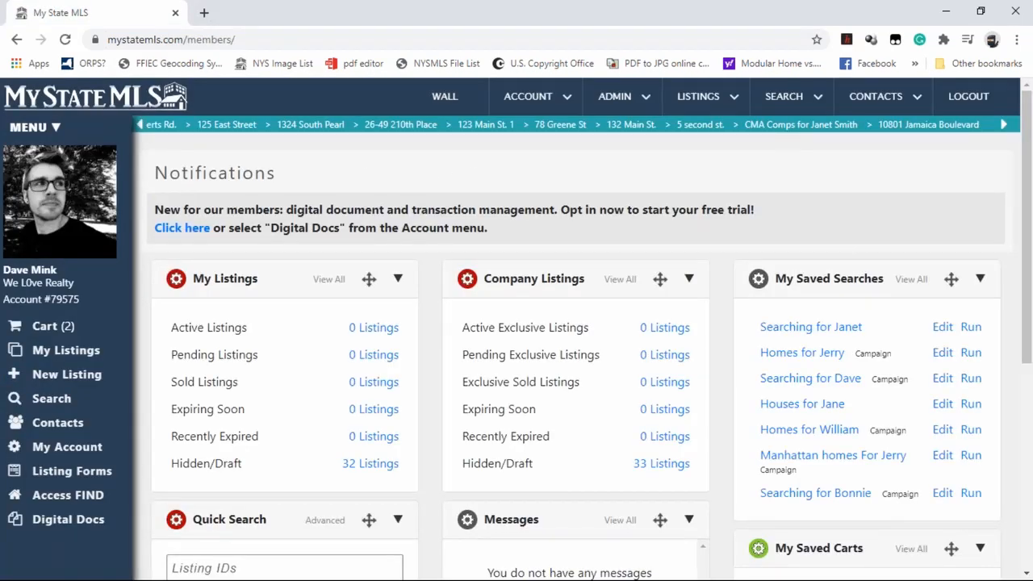
pyautogui.click(84, 525)
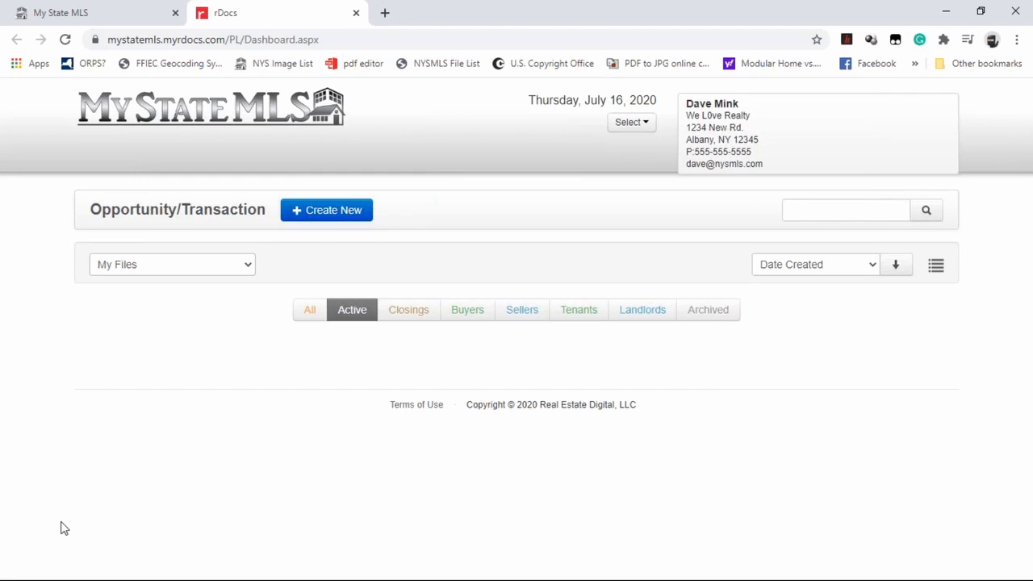
pyautogui.click(127, 15)
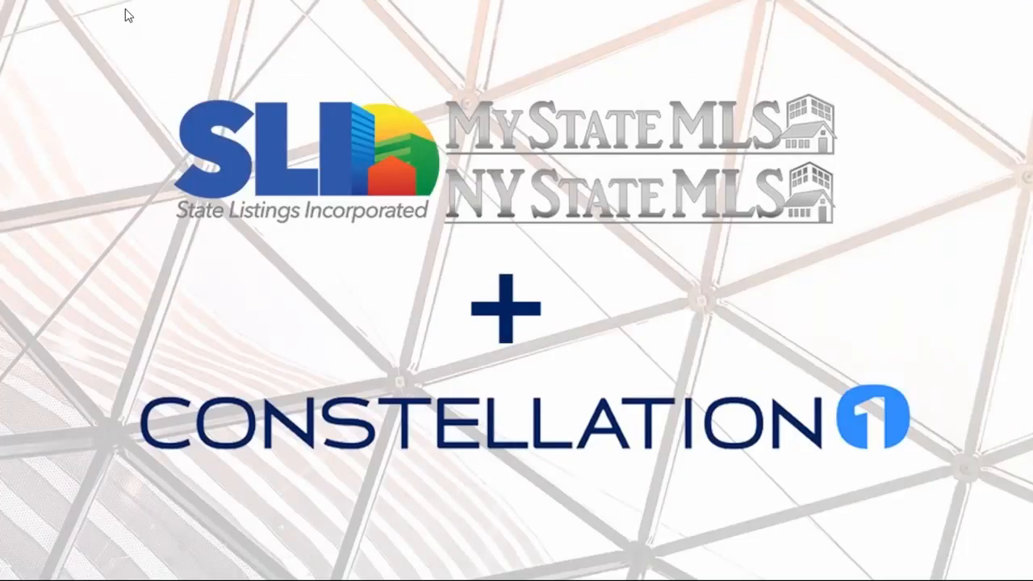
pyautogui.click(918, 250)
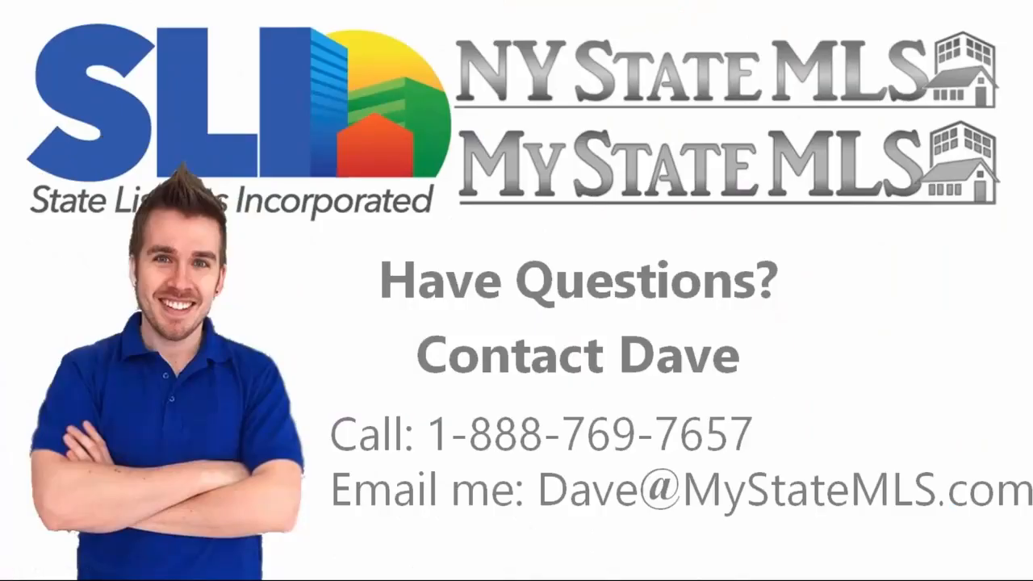